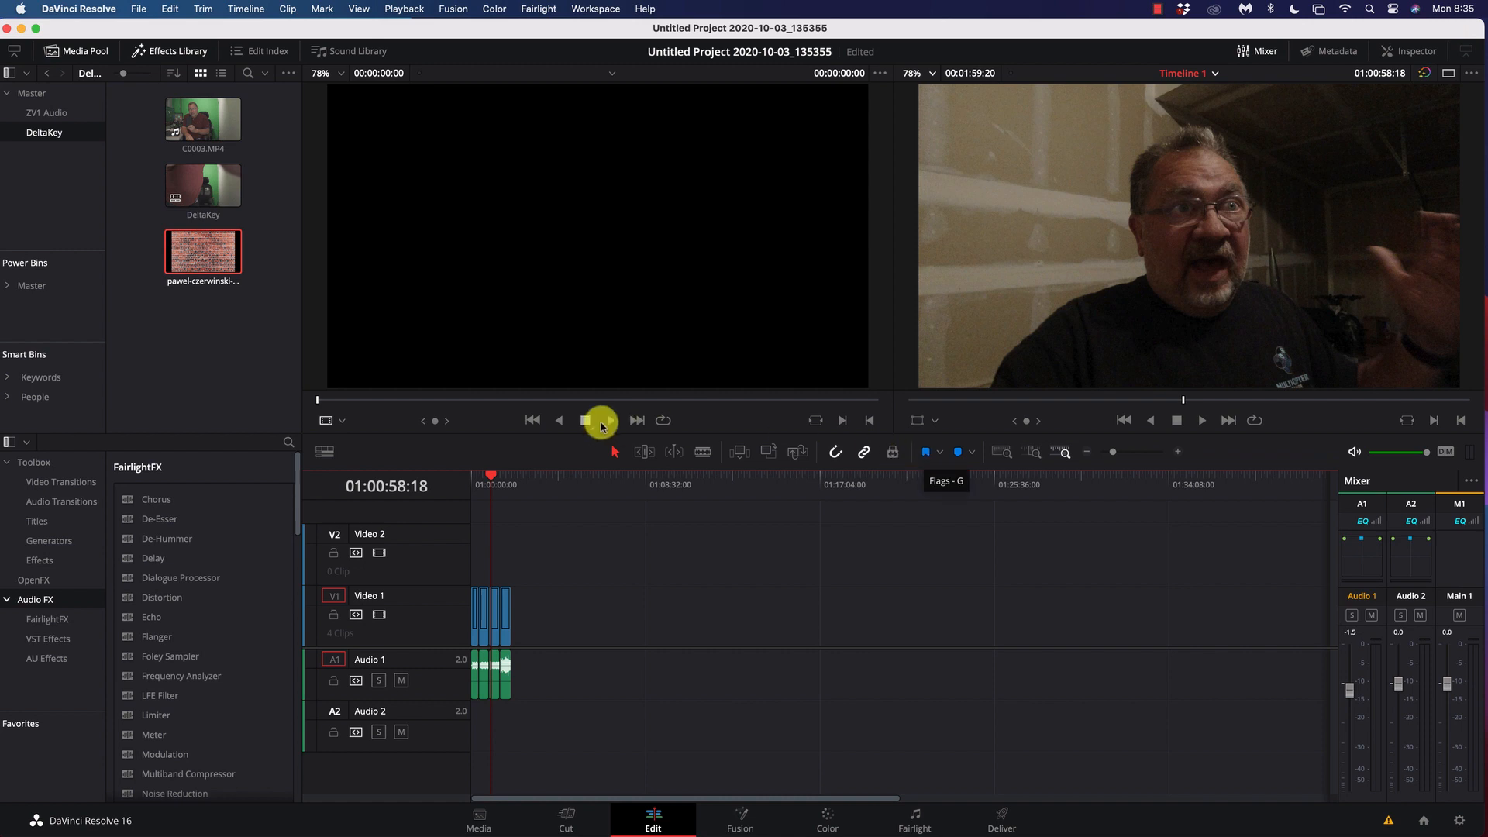
Step: List the installed VST effects, and review the audio plugins available in the system preferences without changing any settings
click(62, 640)
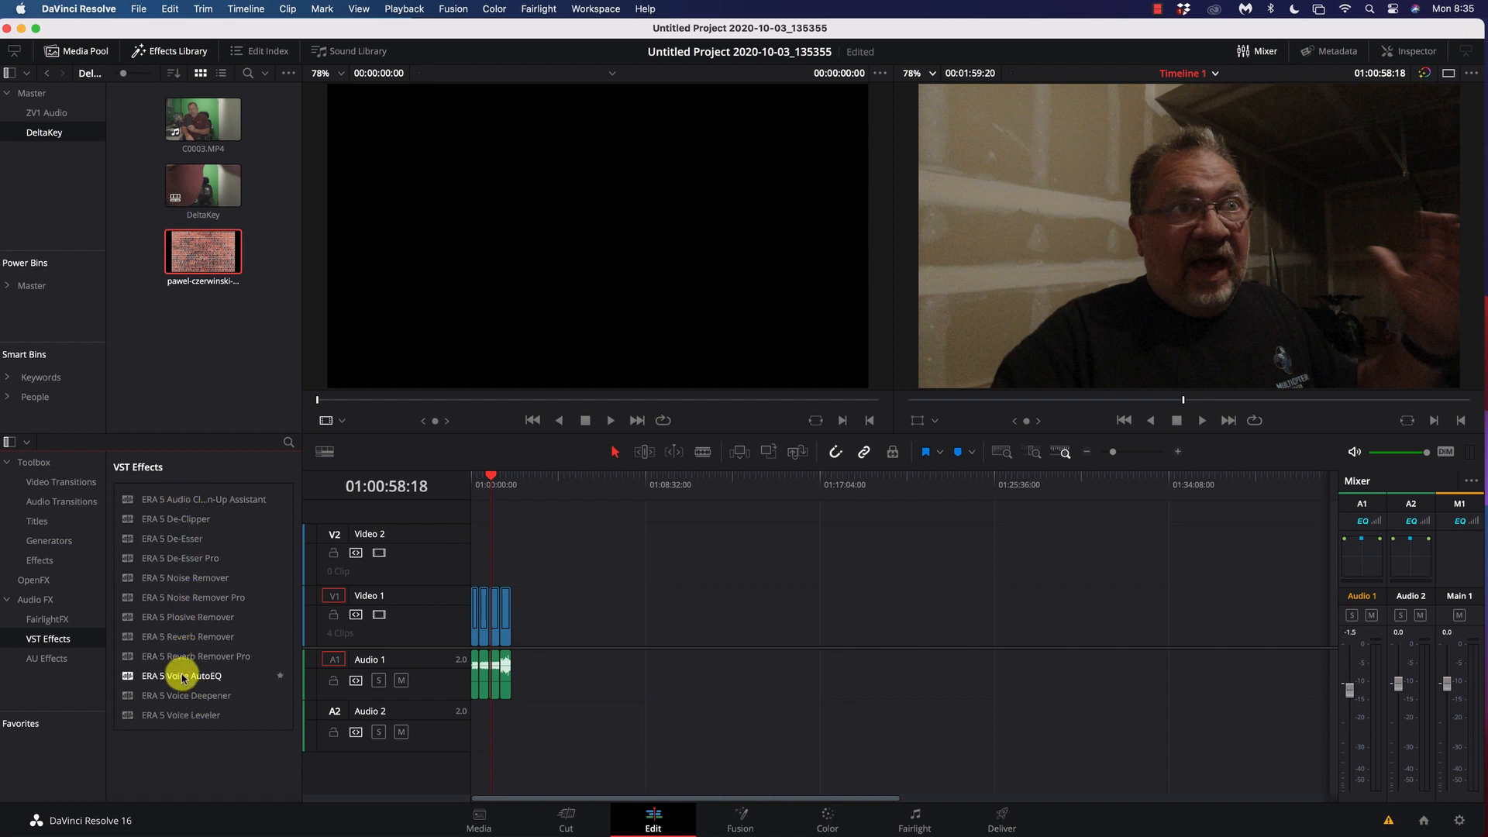
click(110, 9)
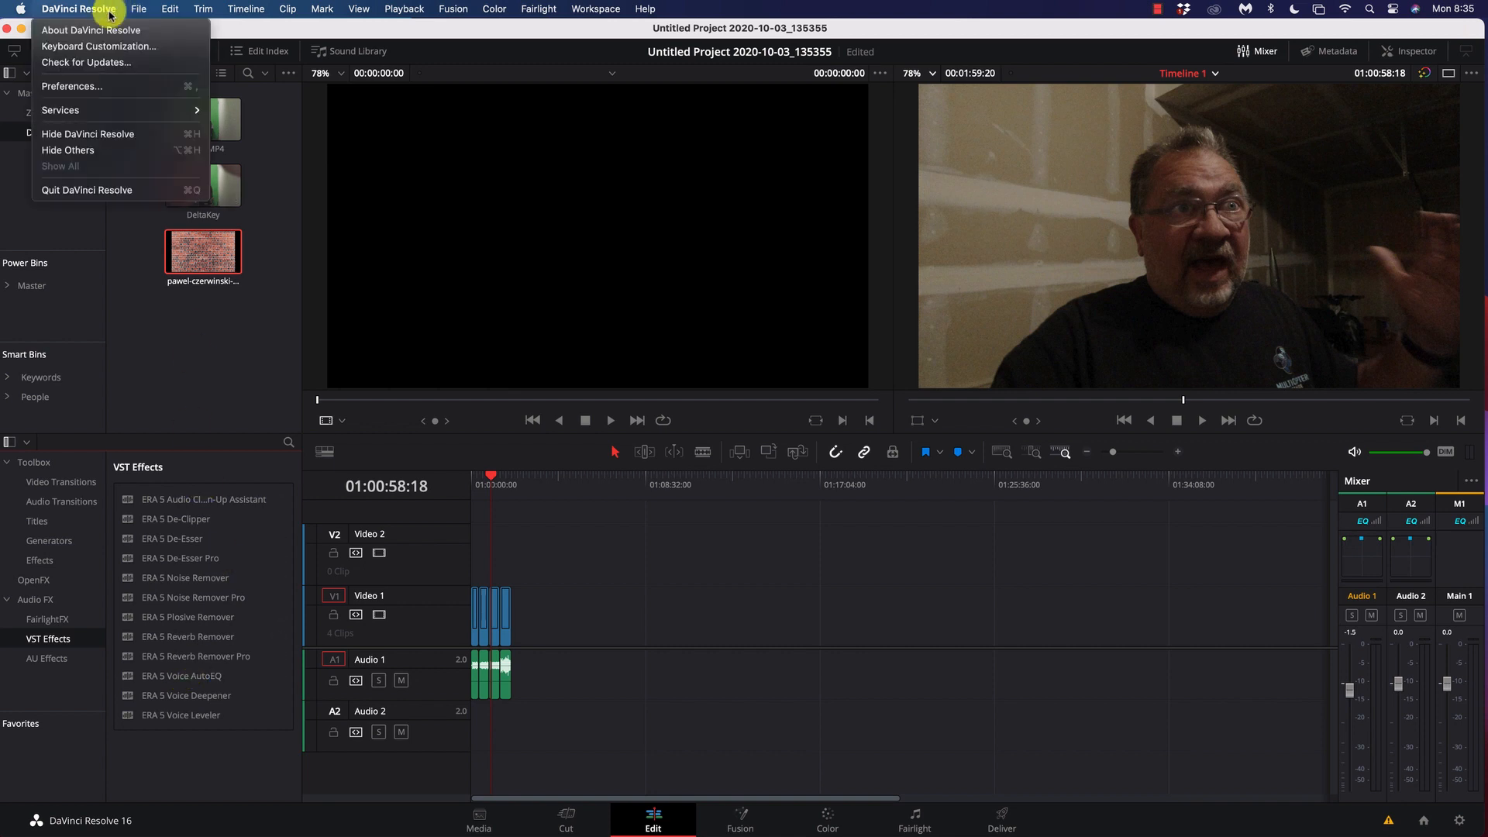
click(112, 86)
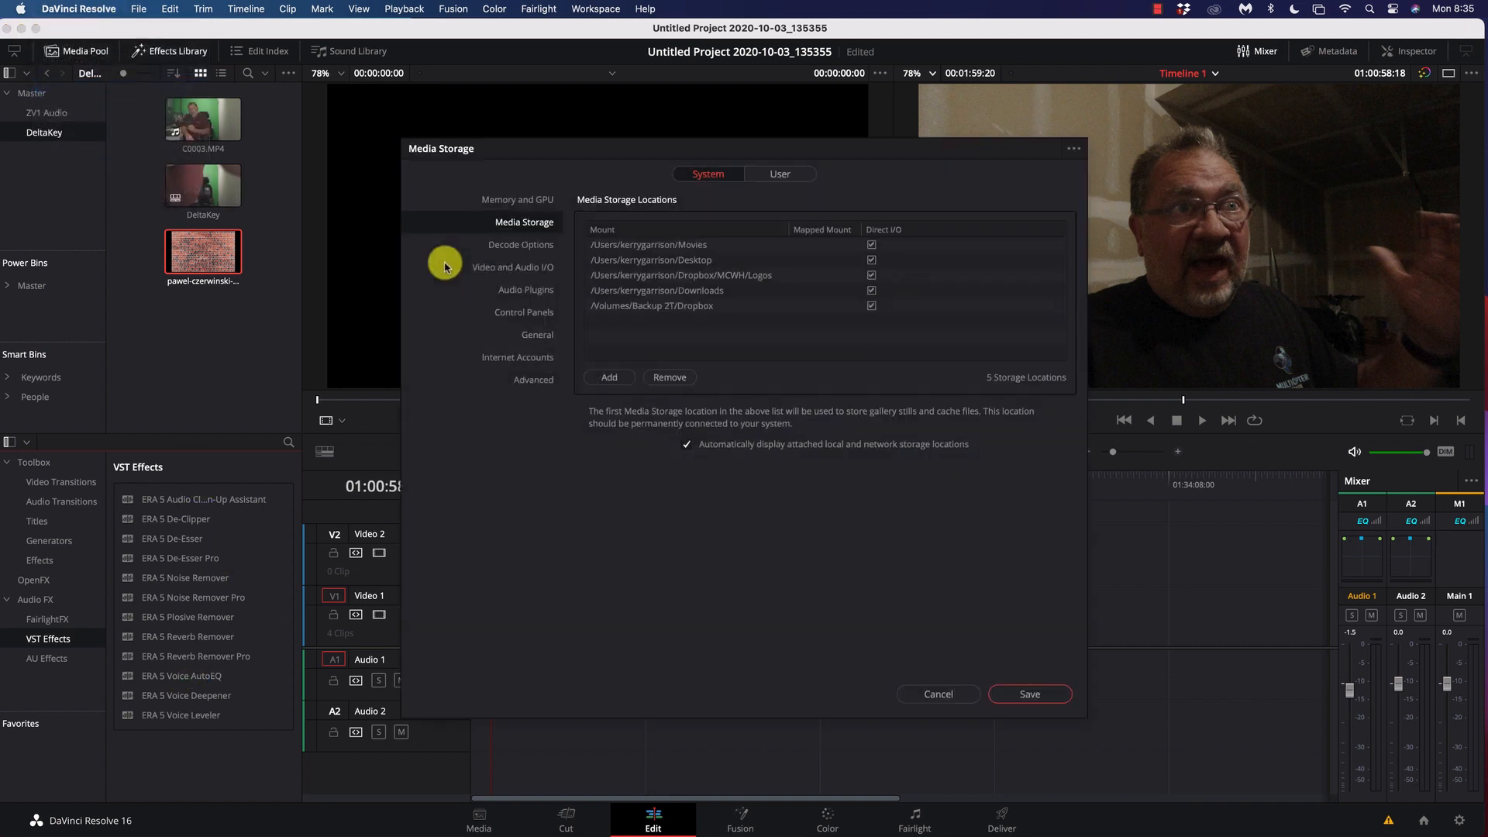
click(533, 291)
scroll(684, 421, down, 5)
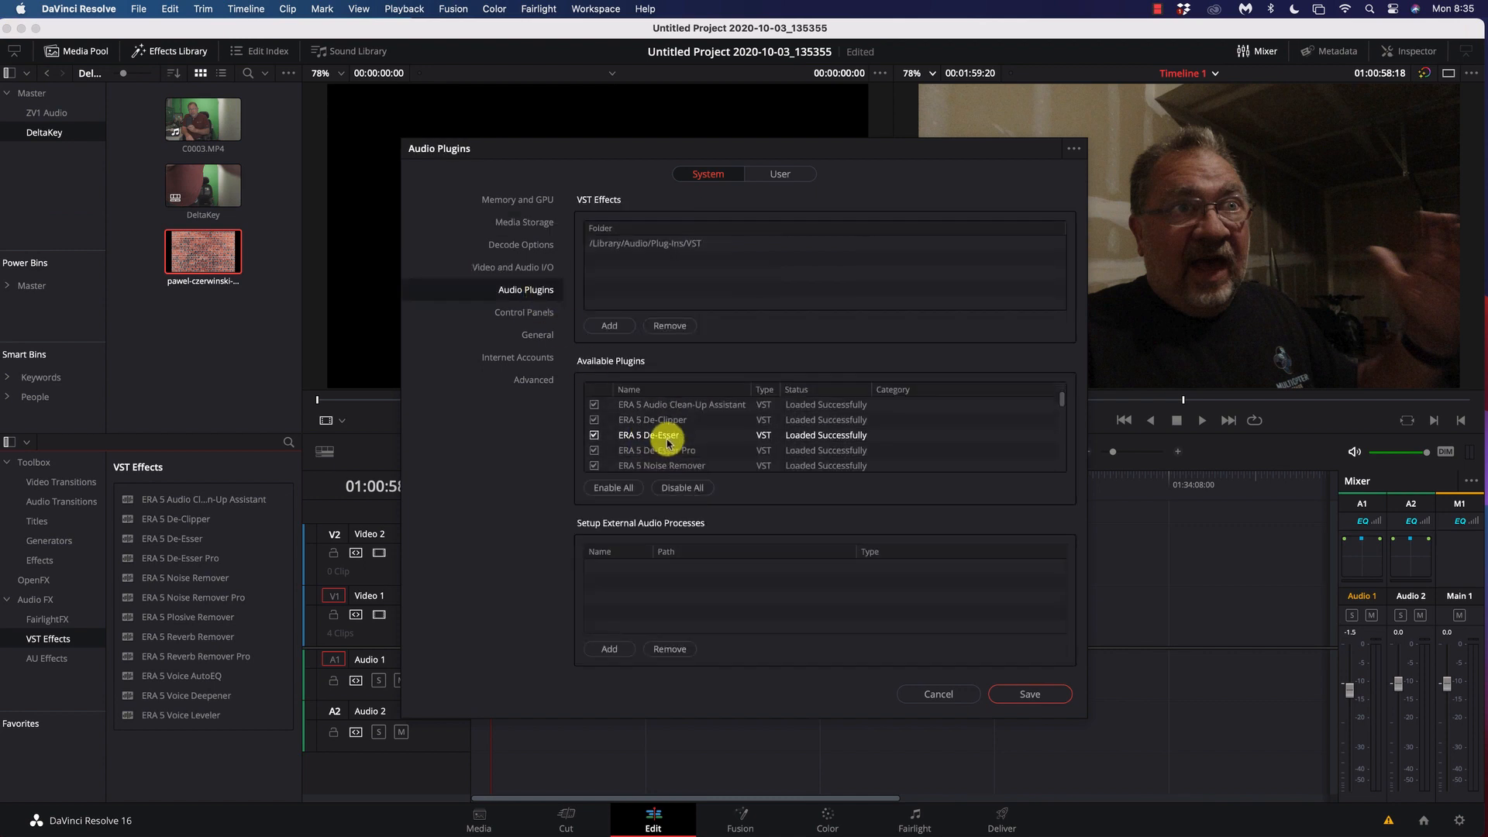
scroll(666, 444, down, 3)
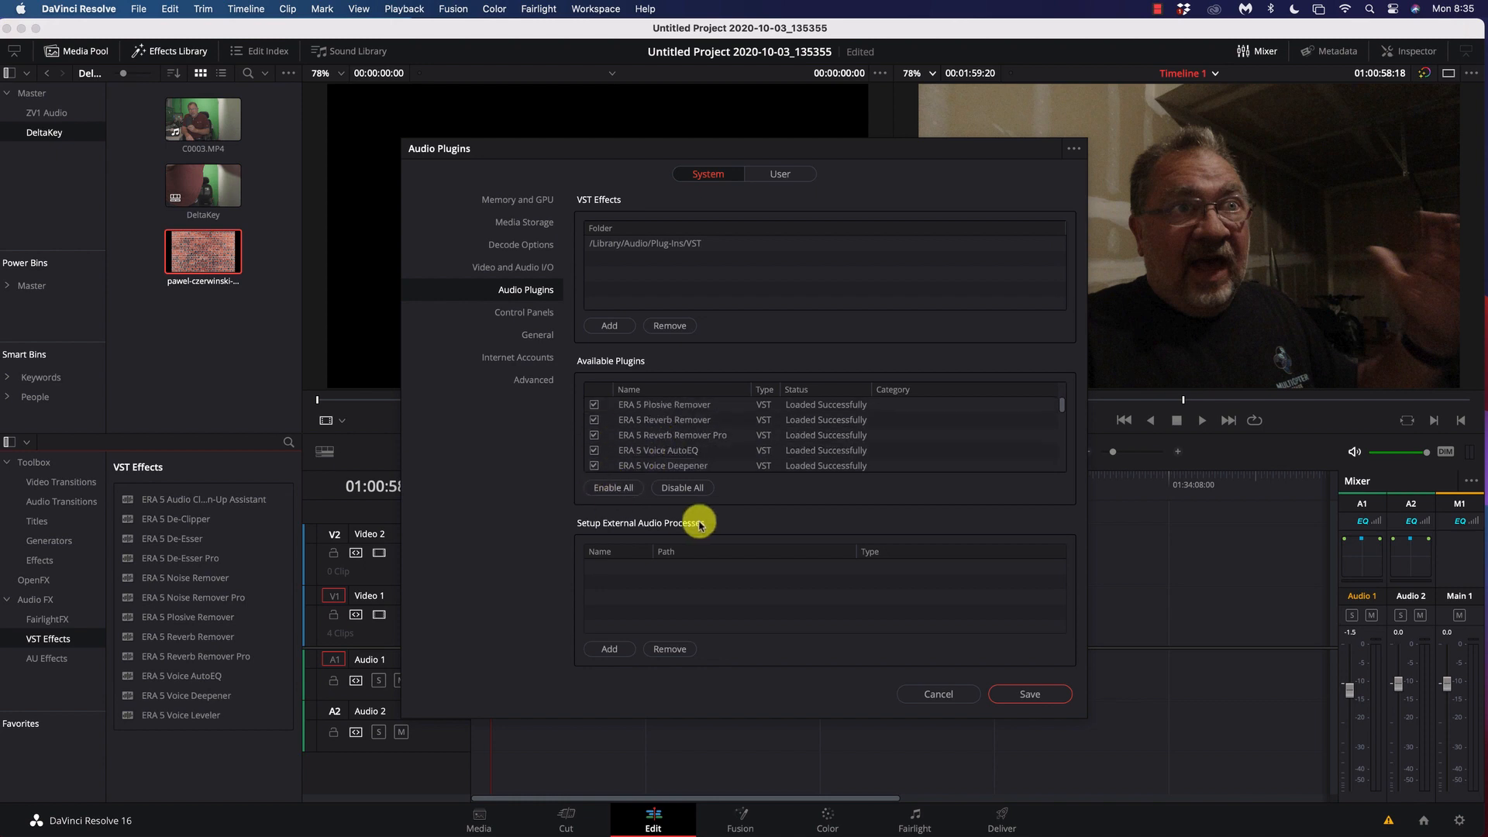
click(951, 695)
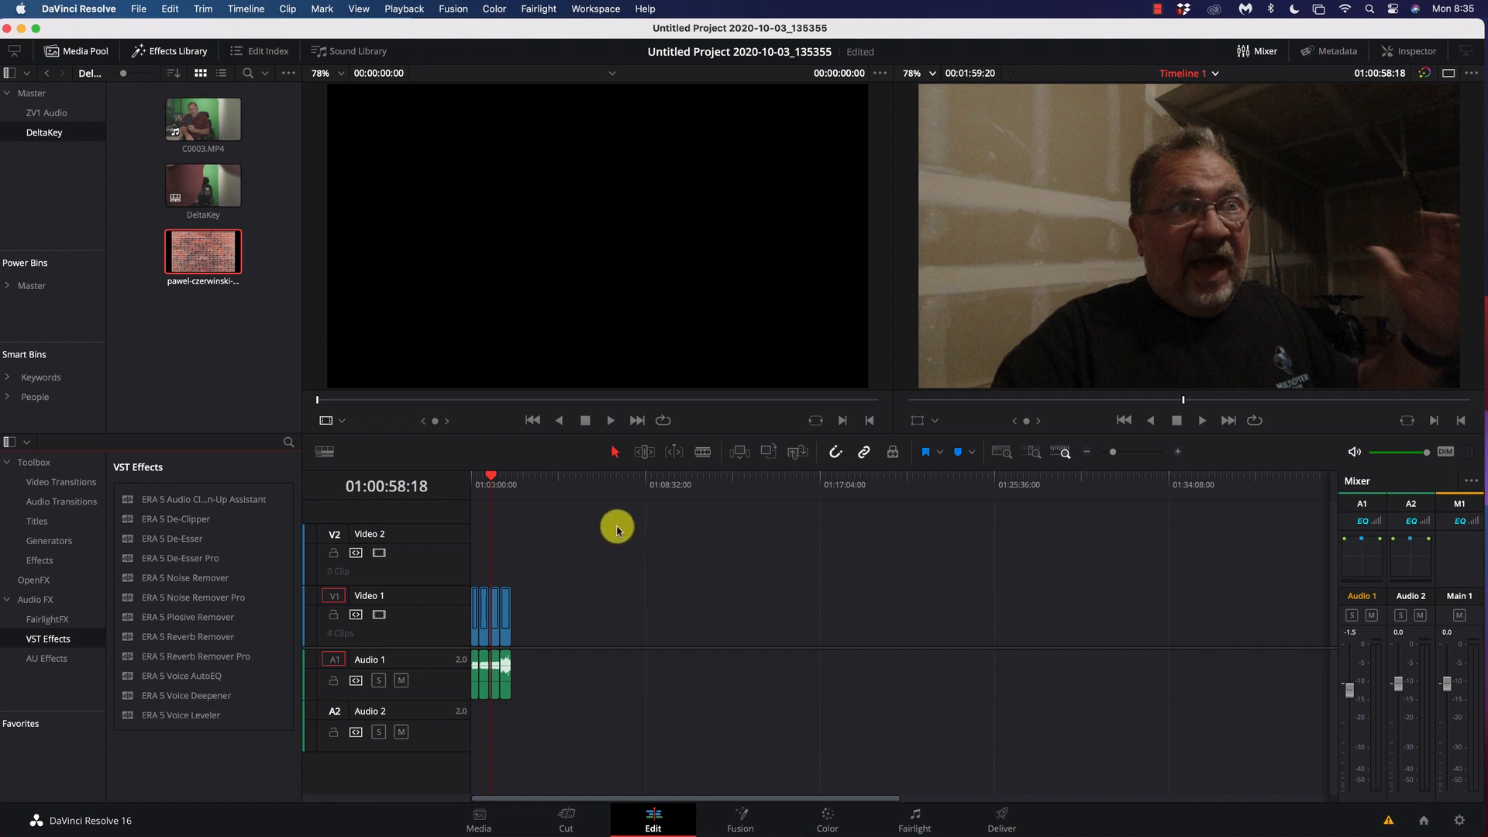
Step: Play the timeline from its start to hear the original audio of the first clip, DJI_0439.MOV
drag(480, 485, 469, 490)
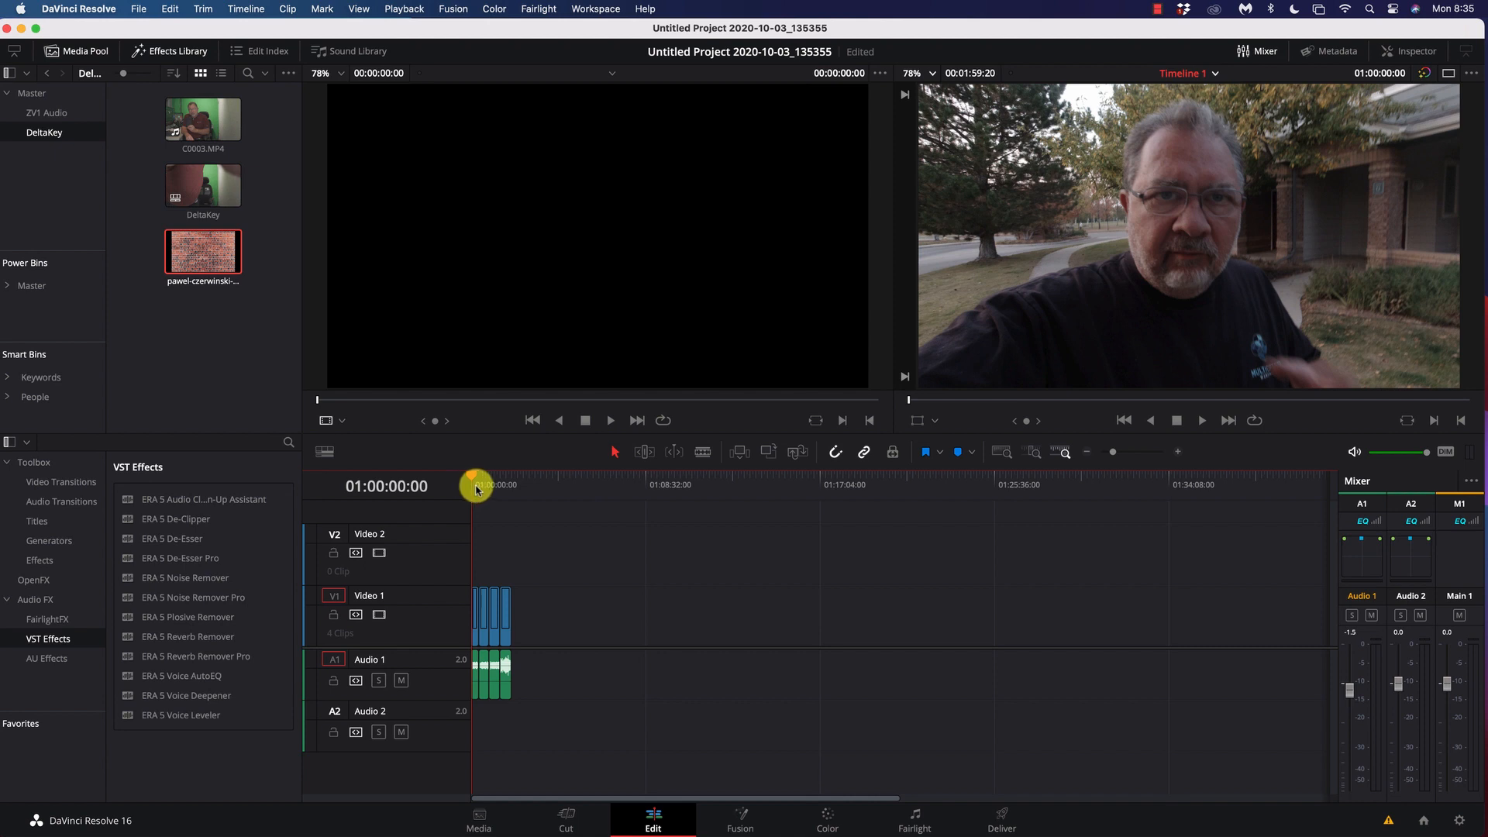
key(space)
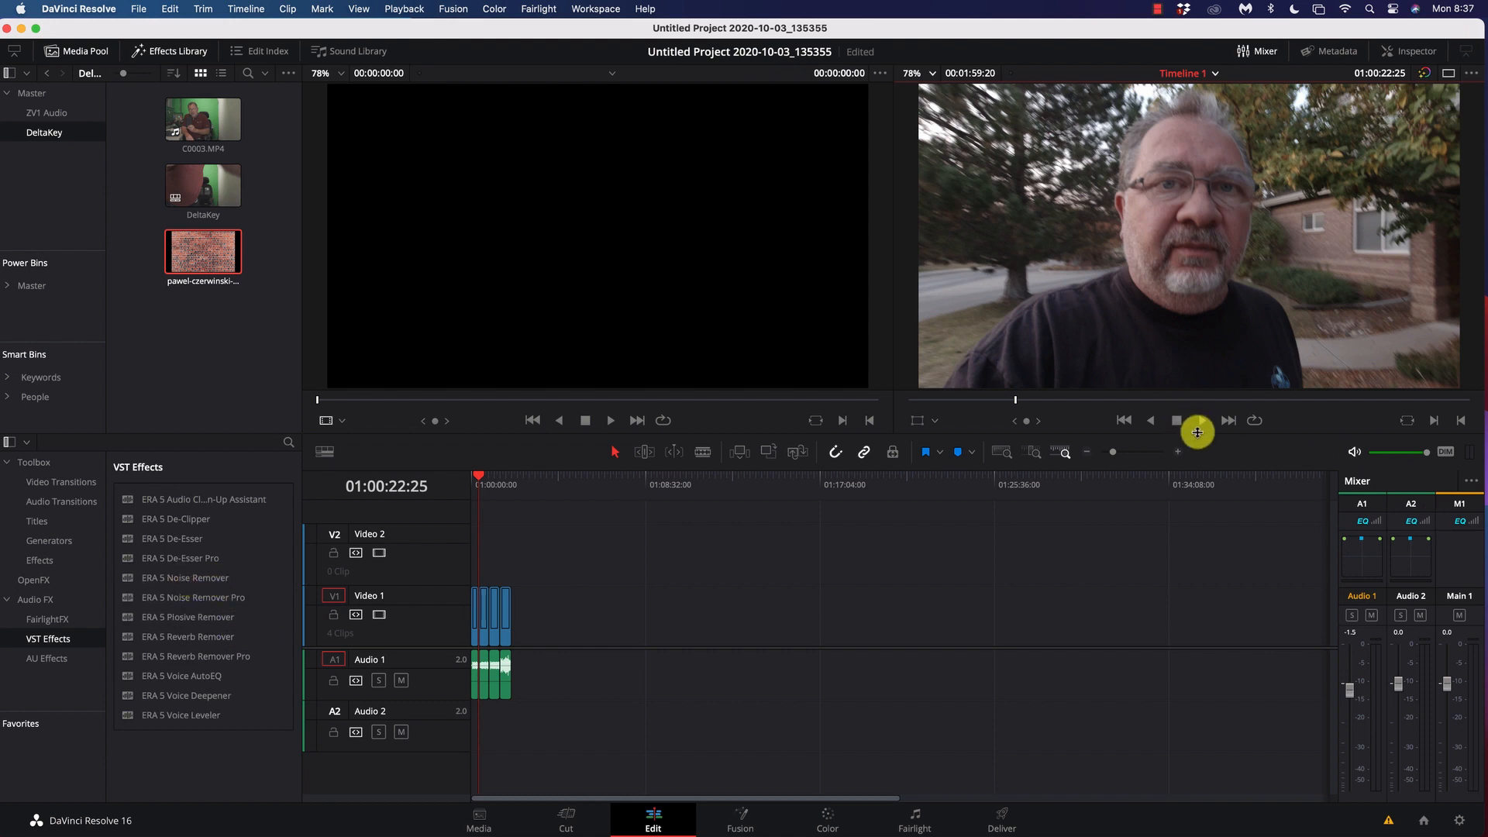
click(1177, 452)
click(1177, 452)
click(1177, 452)
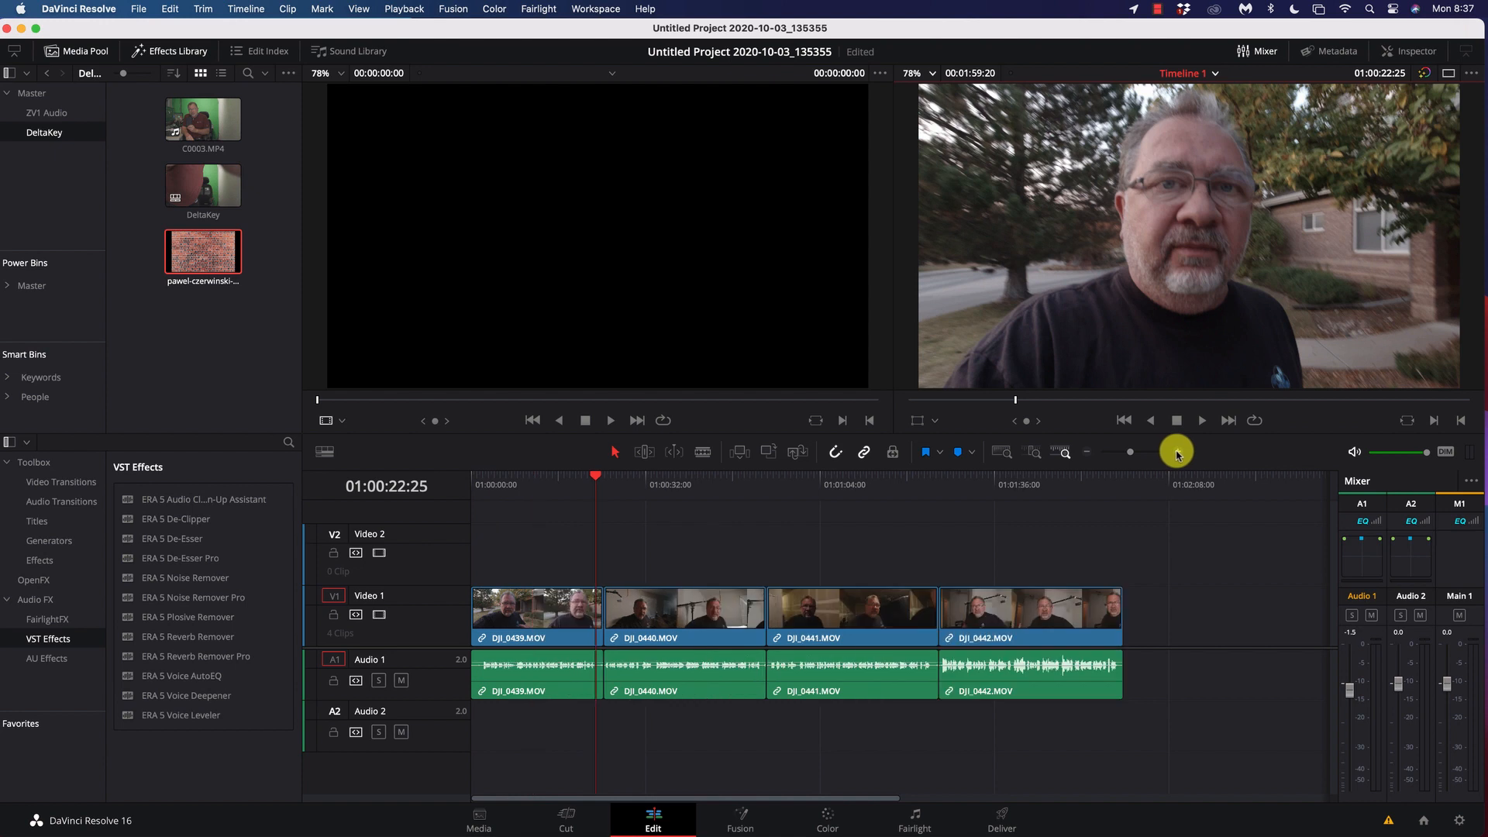
click(480, 488)
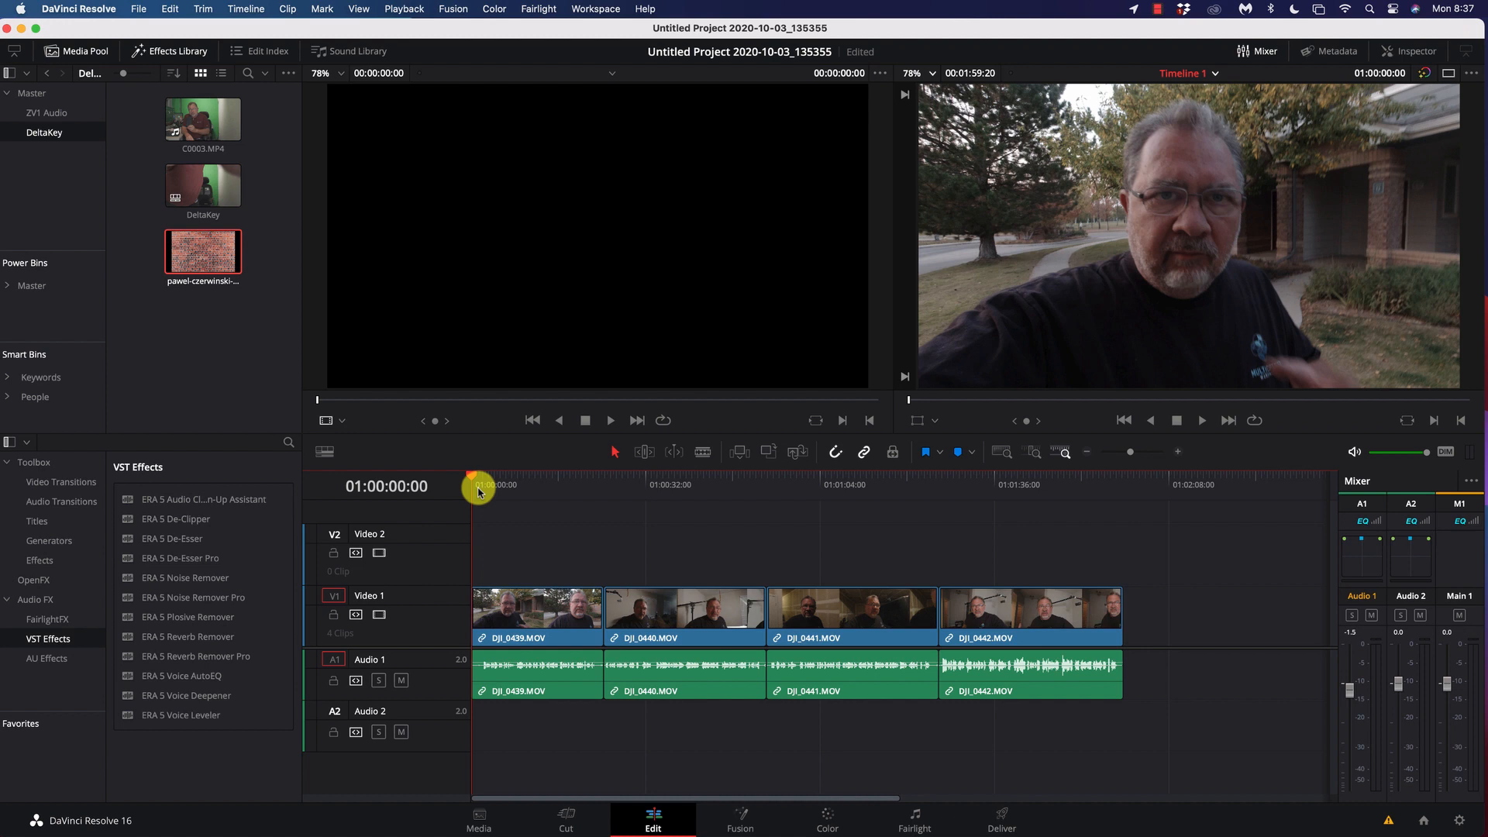
key(space)
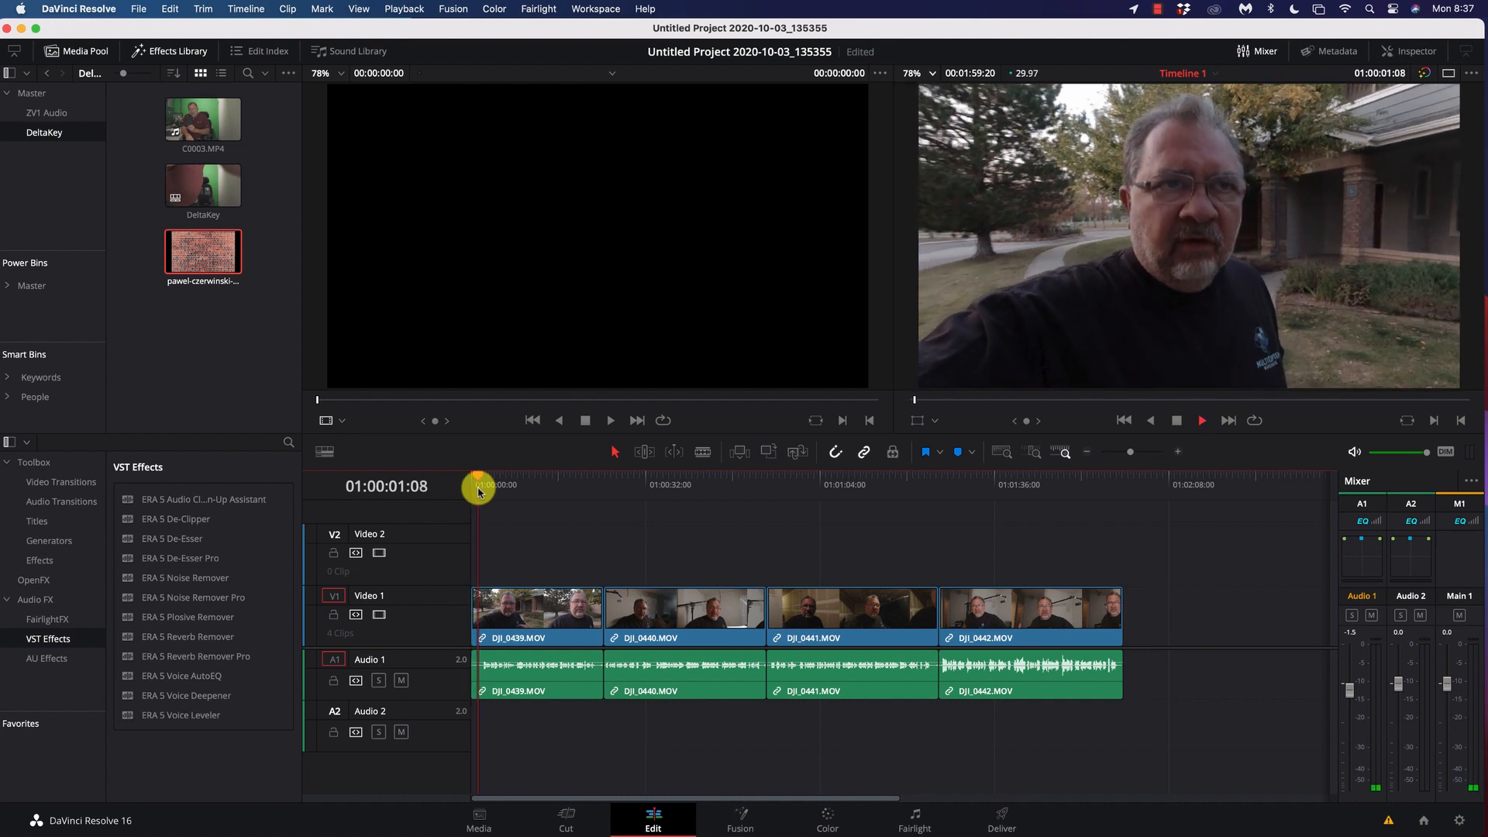
key(space)
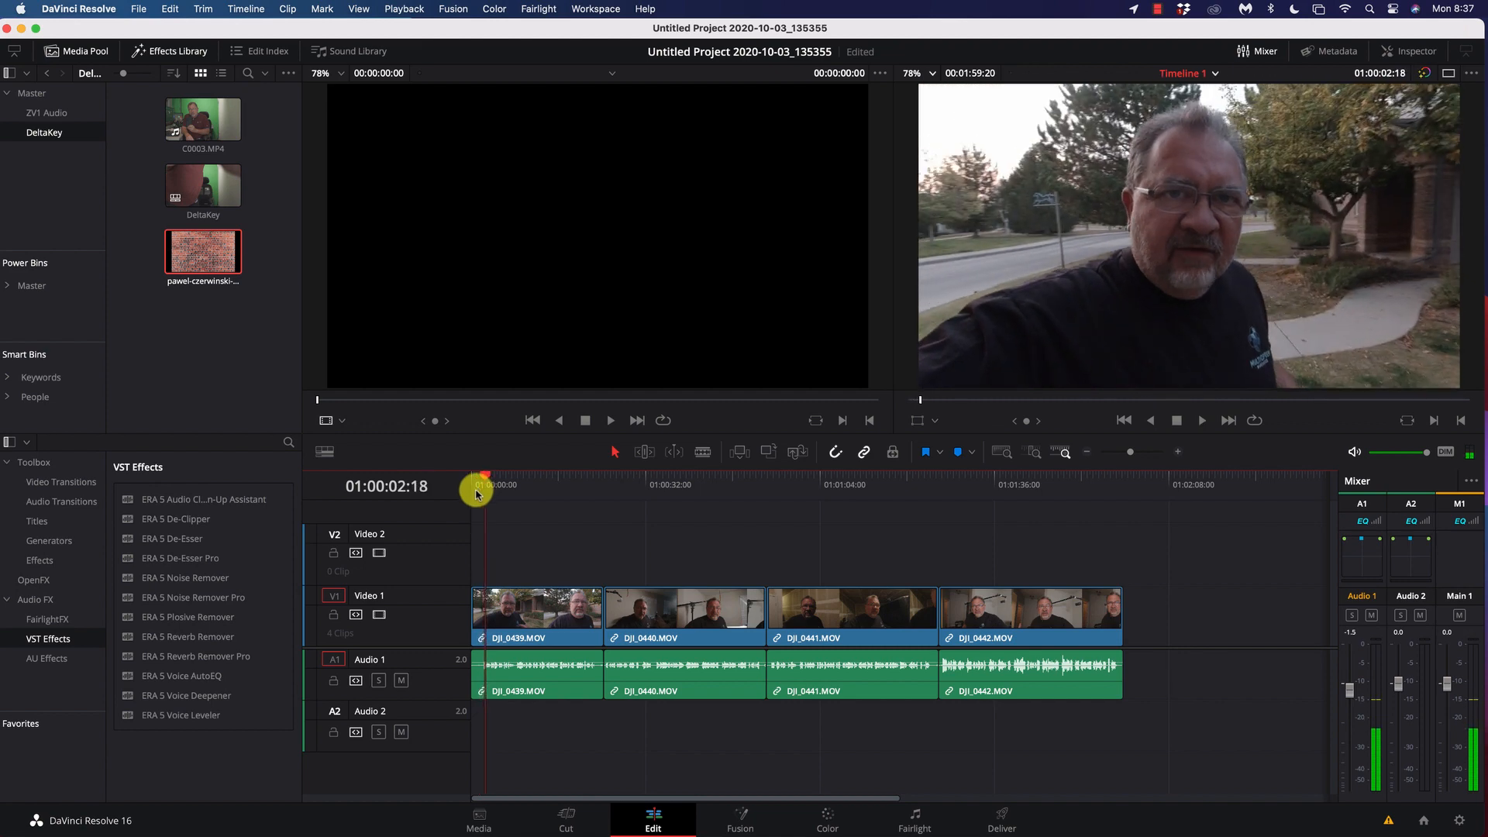
Step: Apply ERA 5 Noise Remover to the DJI_0439.MOV audio clip with the flat focus curve and play back the result
drag(193, 577, 533, 671)
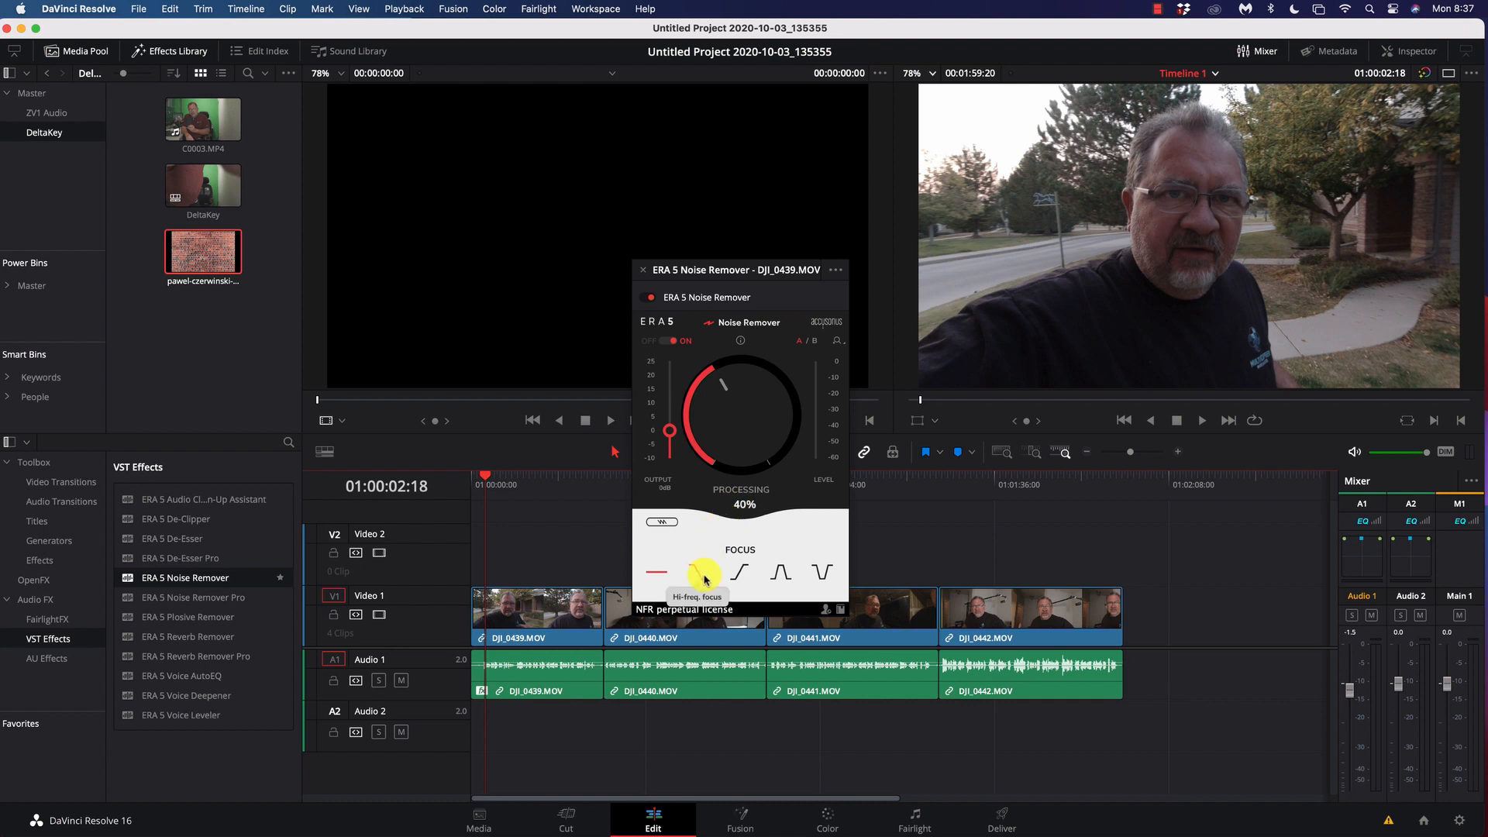
click(661, 575)
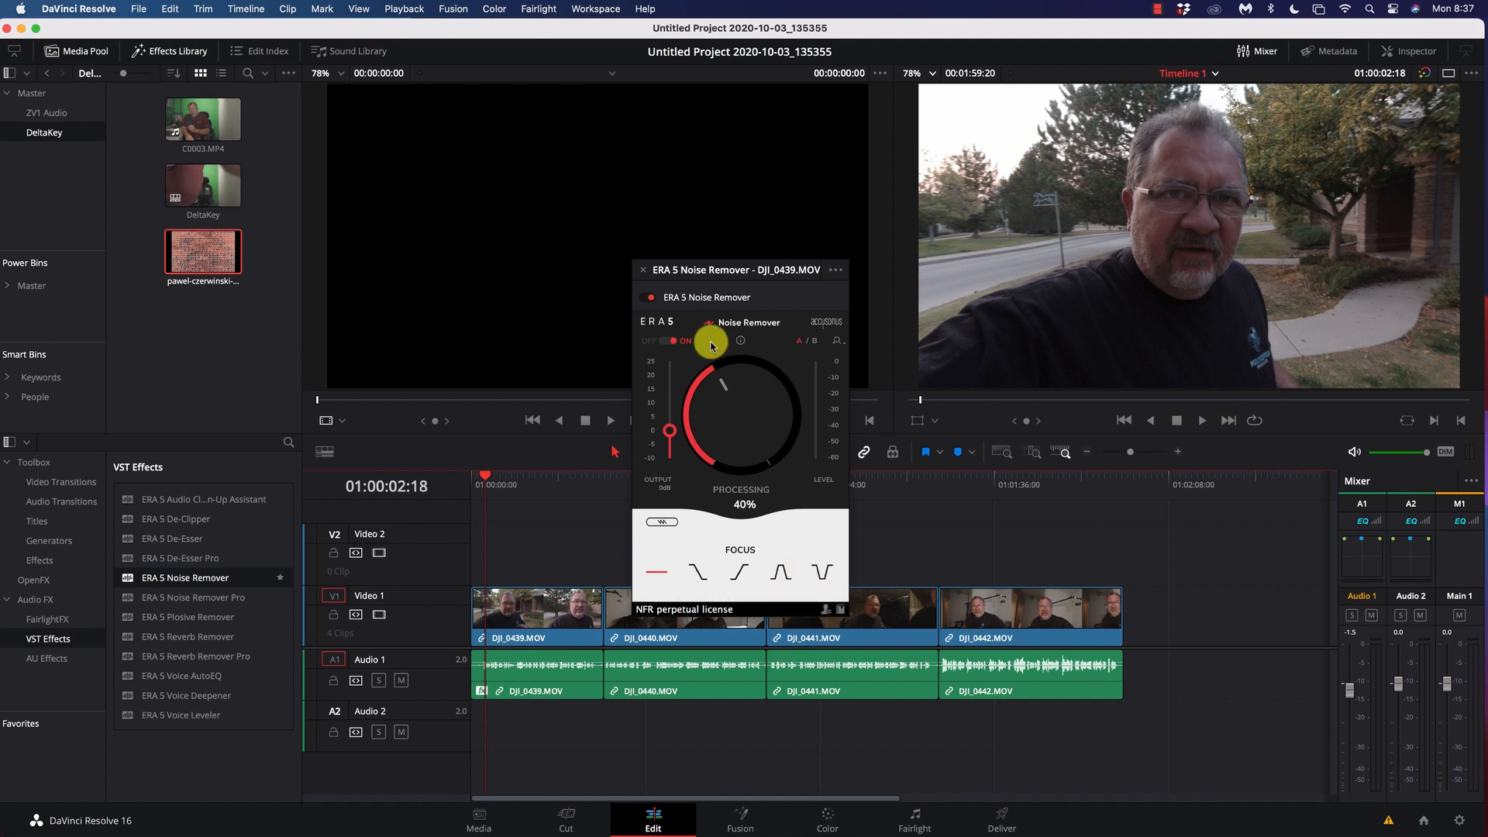
drag(714, 302, 244, 333)
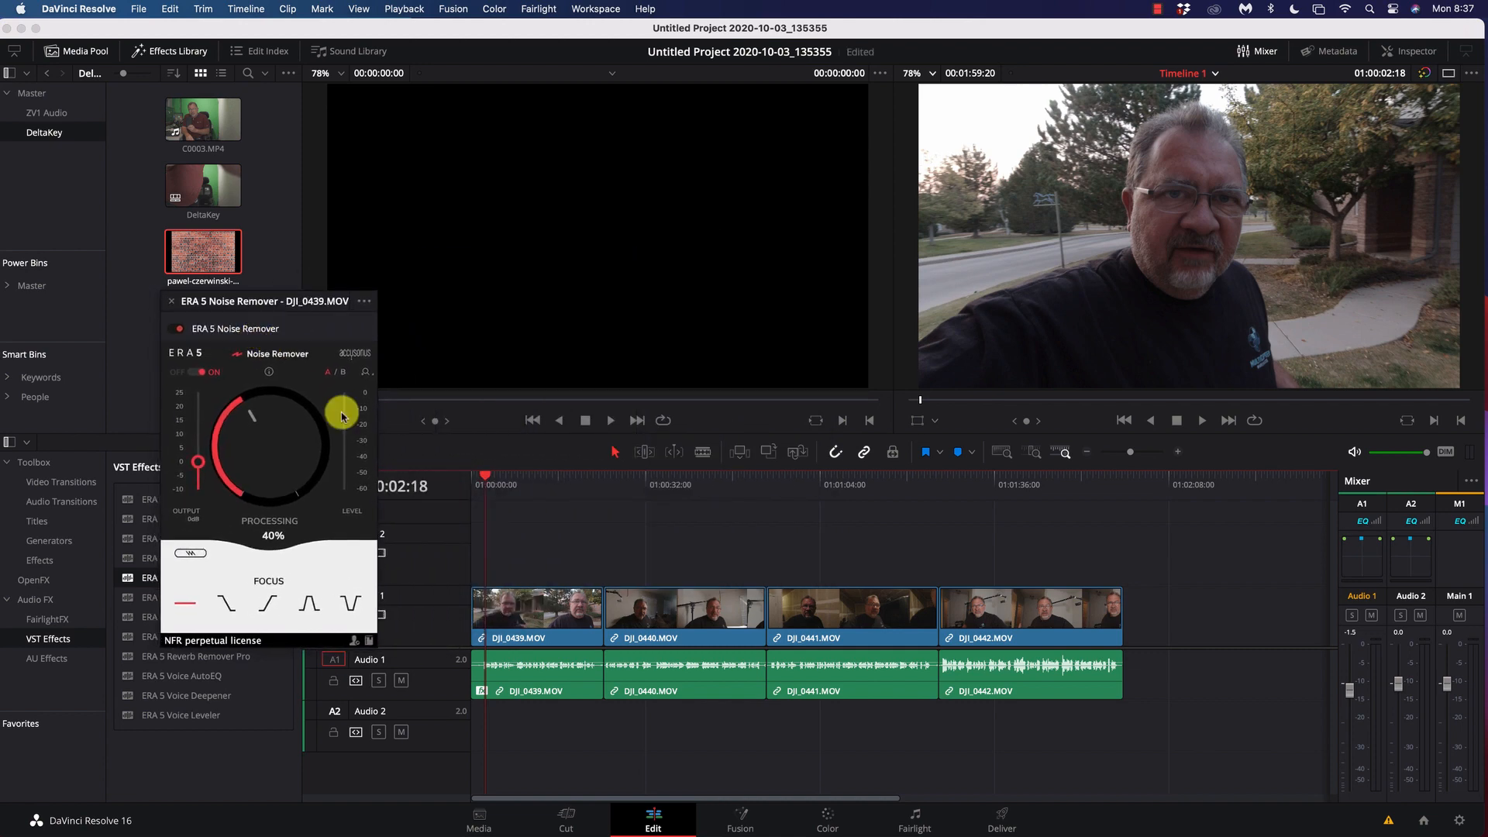
click(486, 490)
key(space)
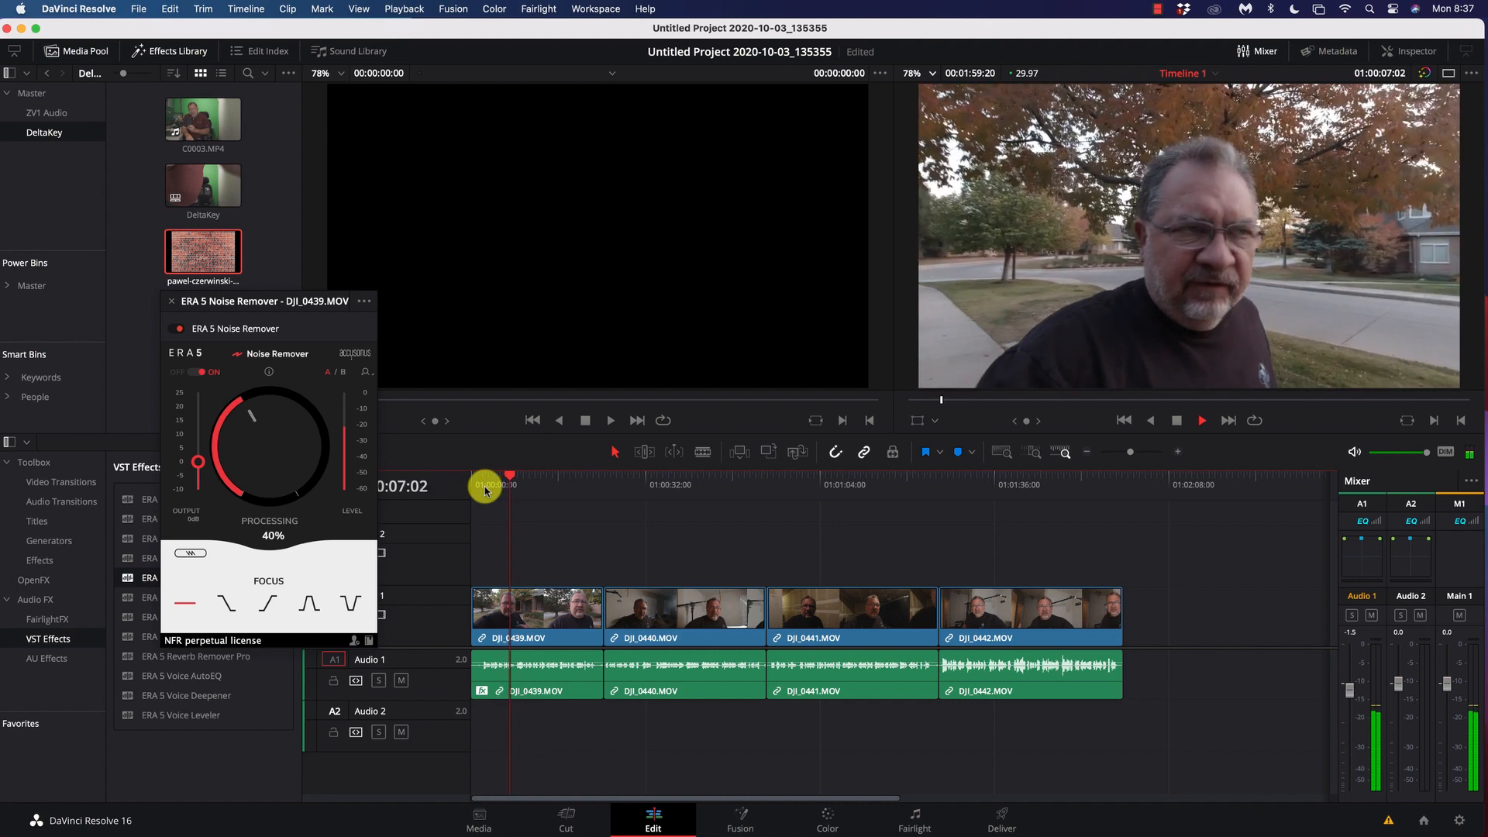
key(space)
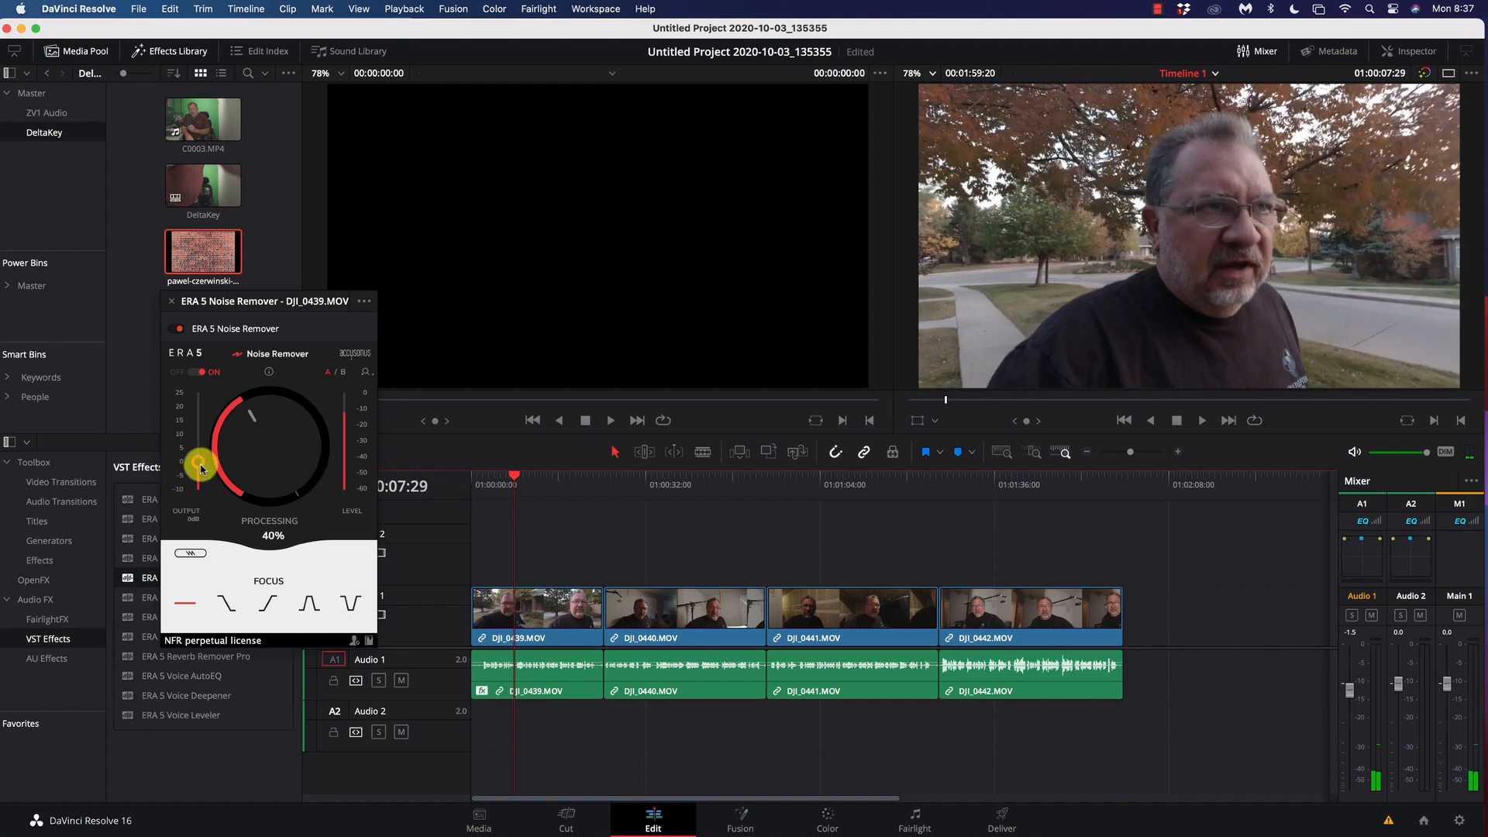
Step: Raise the Noise Remover's output level to about 9 dB and replay the first clip from near its start
drag(201, 465, 200, 428)
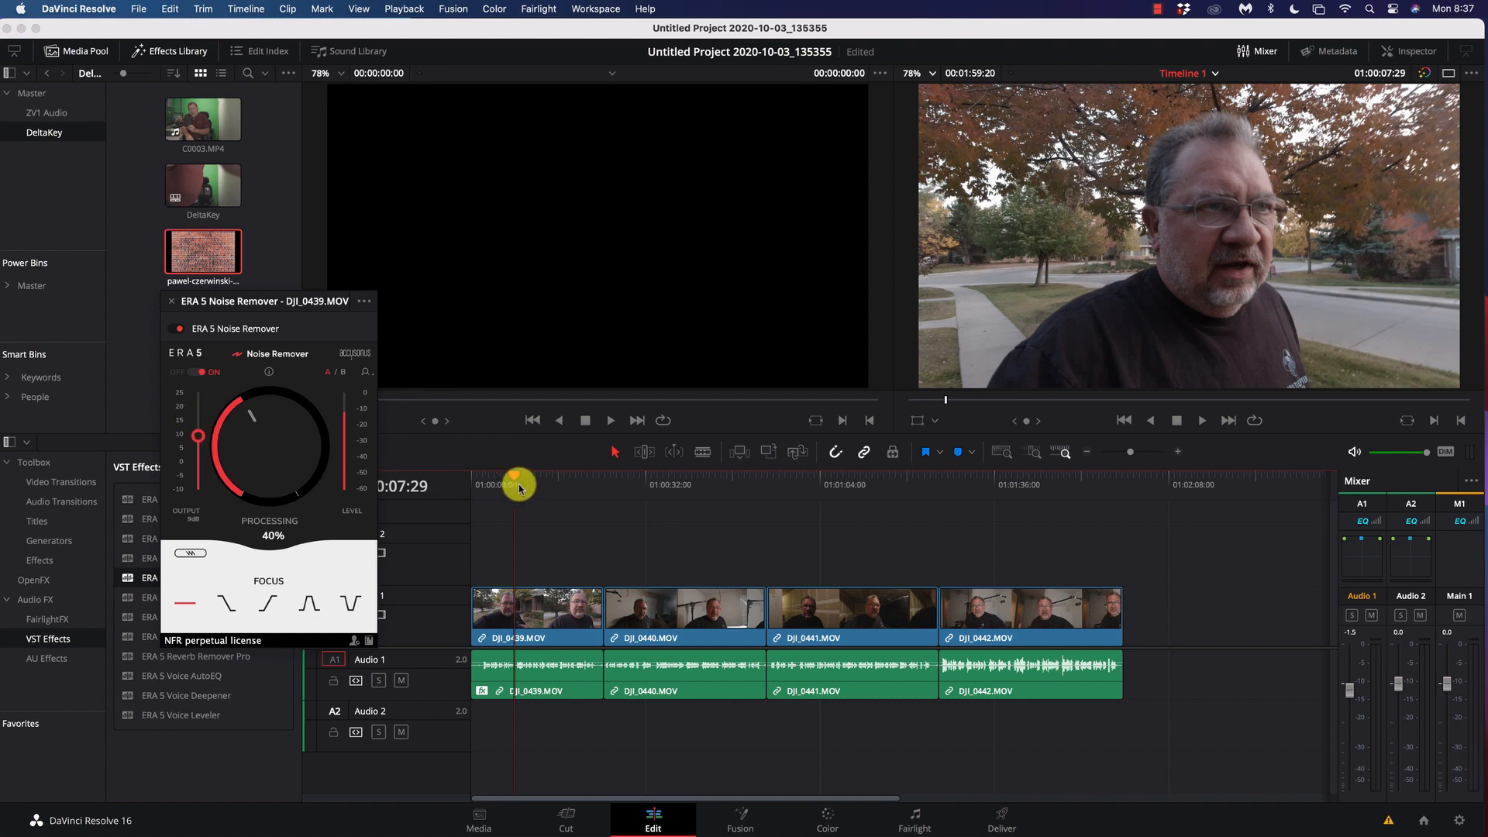
drag(515, 480, 481, 483)
key(space)
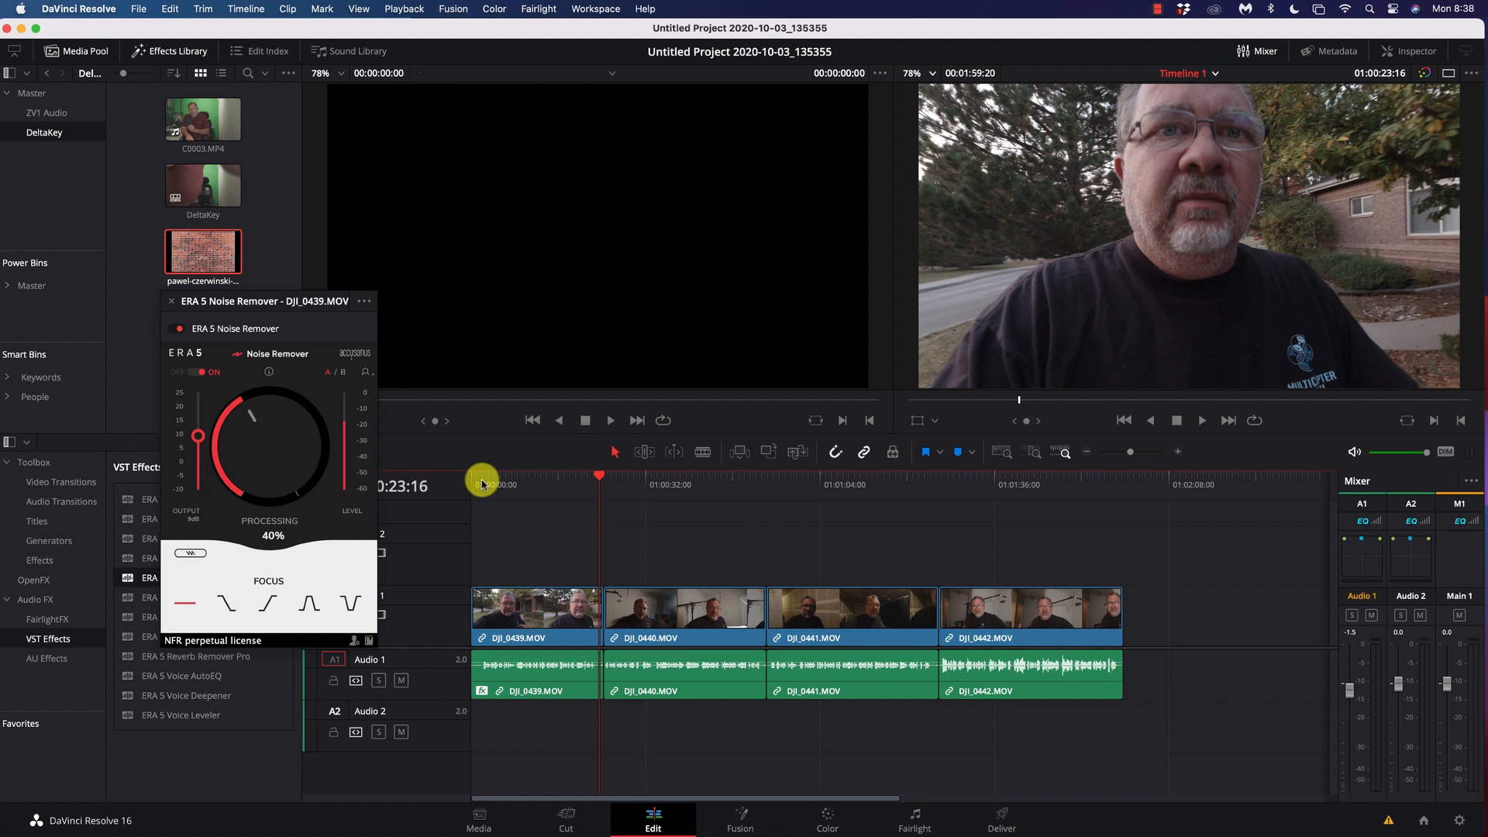
Step: Close the Noise Remover window and play the second clip, DJI_0440.MOV, from its start to hear its unprocessed audio
click(604, 480)
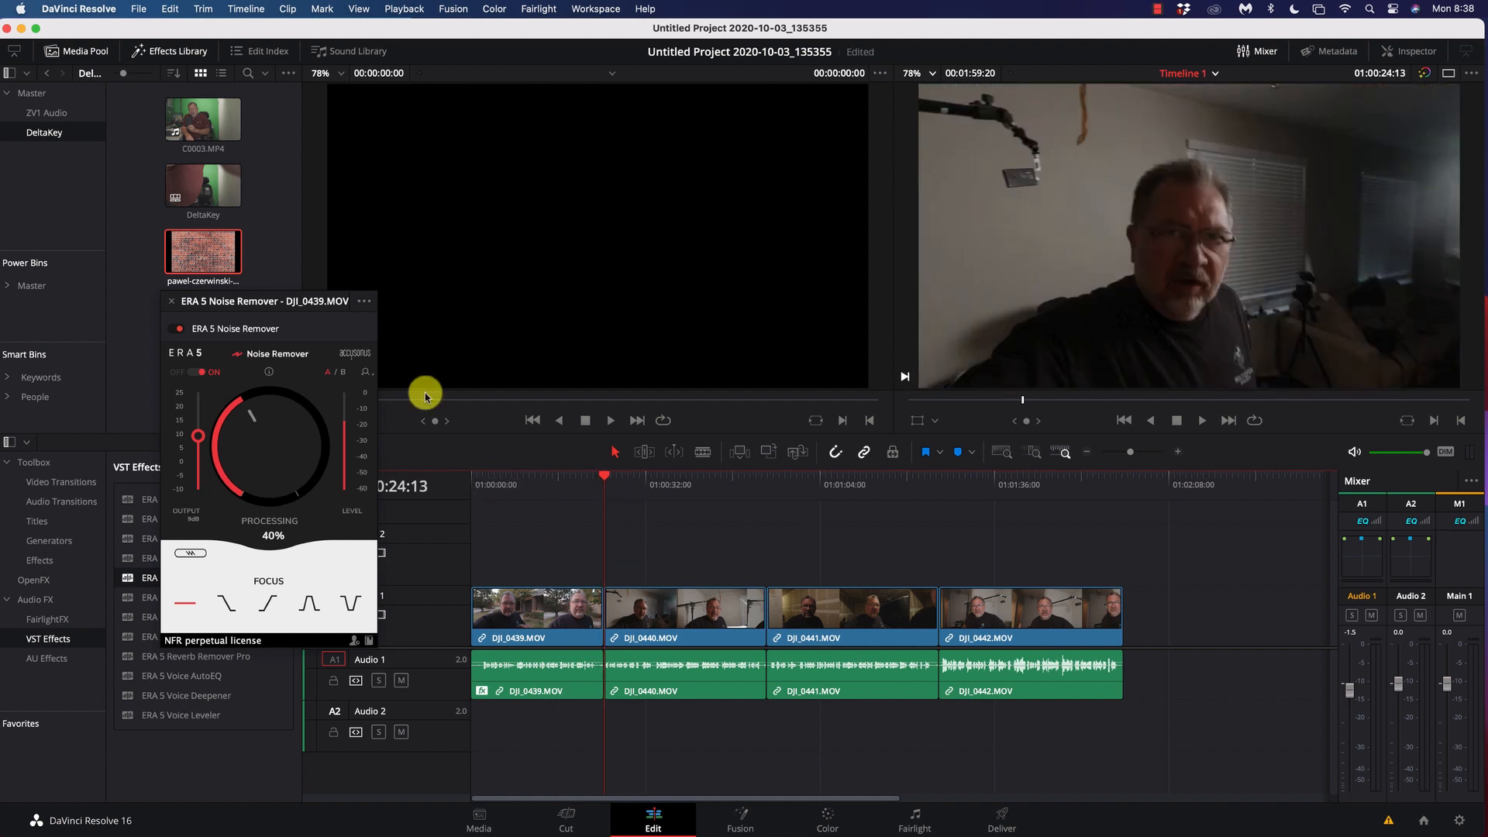
click(172, 302)
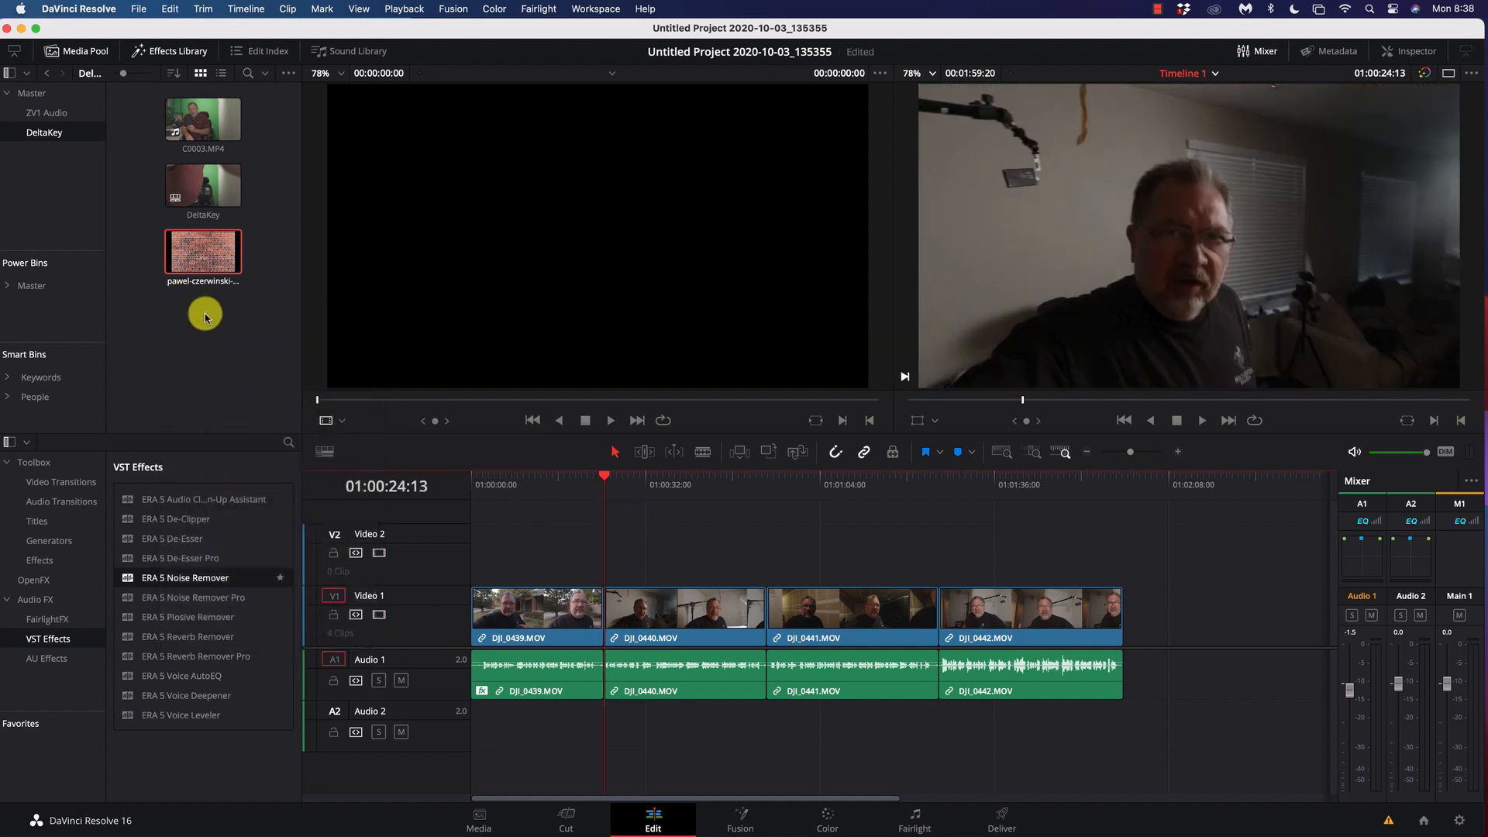
key(space)
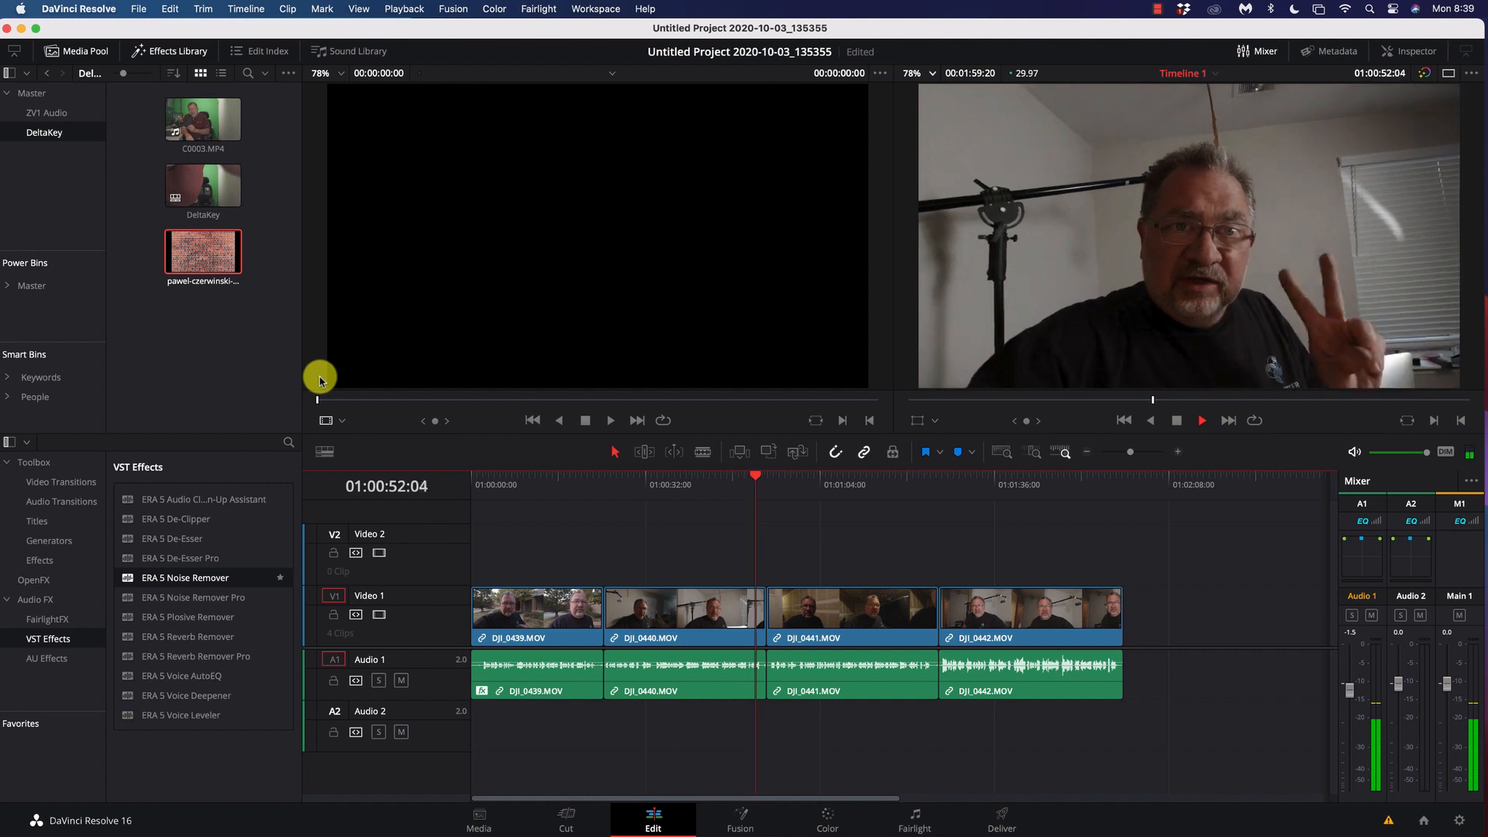
key(space)
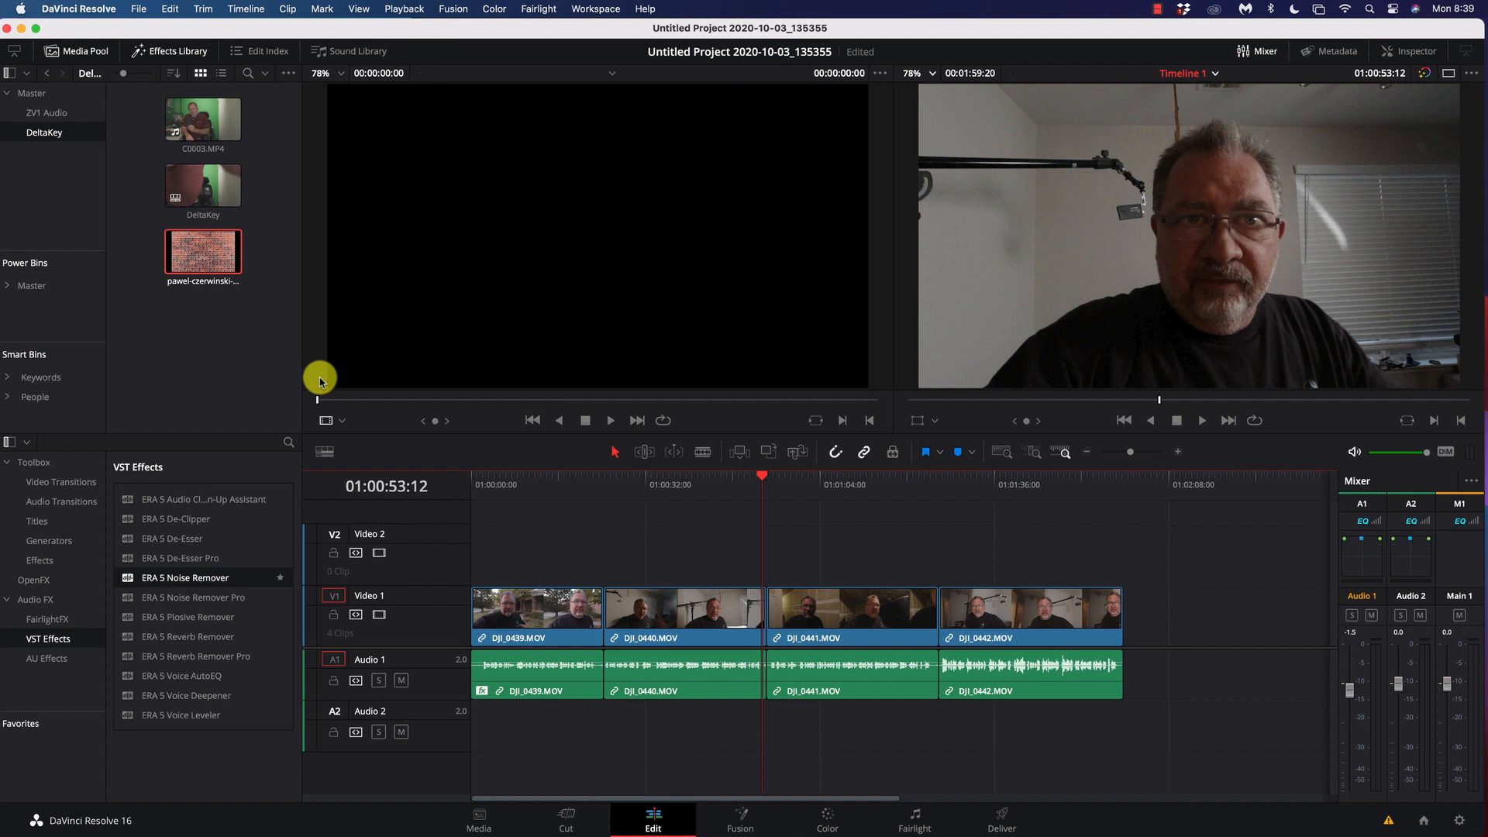
scroll(361, 364, down, 2)
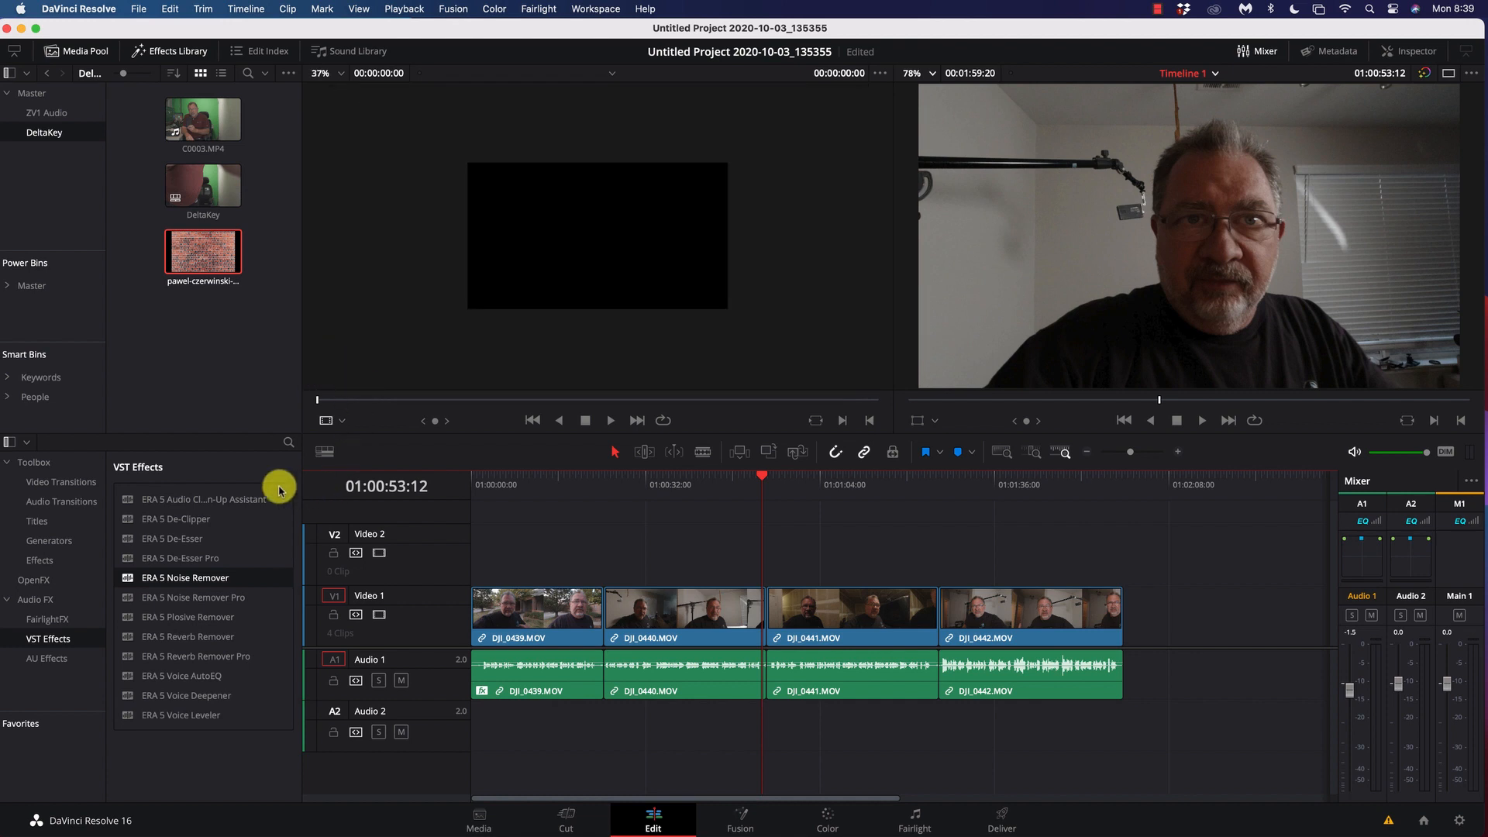
scroll(481, 316, up, 1)
scroll(481, 316, up, 3)
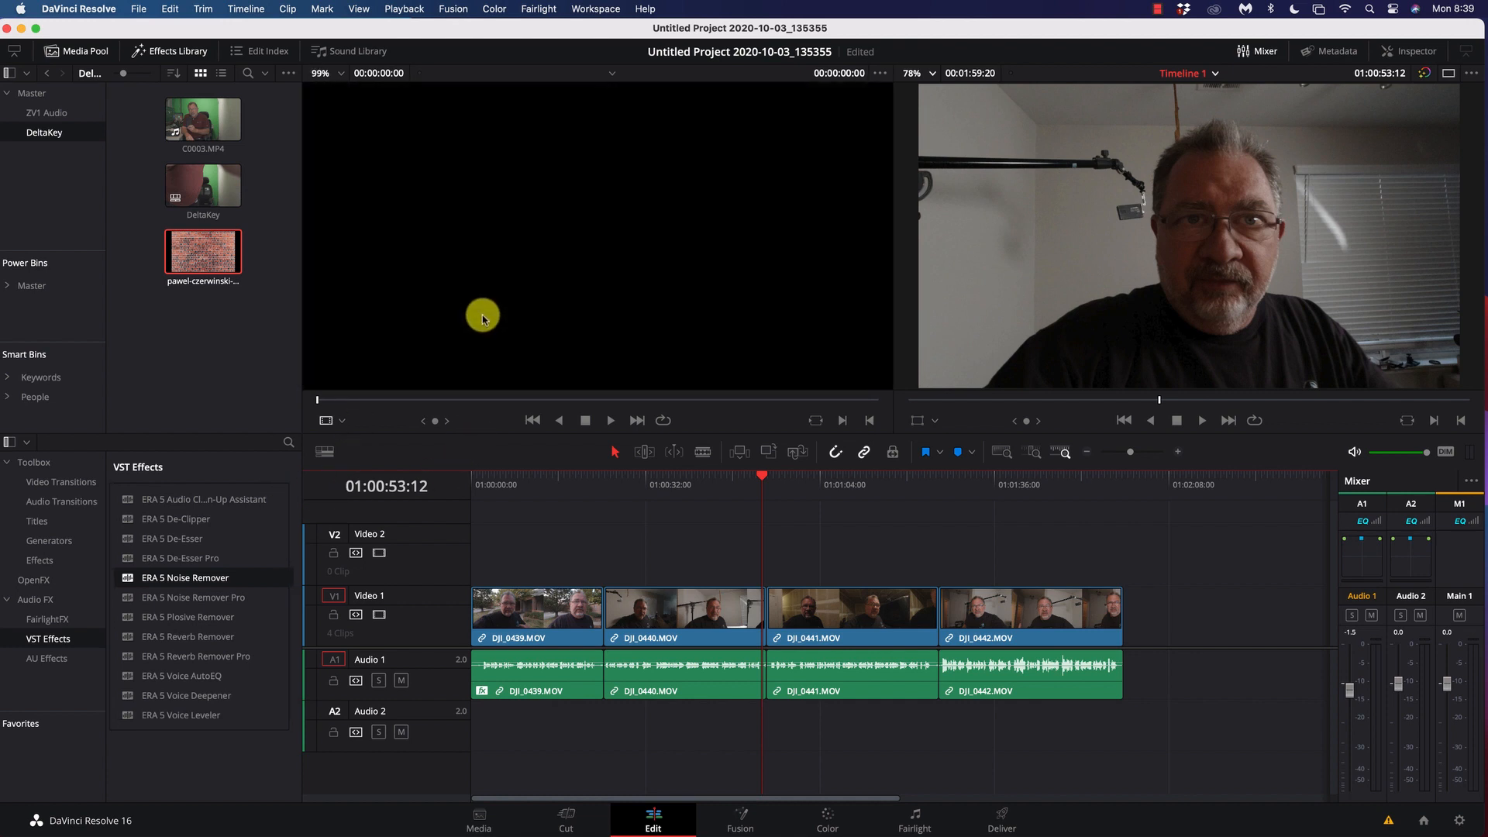
Step: Apply ERA 5 Audio Clean-Up Assistant to the DJI_0440.MOV audio clip and load its Deeper Voice preset
click(208, 502)
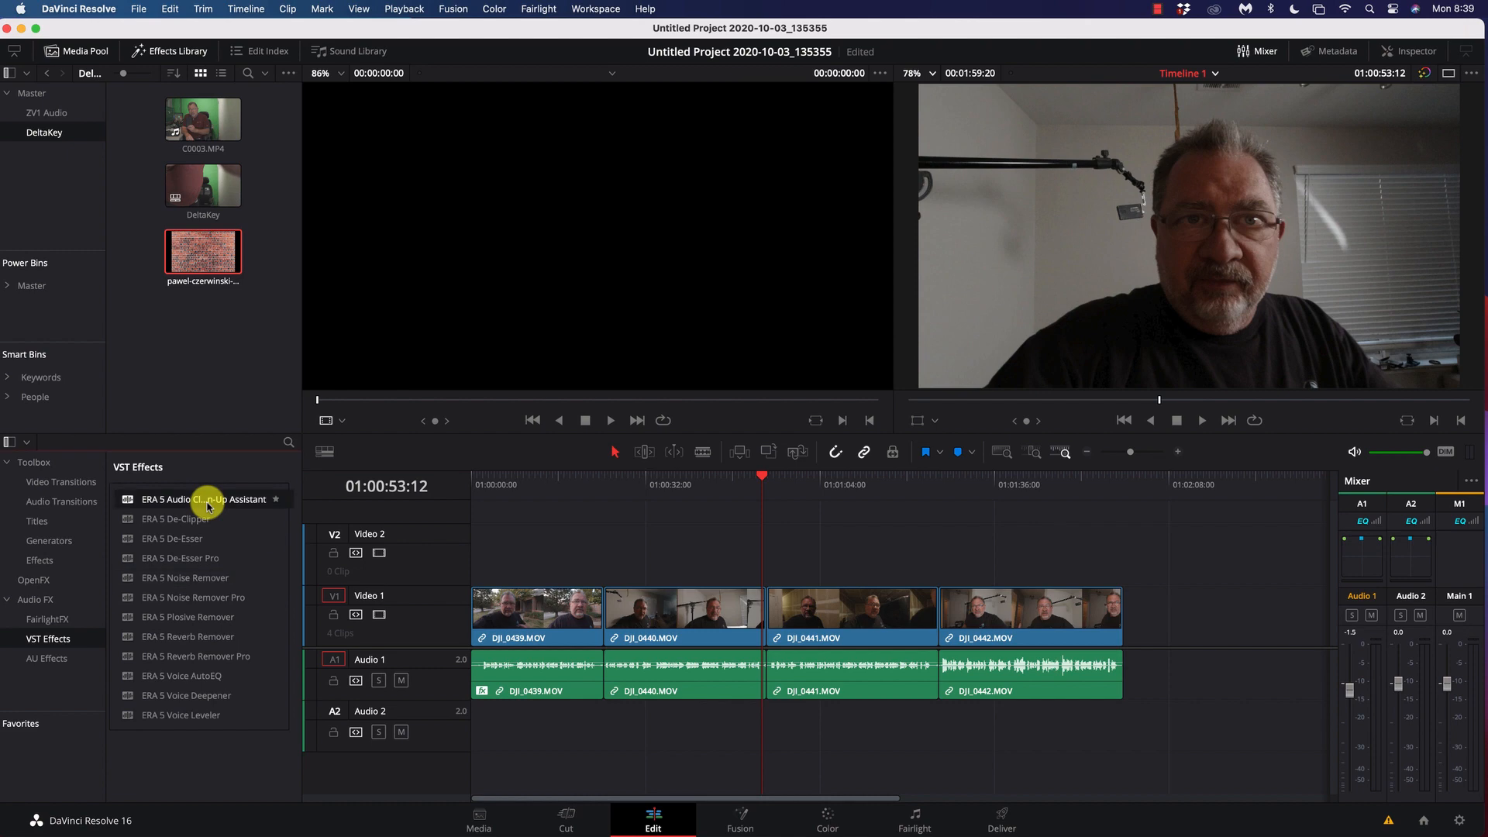
drag(166, 503, 671, 673)
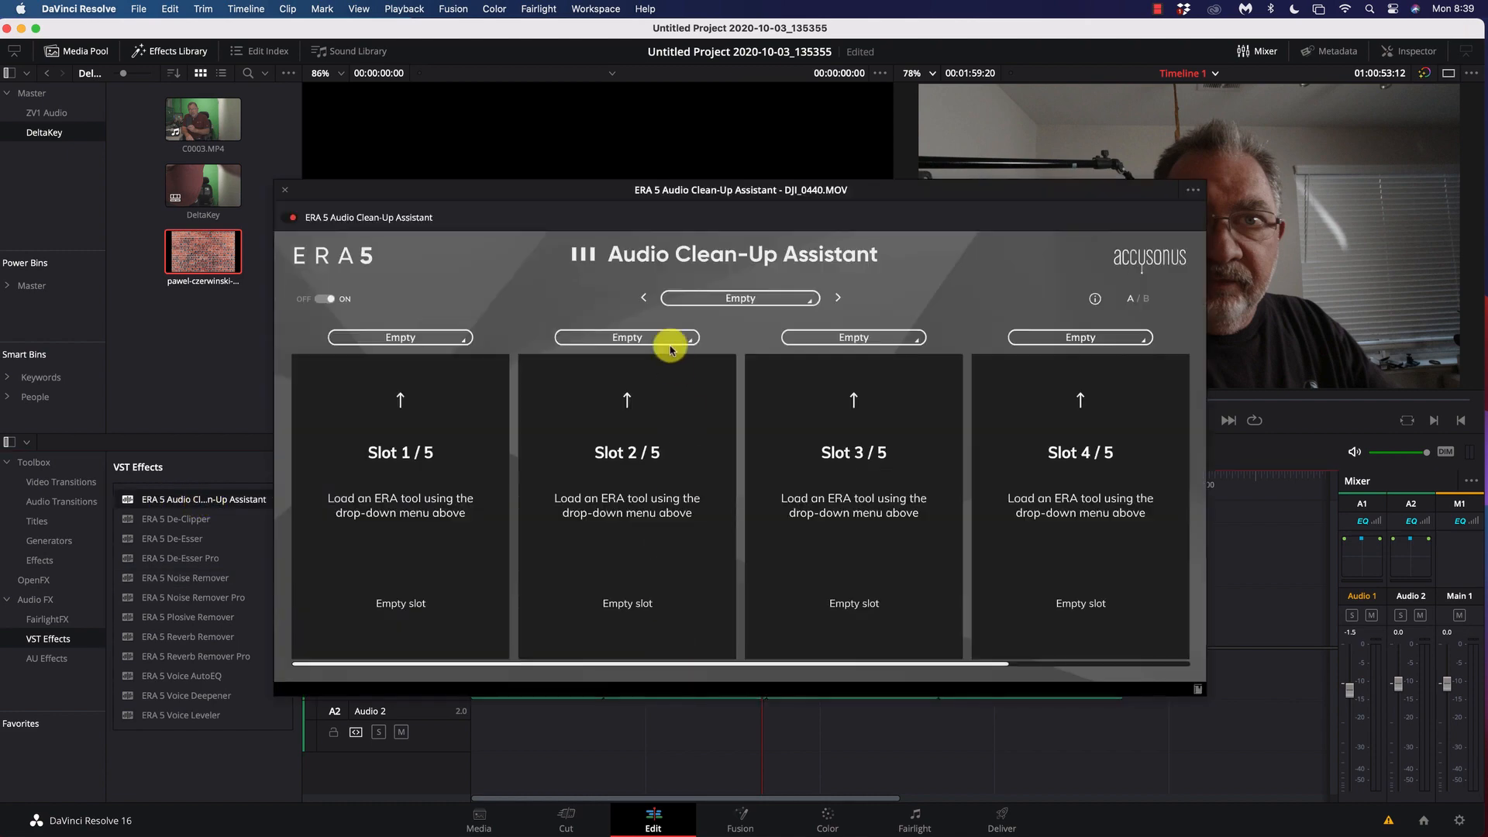
drag(601, 194, 385, 70)
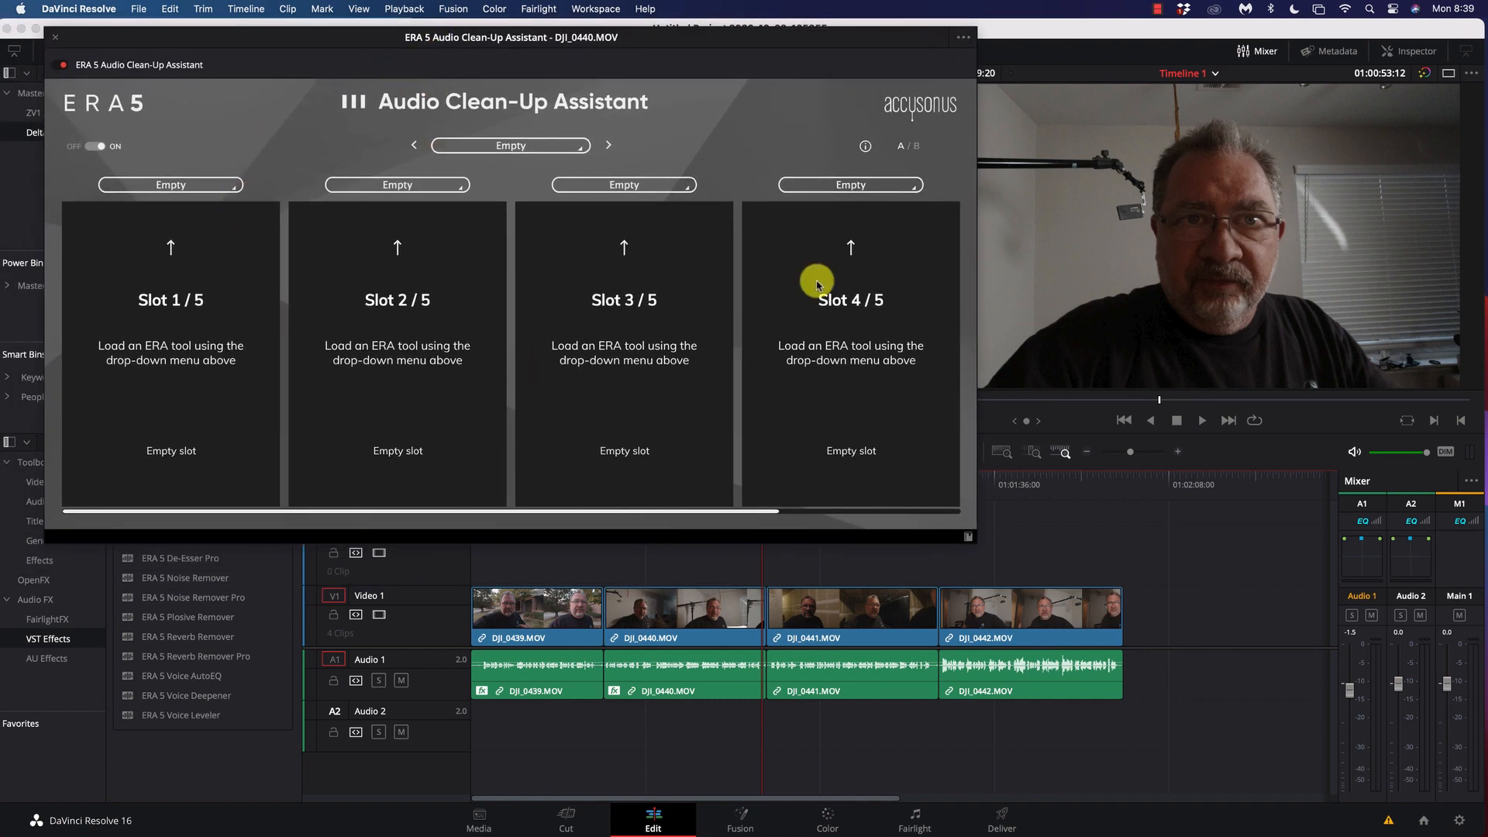
click(520, 151)
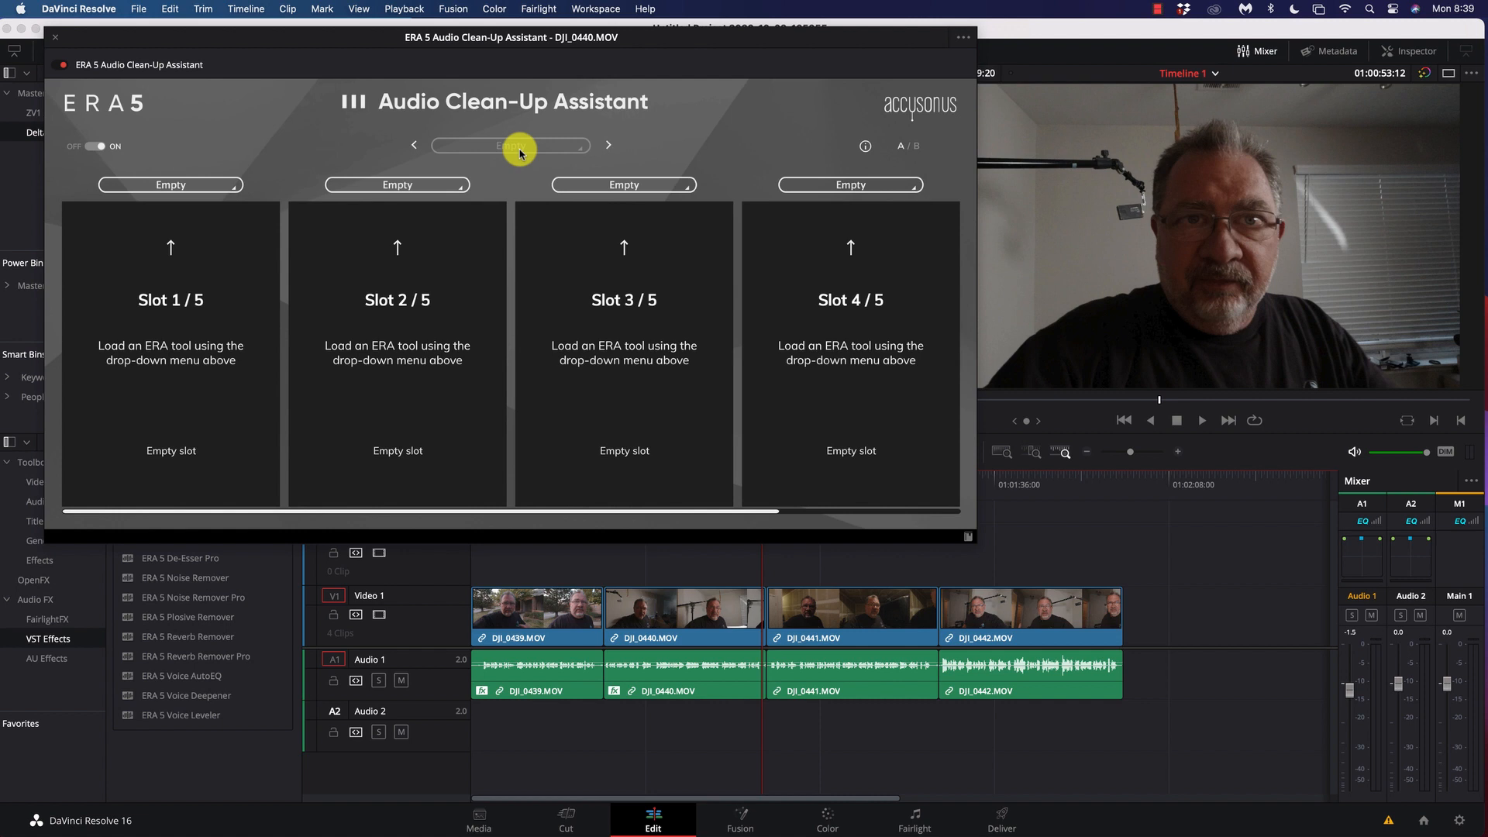
click(526, 149)
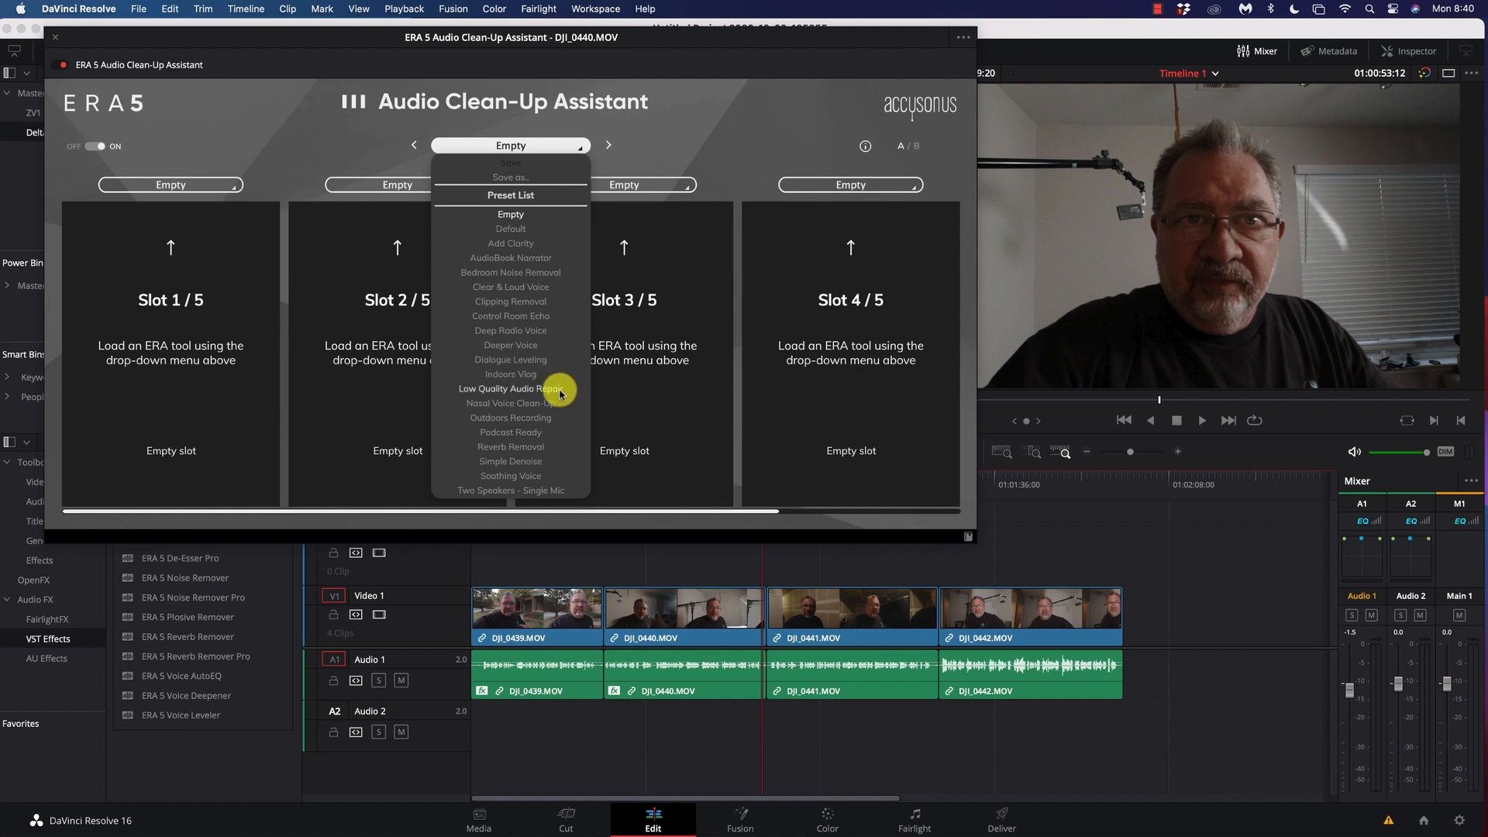
click(548, 346)
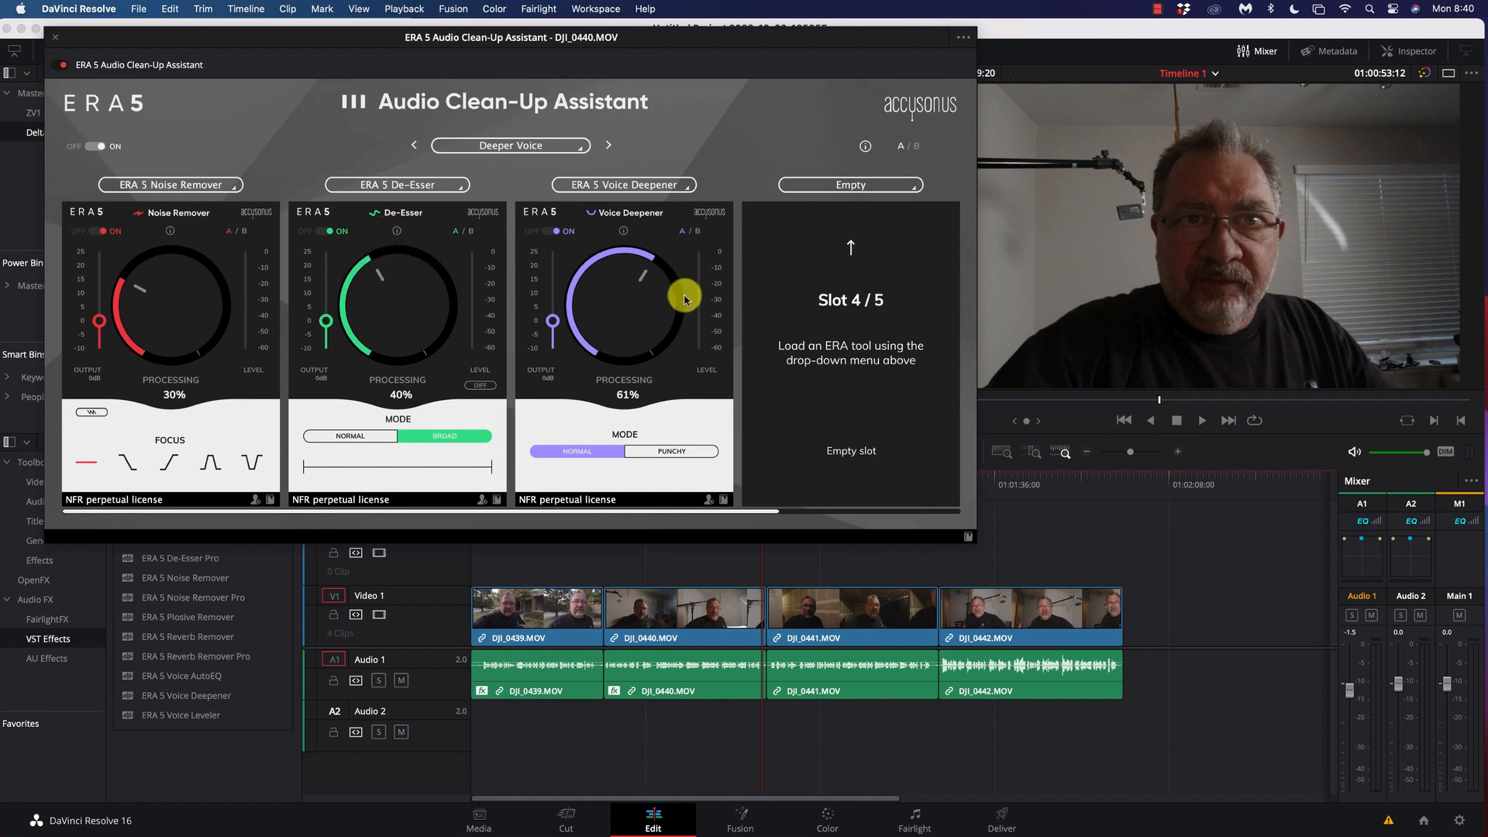
Step: Move the Clean-Up Assistant window clear of the clips and play DJI_0440.MOV from its start to hear the Deeper Voice preset
drag(699, 30, 843, 572)
click(671, 486)
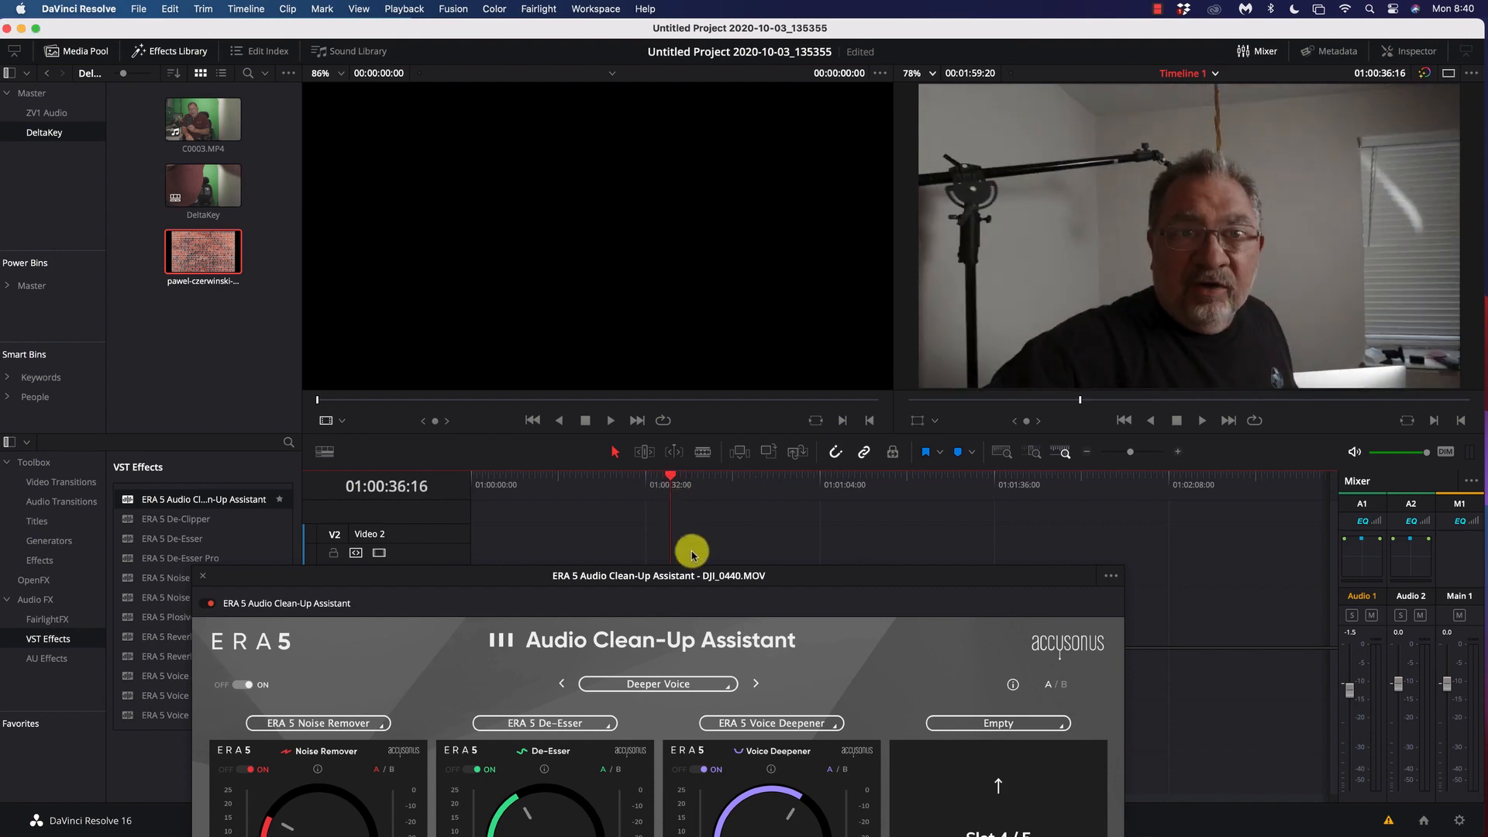
drag(699, 581, 1255, 155)
drag(671, 478, 607, 481)
drag(911, 151, 259, 77)
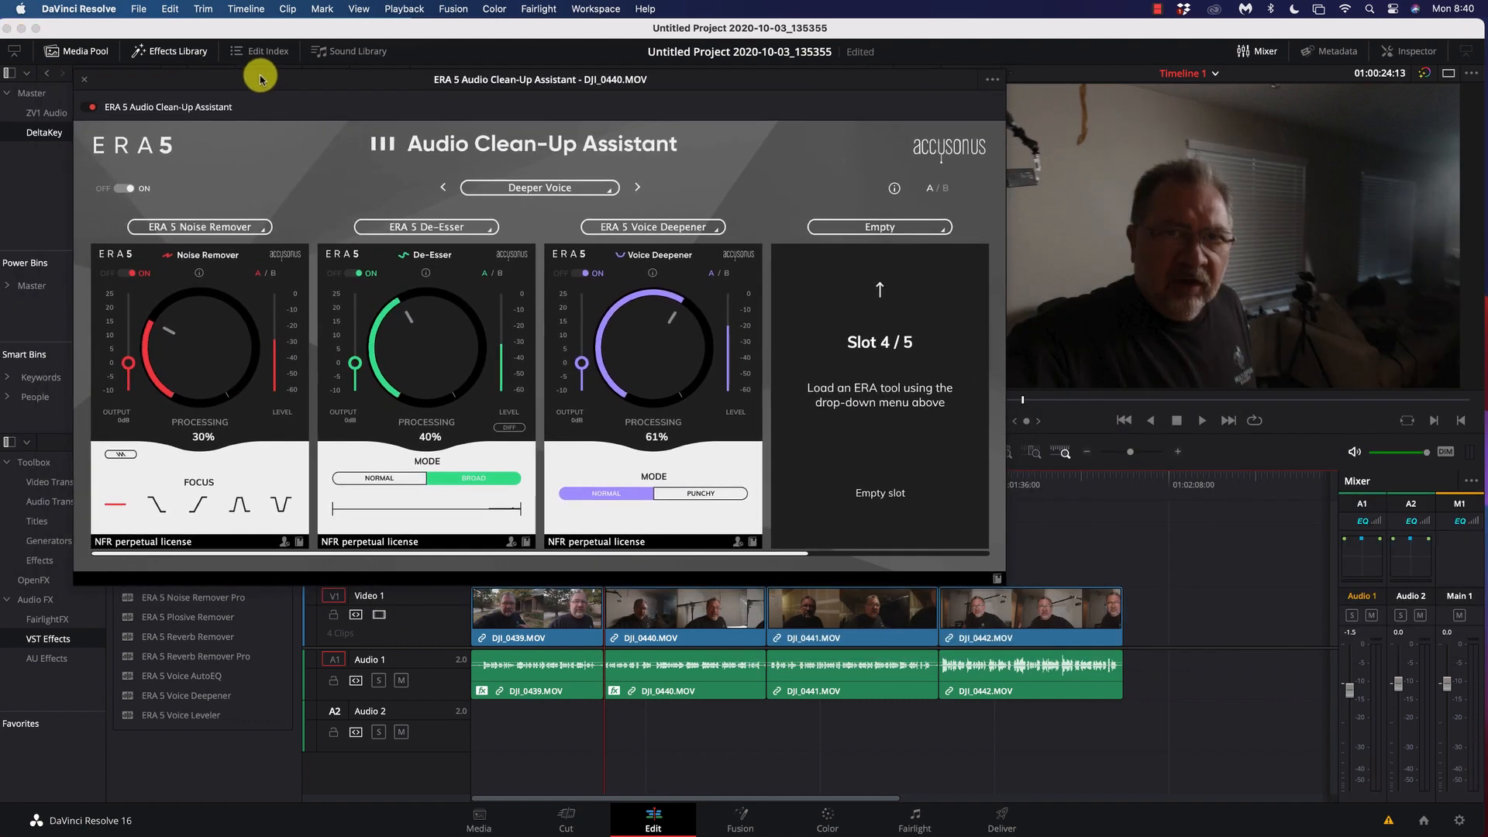
key(space)
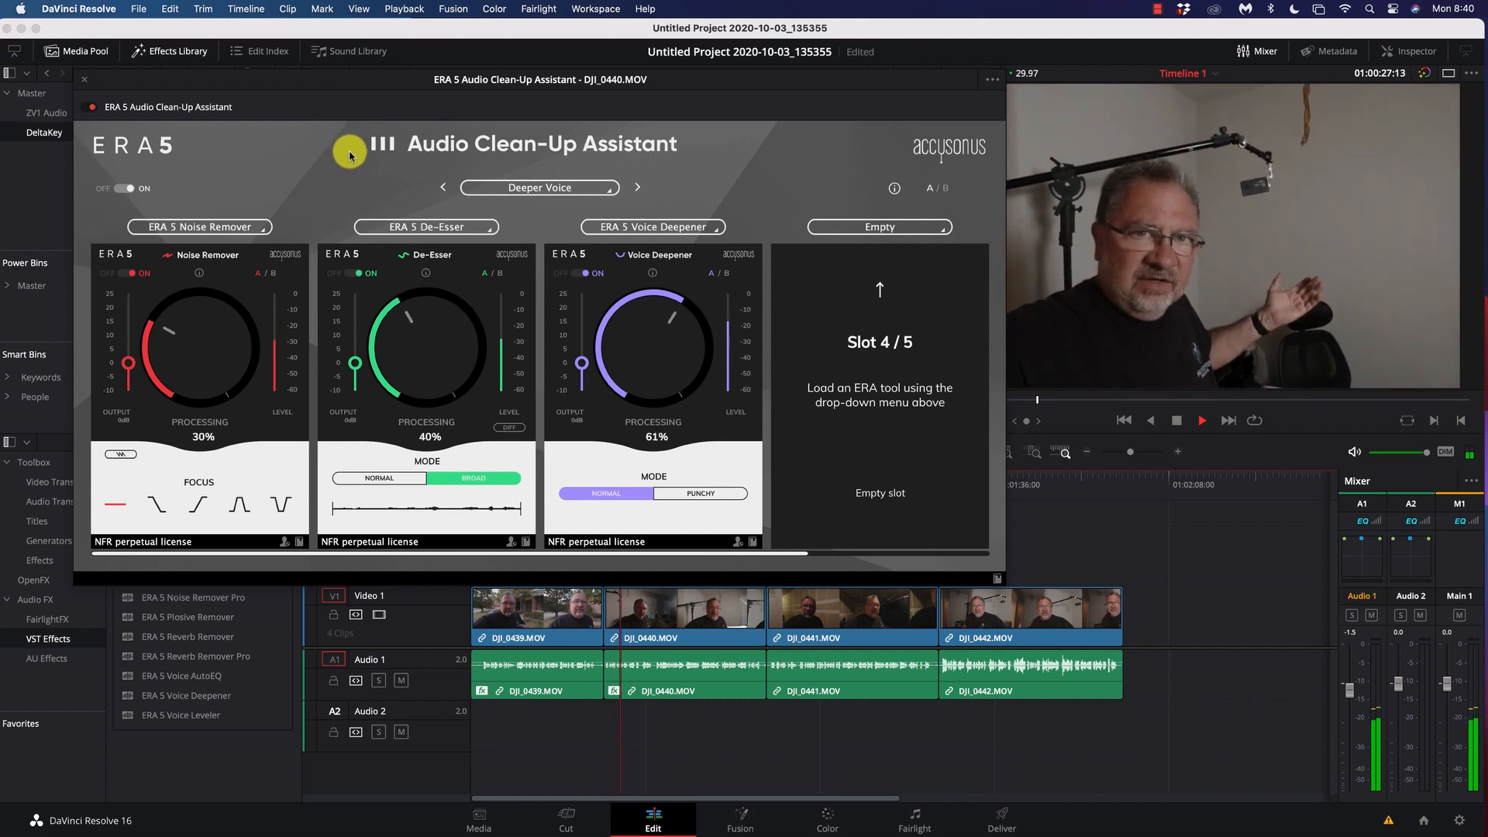
key(space)
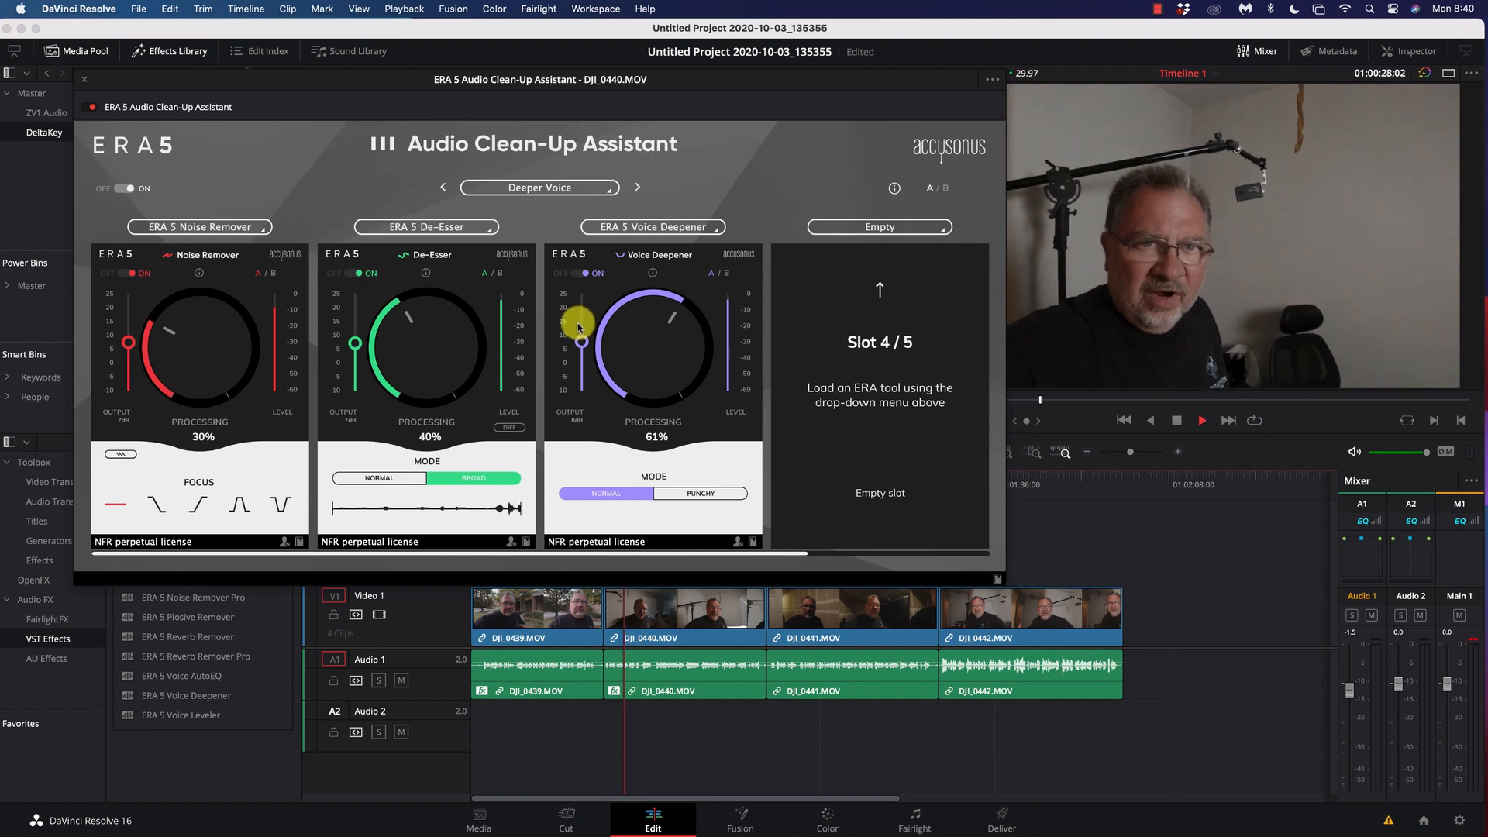
Step: Lower the Noise Remover output to 6 dB and the De-Esser and Voice Deepener outputs to about -3 dB while playing DJI_0440.MOV
key(space)
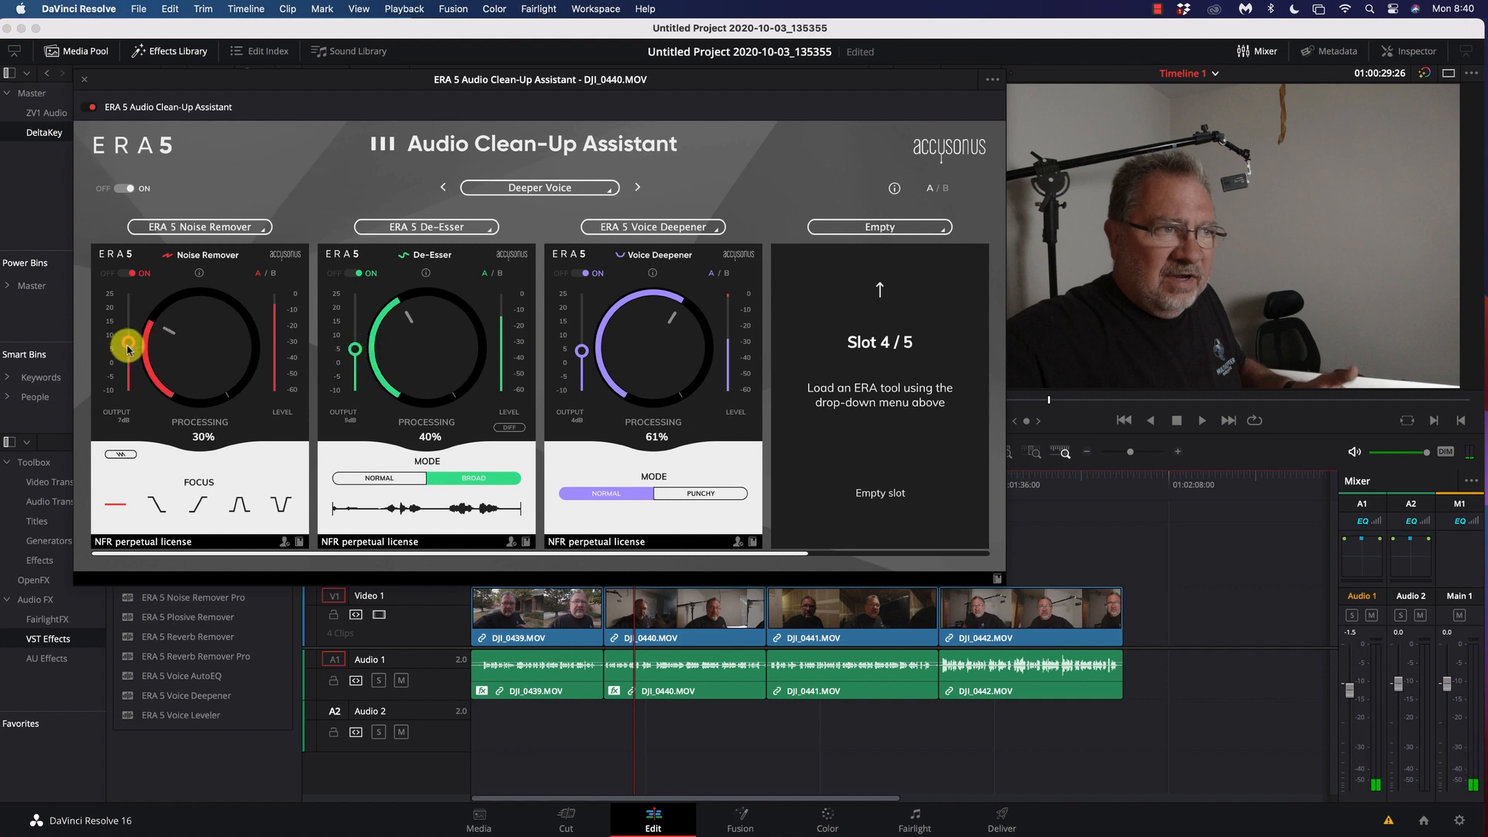
key(space)
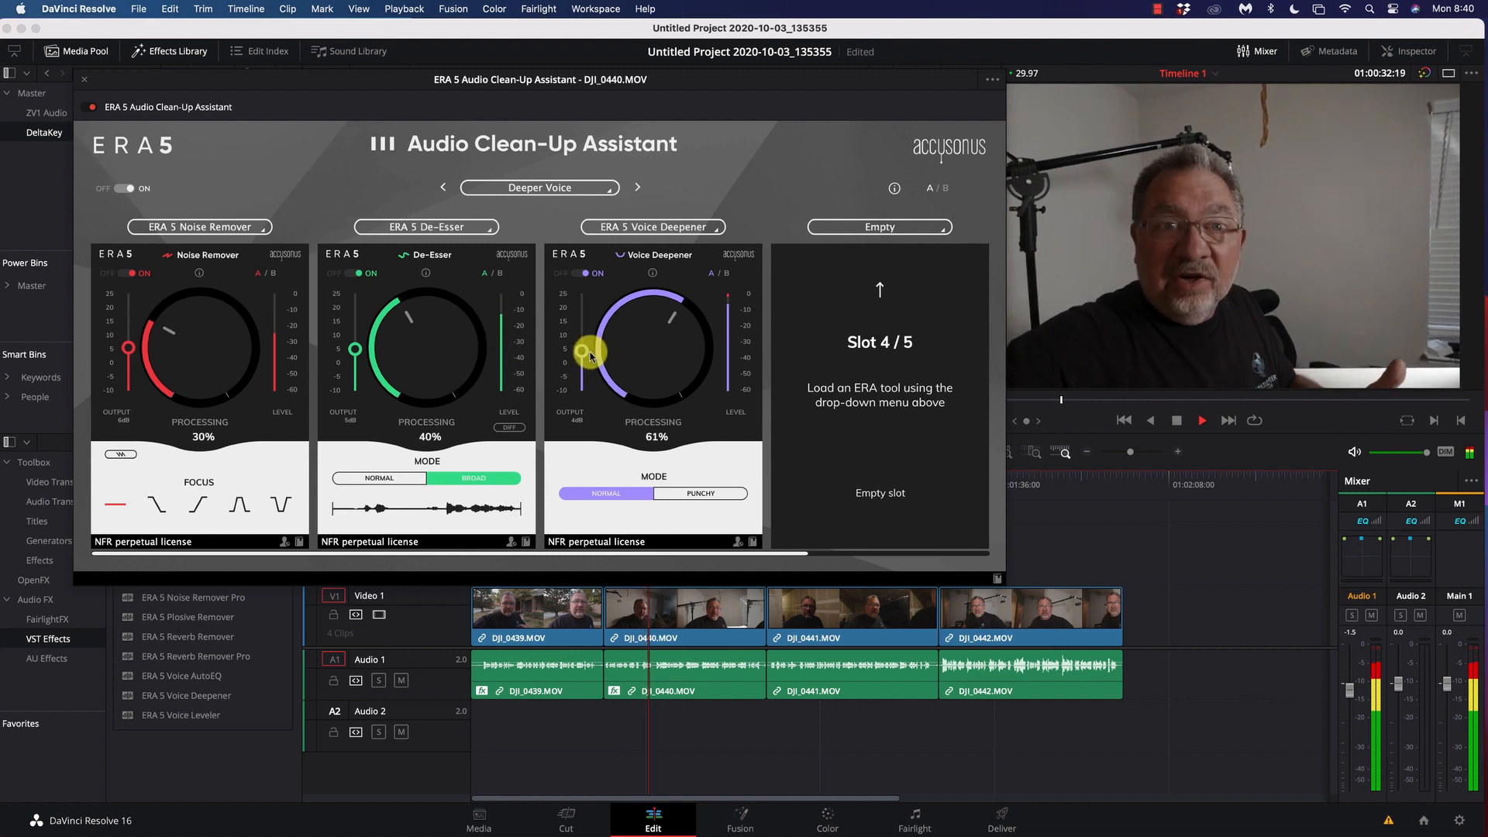
drag(581, 349, 581, 388)
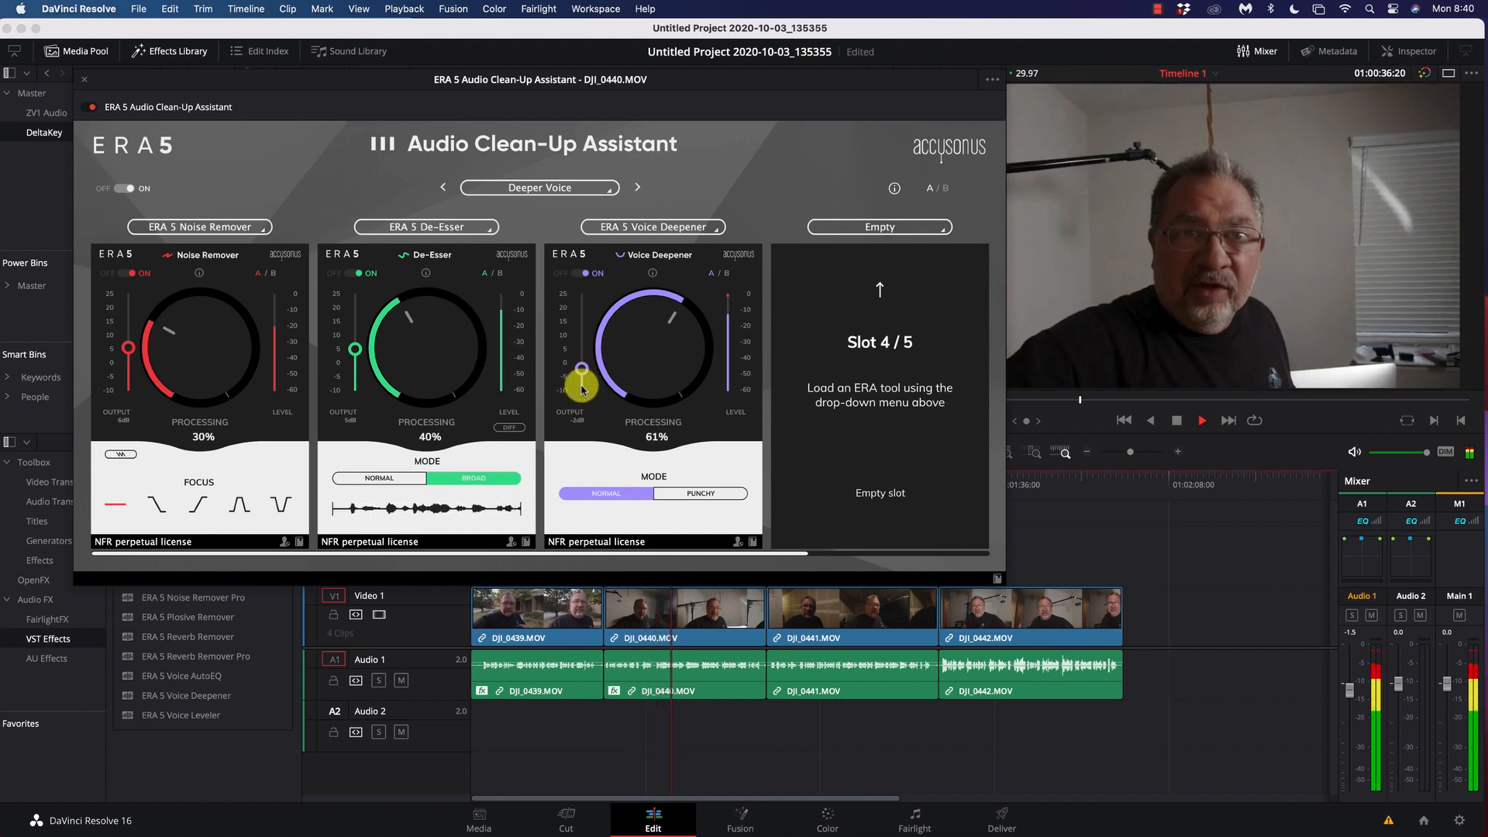
drag(358, 355, 353, 391)
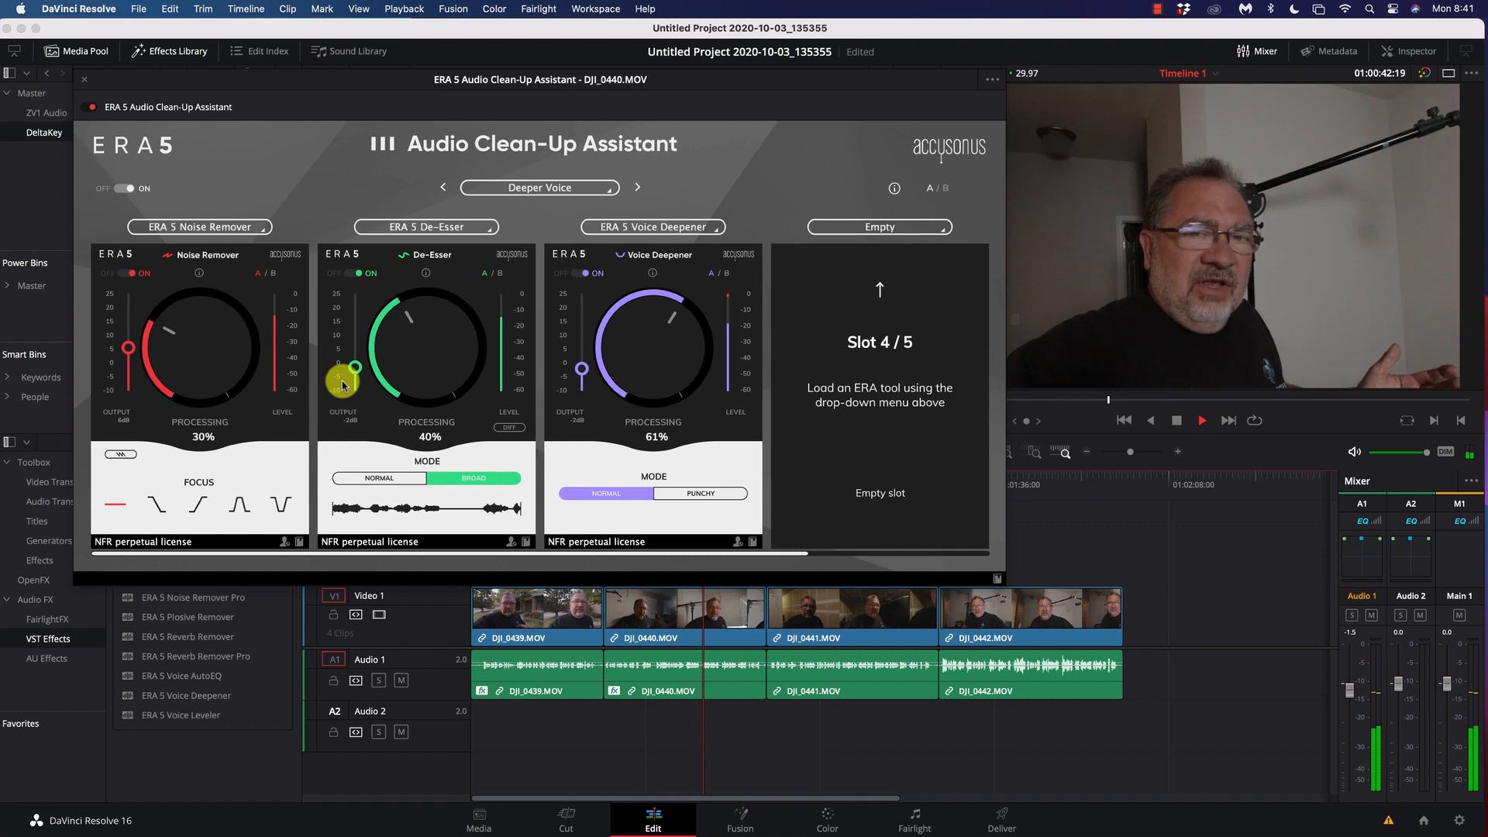
key(space)
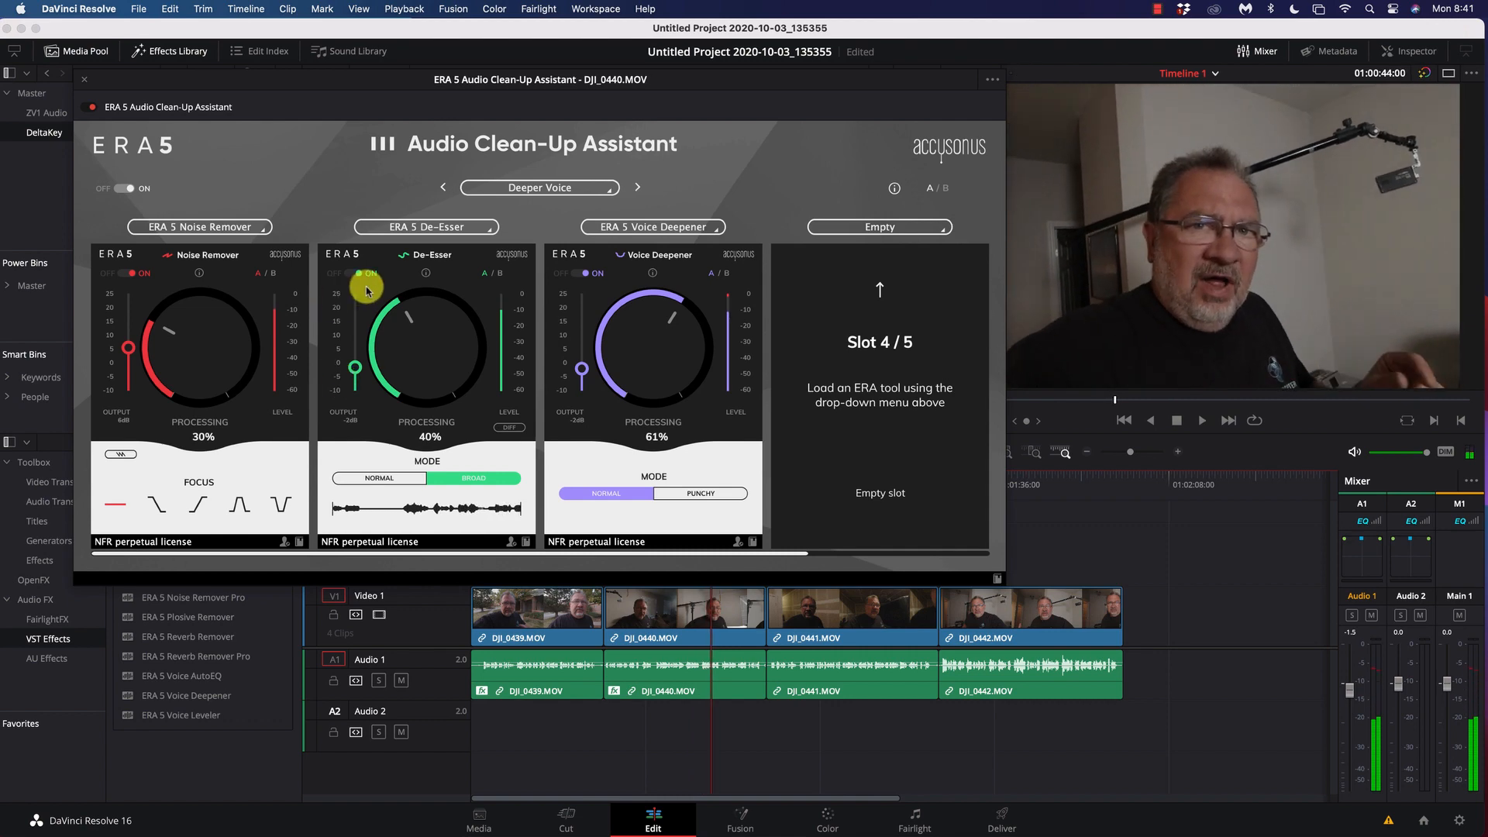
Step: Replay DJI_0440.MOV from its start, toggling the Clean-Up Assistant's bypass to compare the processed and unprocessed audio
drag(603, 80, 1238, 370)
click(604, 477)
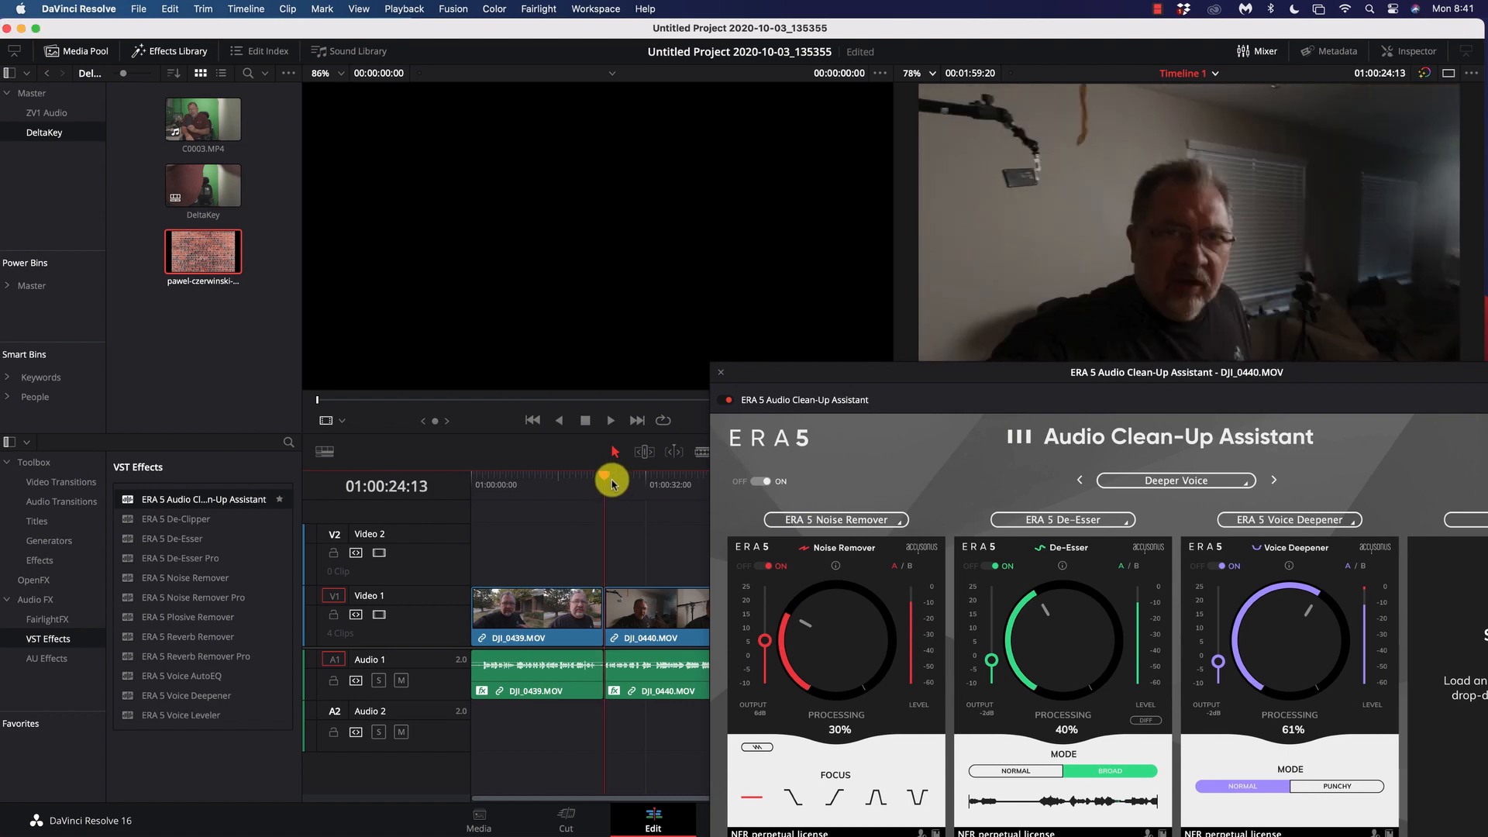
drag(856, 381, 212, 80)
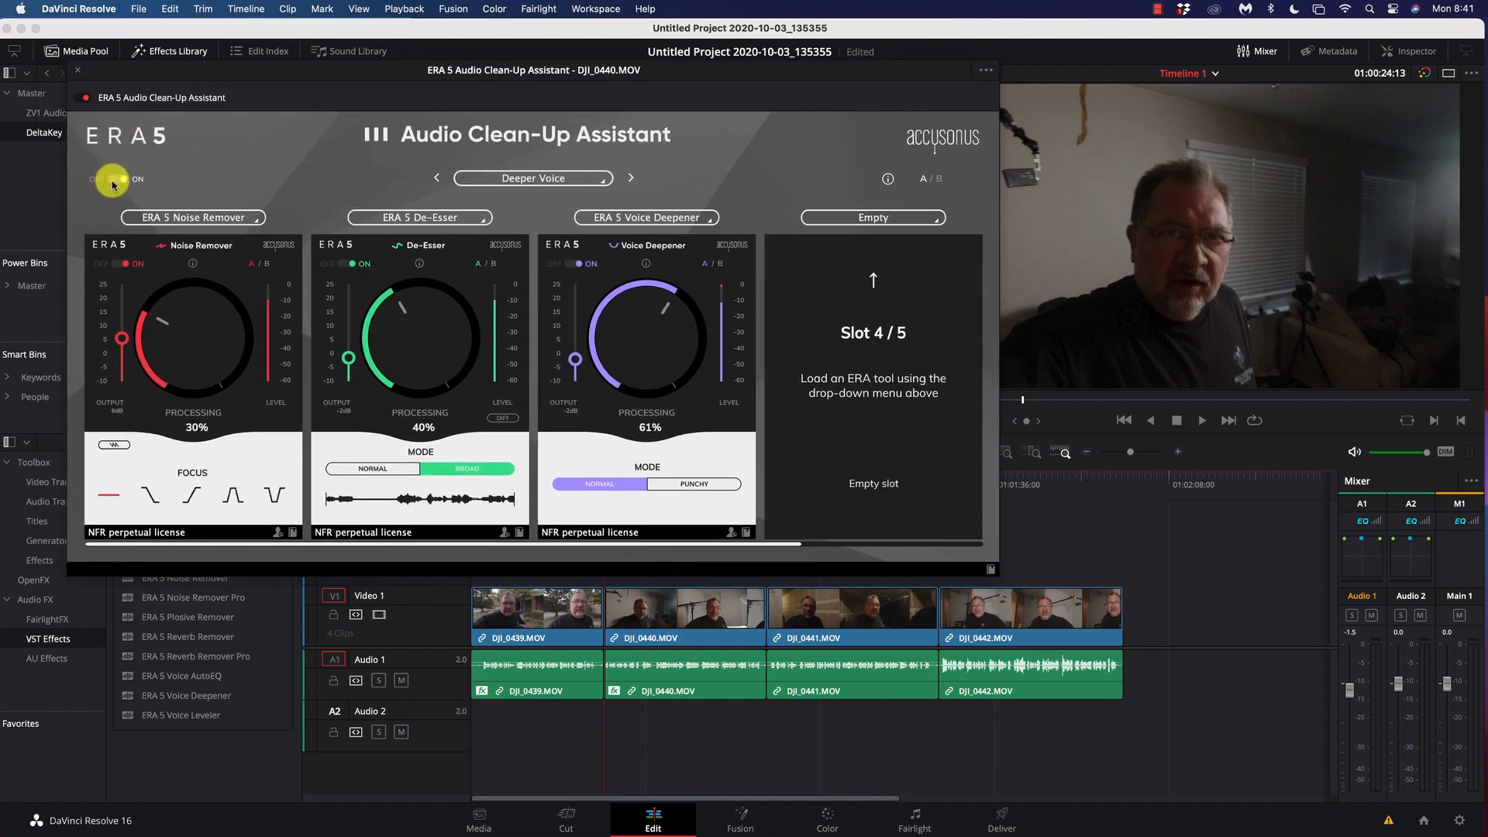
key(space)
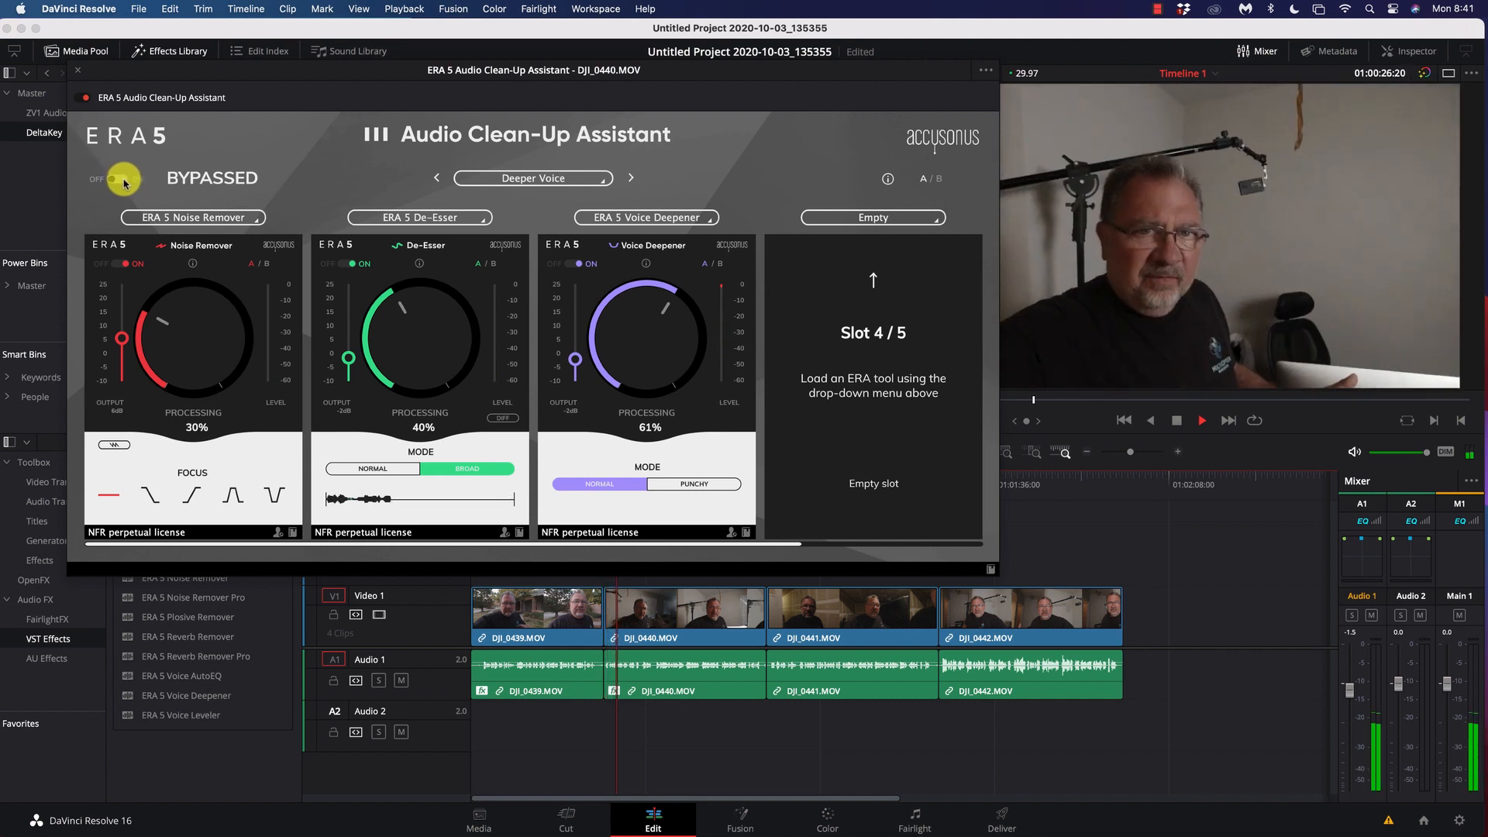
click(124, 181)
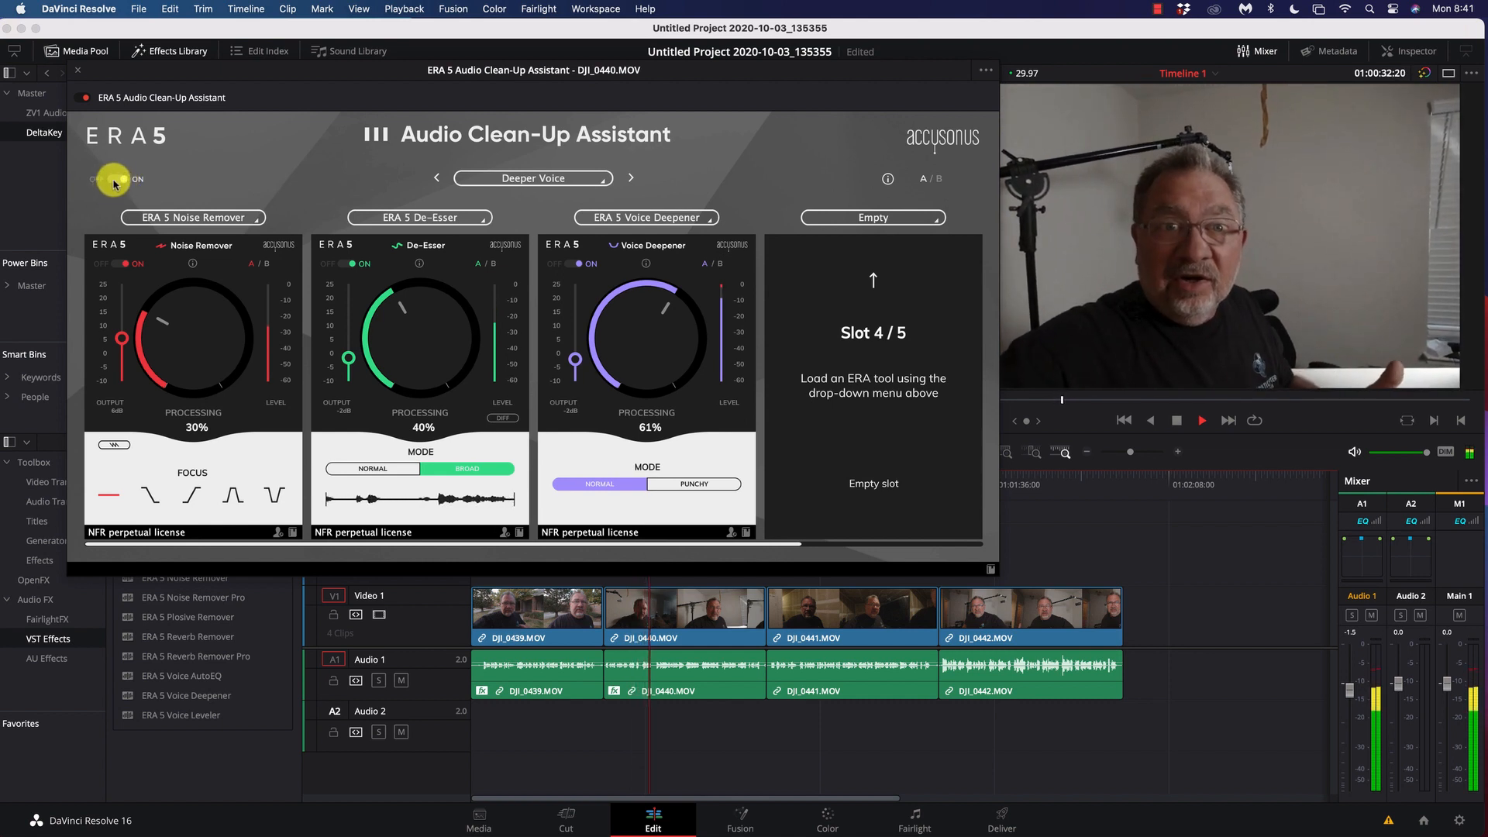
click(118, 182)
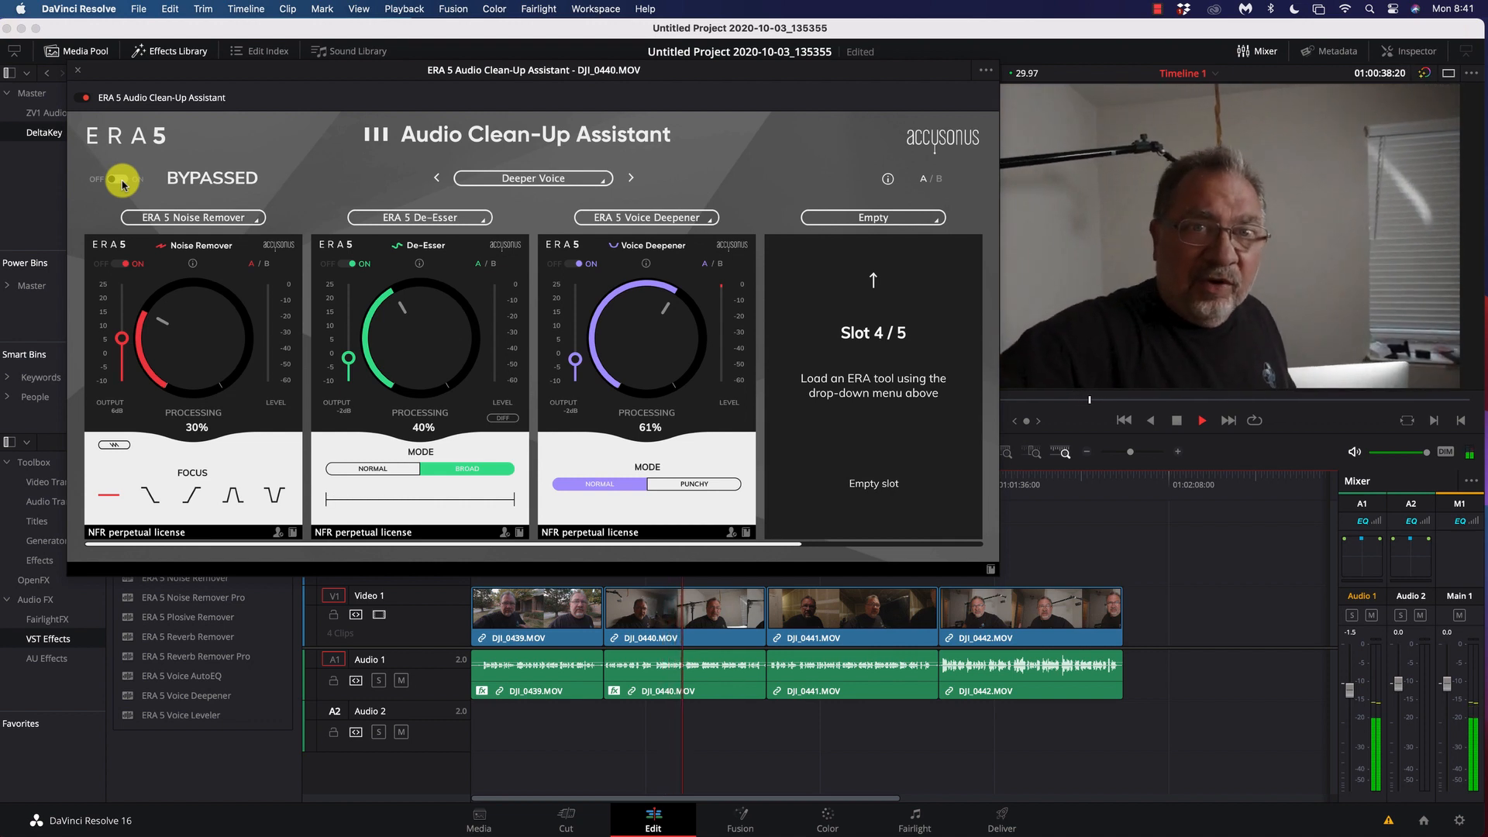
click(122, 181)
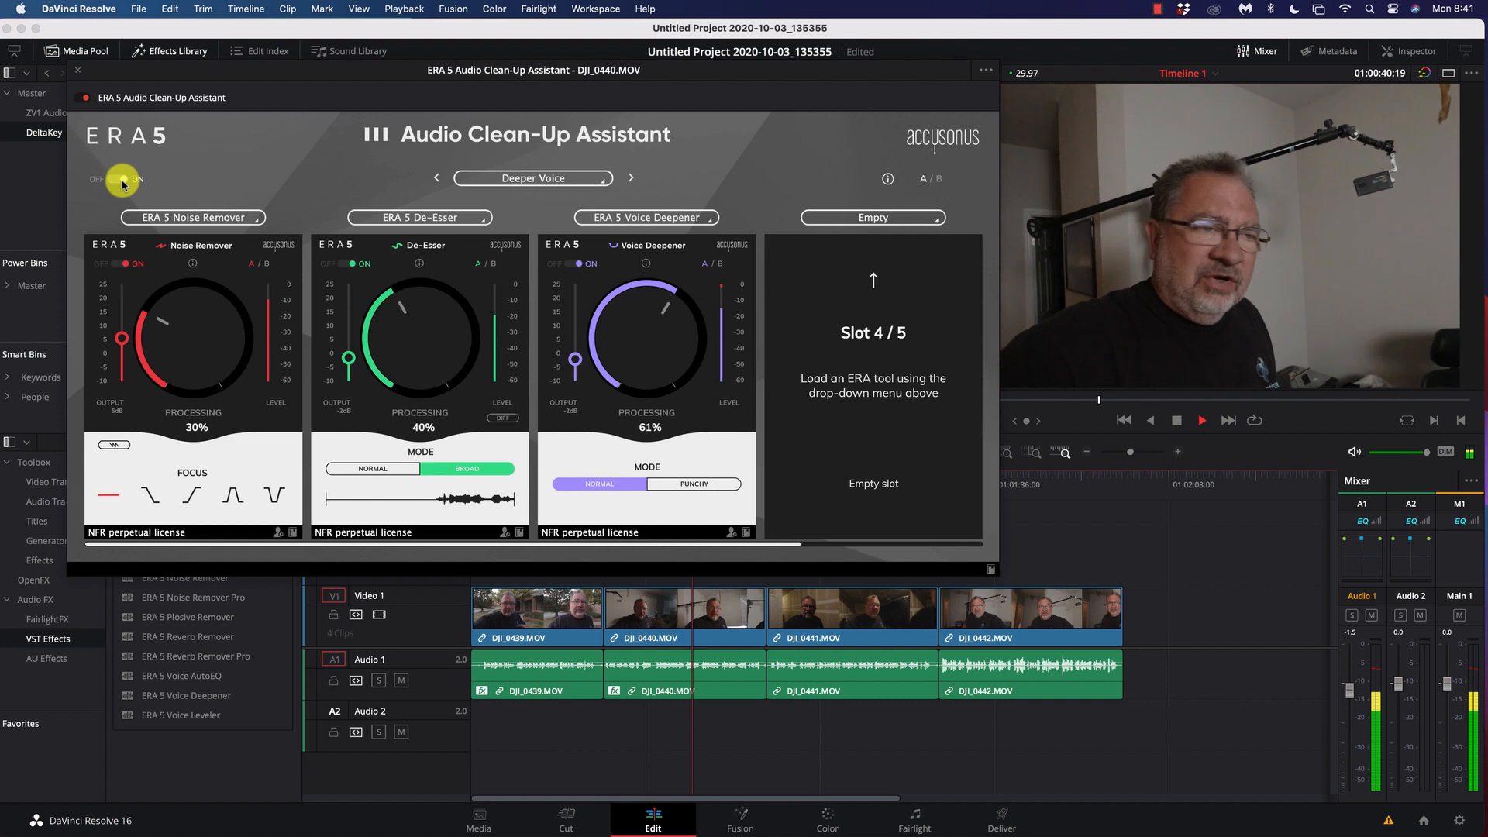
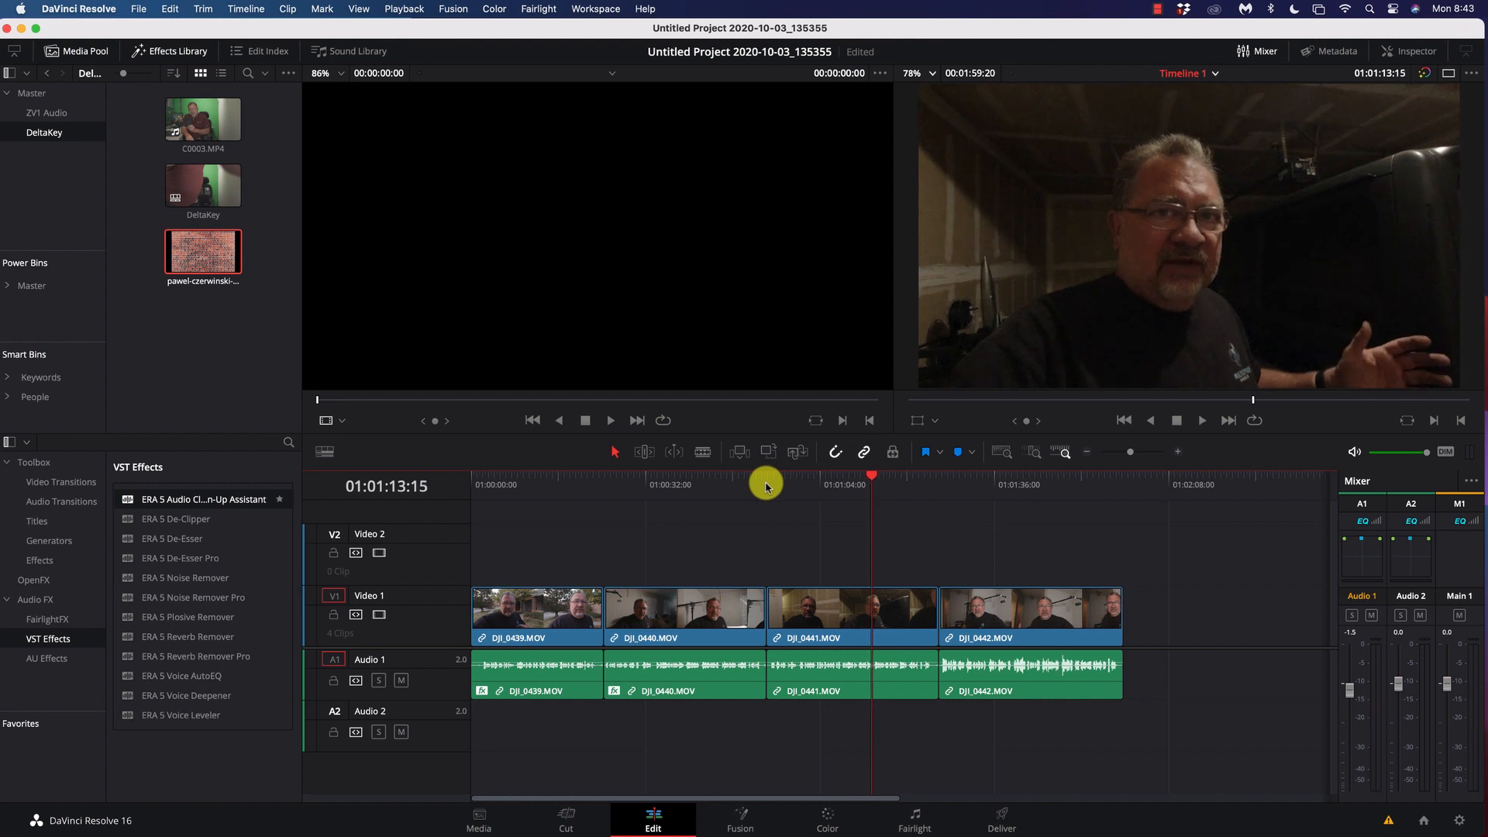
Step: Place the playhead at the start of DJI_0441.MOV, apply ERA 5 Reverb Remover Pro to its audio and move the plugin window clear of the clips
scroll(766, 485, right, 3)
right_click(749, 487)
click(745, 486)
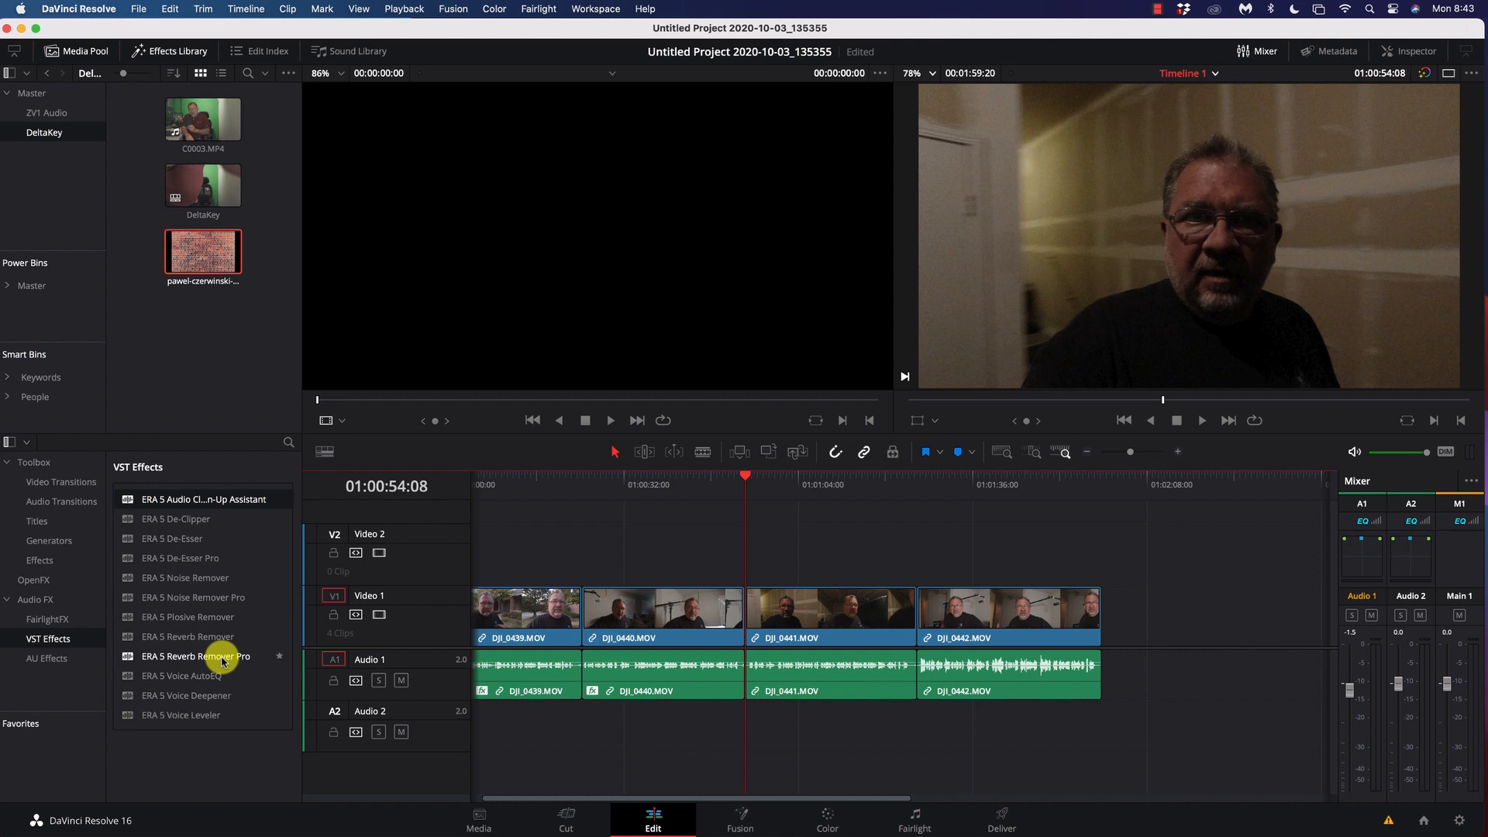
drag(223, 661, 819, 668)
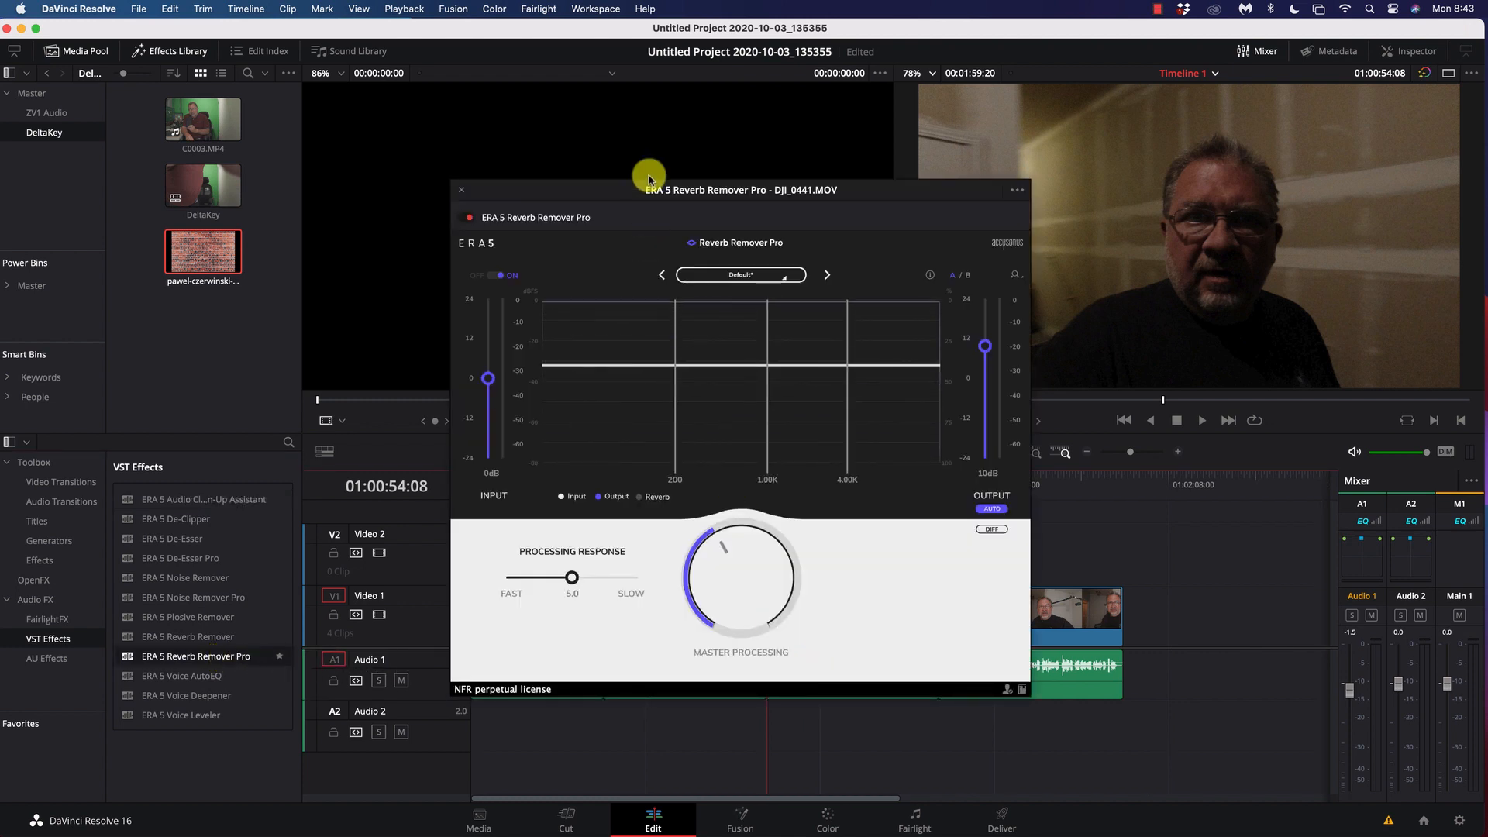
drag(661, 201, 256, 107)
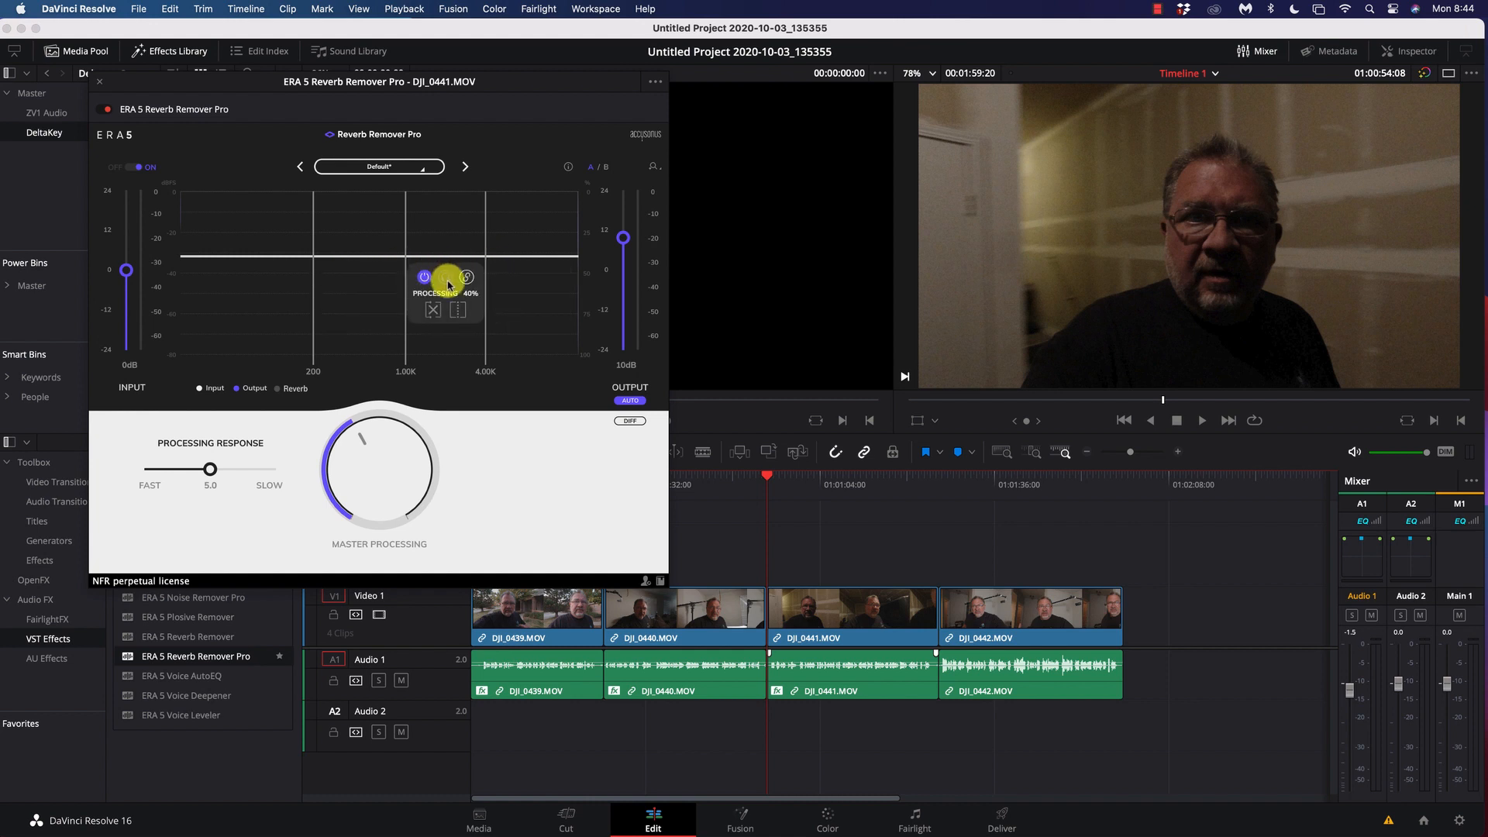
Step: Check the Reverb Remover Pro preset list without changing the preset, and play DJI_0441.MOV while raising the output to about 19 dB
click(389, 168)
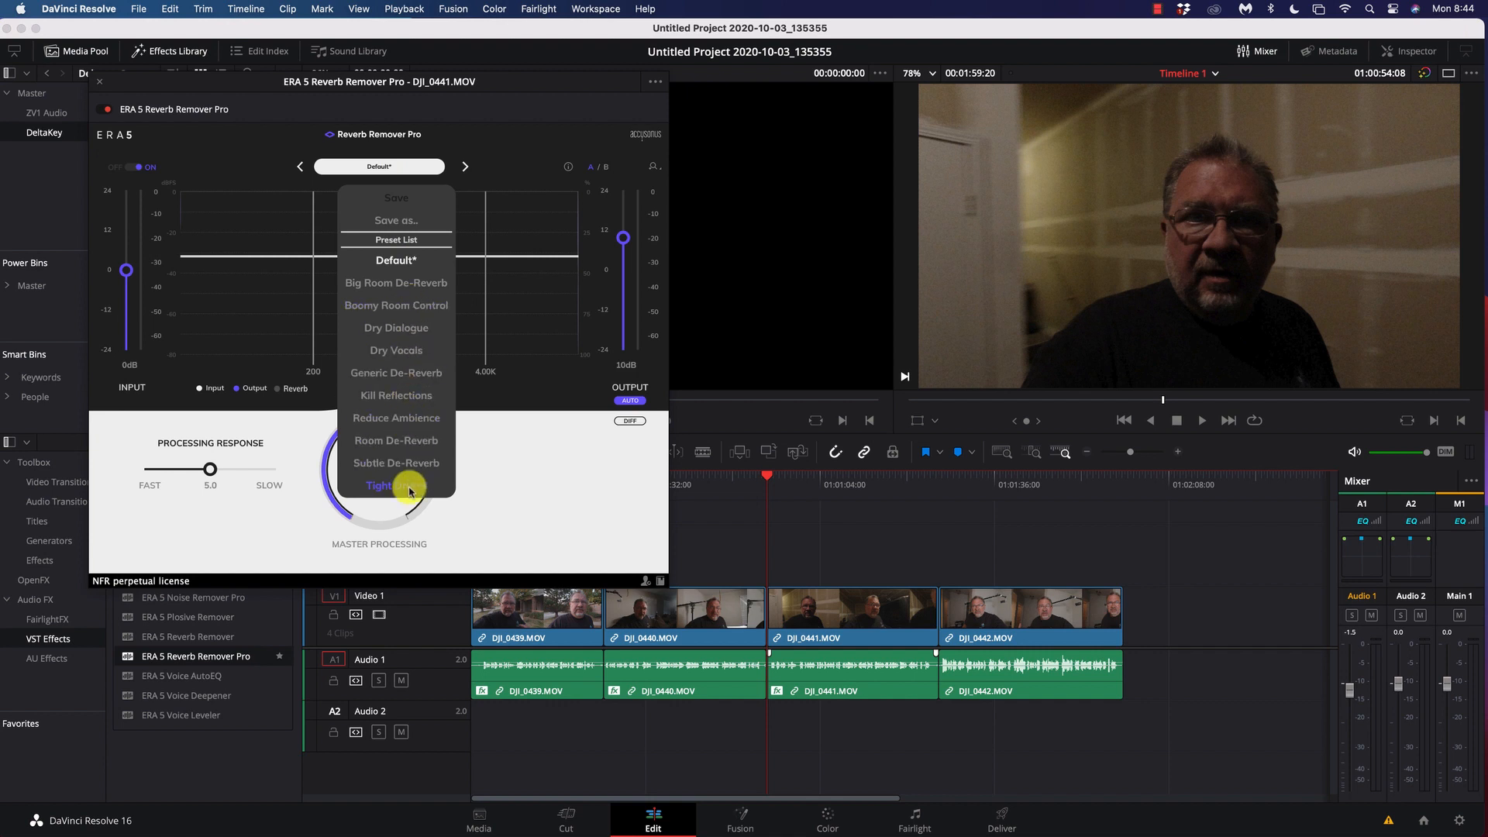
click(501, 469)
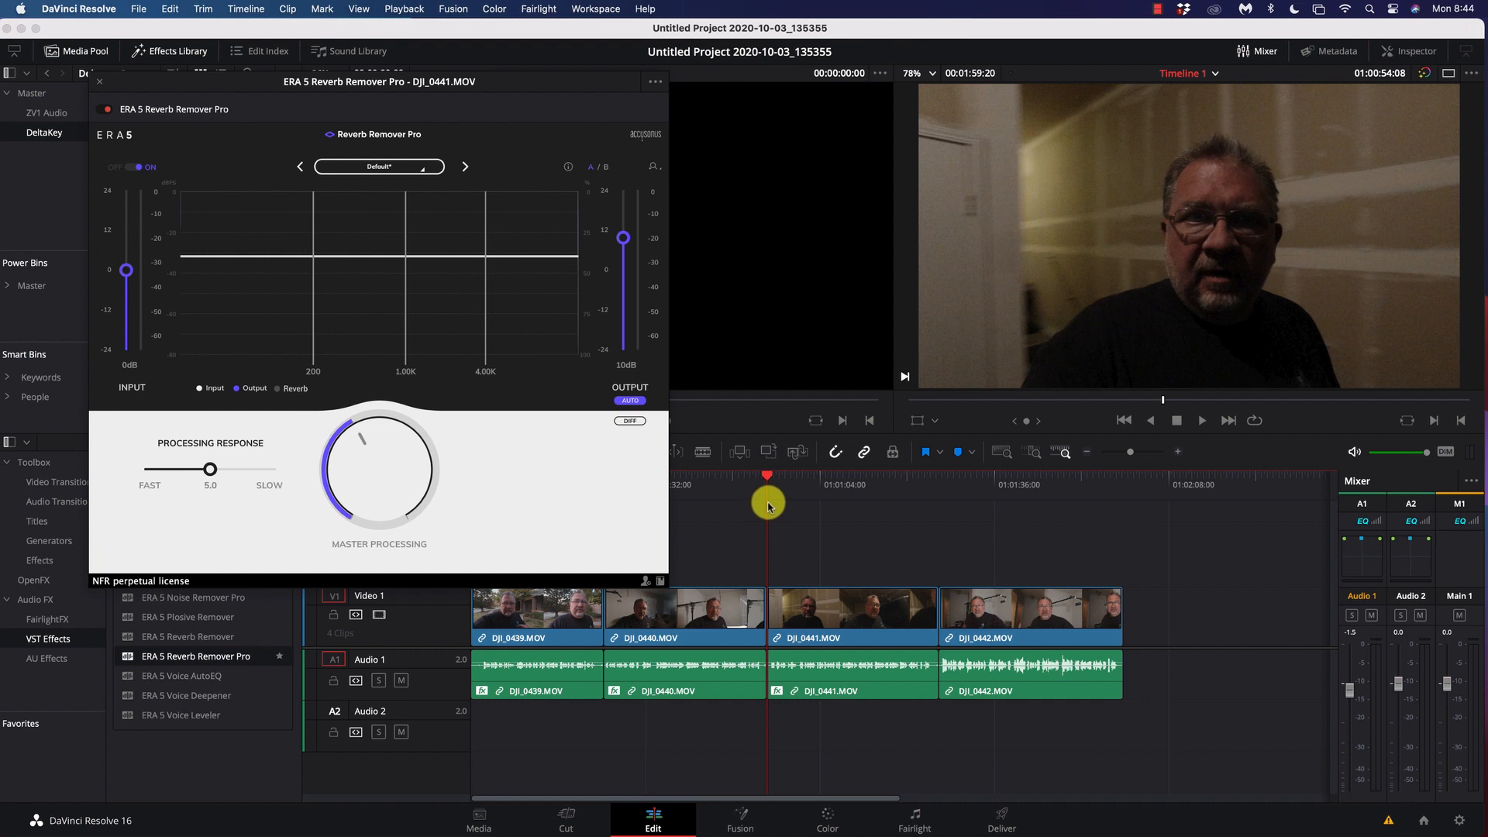
key(space)
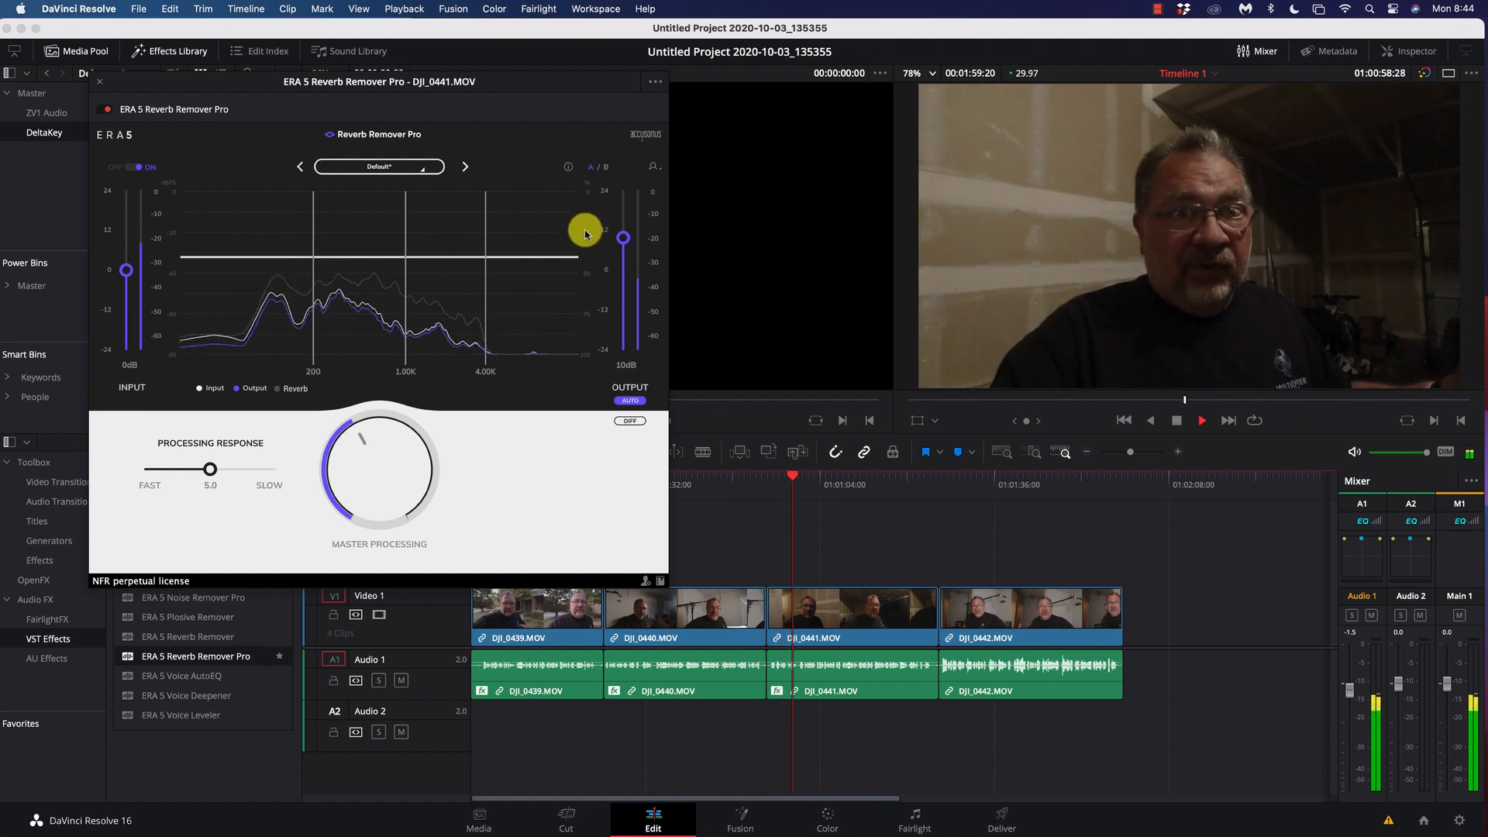
drag(622, 233, 619, 210)
key(space)
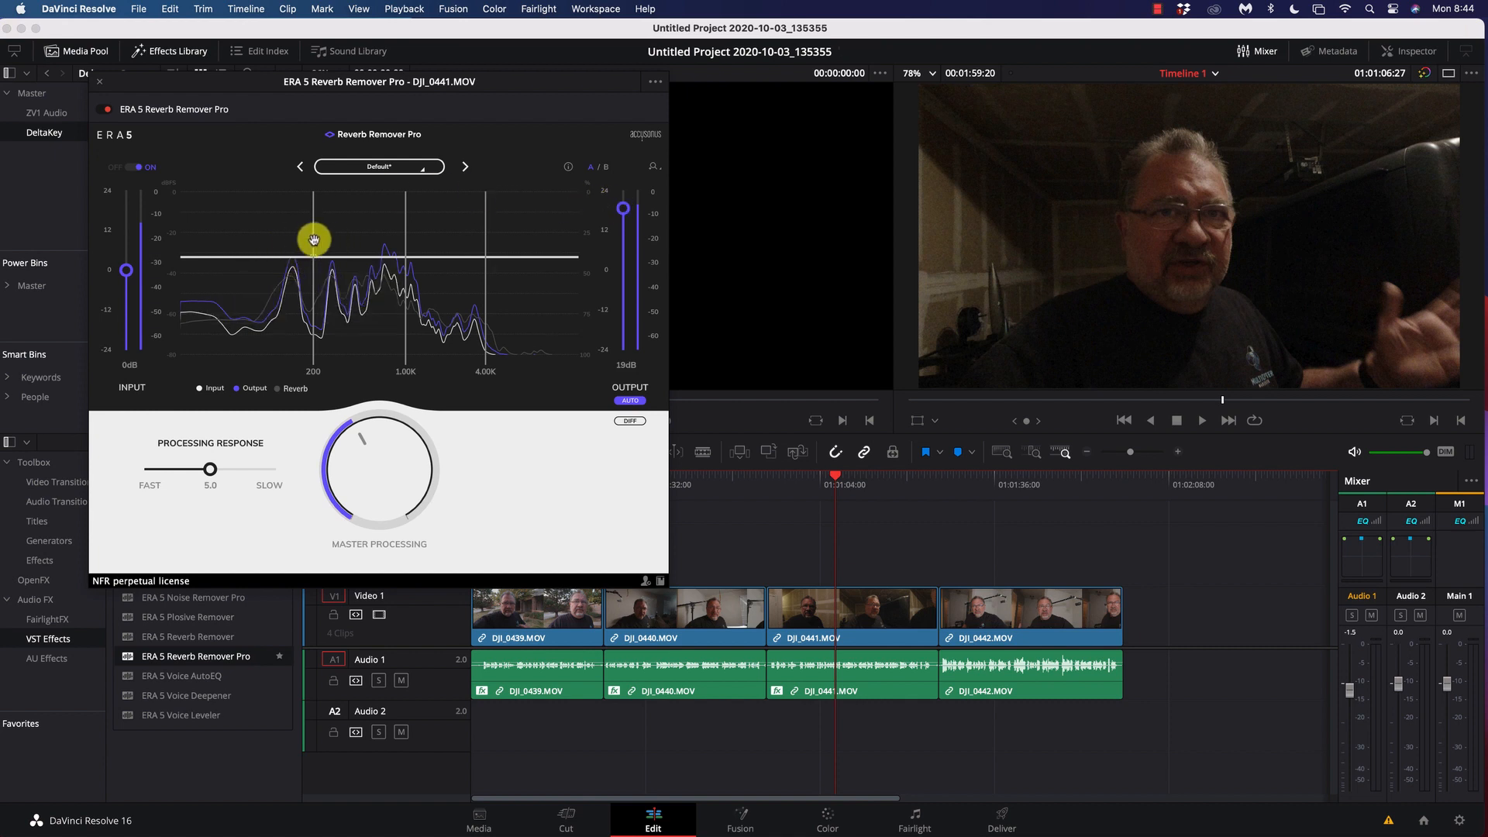
Step: Move the Reverb Remover Pro band boundaries to 103 Hz, 1.87 kHz and 8.28 kHz, and set the 103 Hz–1.87 kHz band's processing to 58%
mouse_move(313, 236)
drag(313, 236, 280, 236)
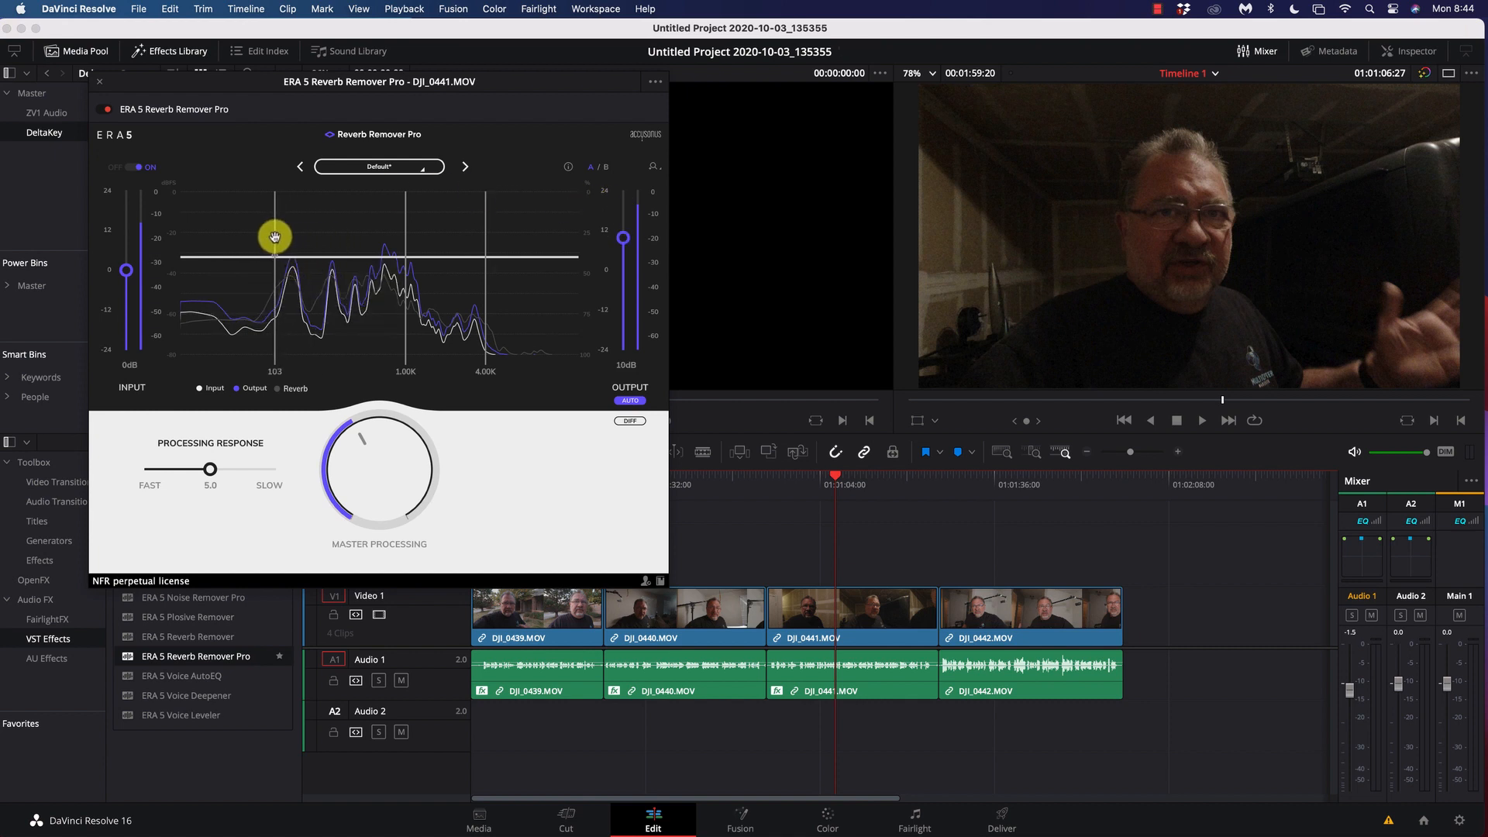
mouse_move(404, 232)
drag(406, 232, 527, 234)
mouse_move(357, 258)
drag(357, 258, 355, 286)
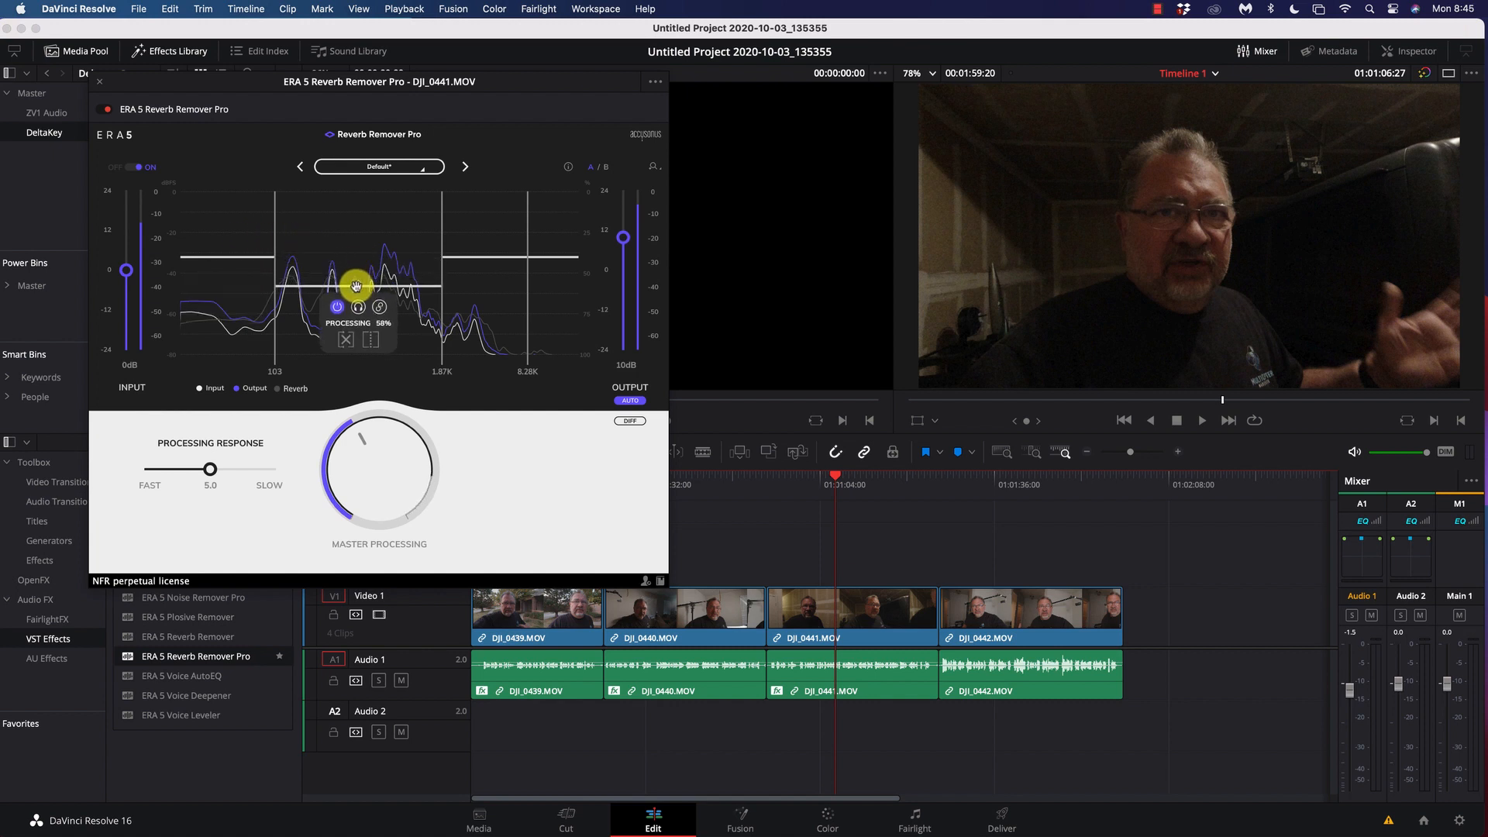
Step: Increase the 103 Hz–1.87 kHz band's reverb processing and raise the output to about 19 dB during playback, replaying DJI_0441.MOV from its start
click(772, 482)
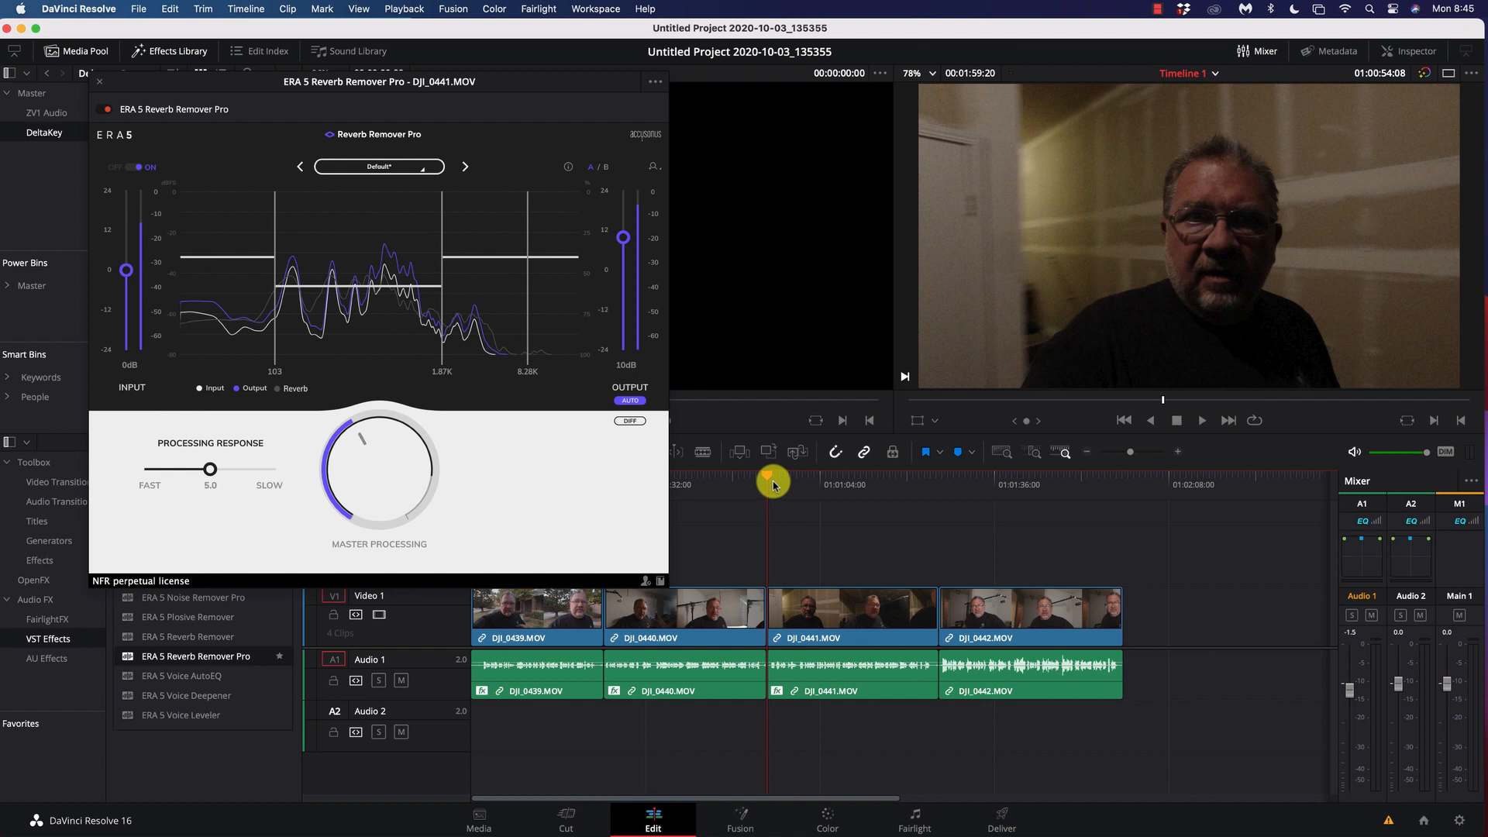
key(space)
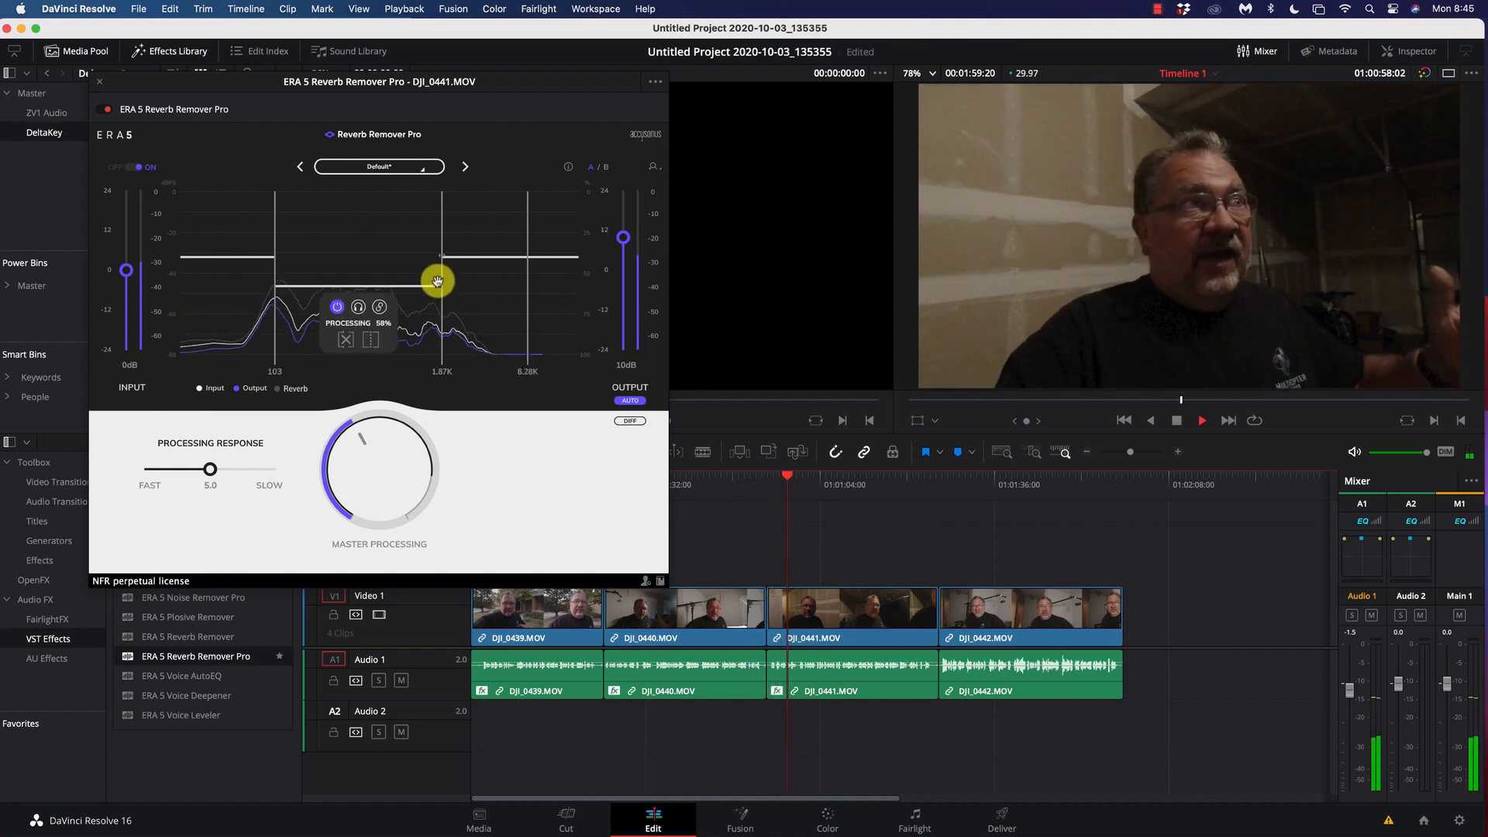
drag(623, 236, 624, 208)
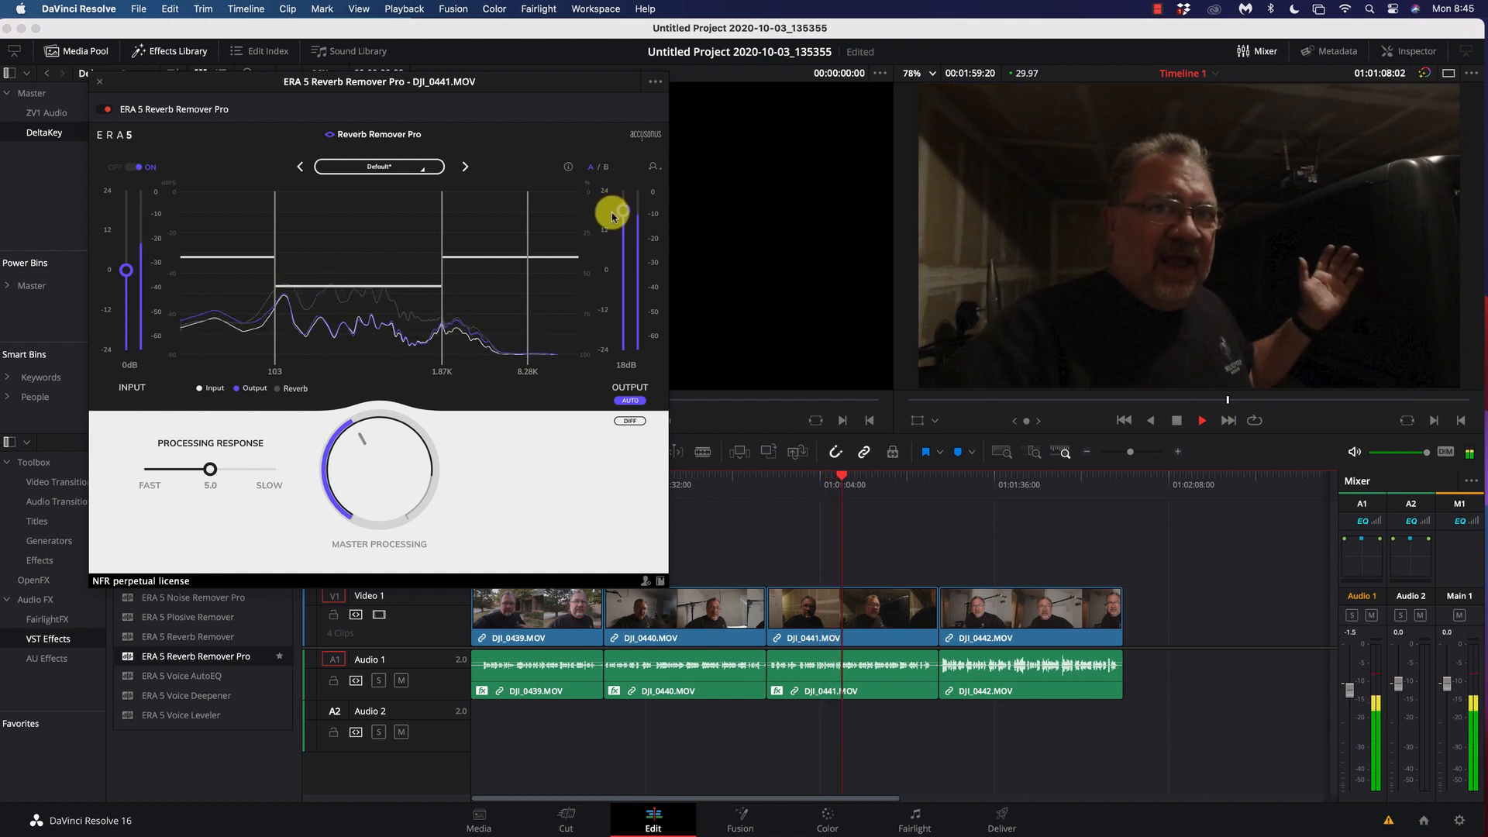
mouse_move(397, 286)
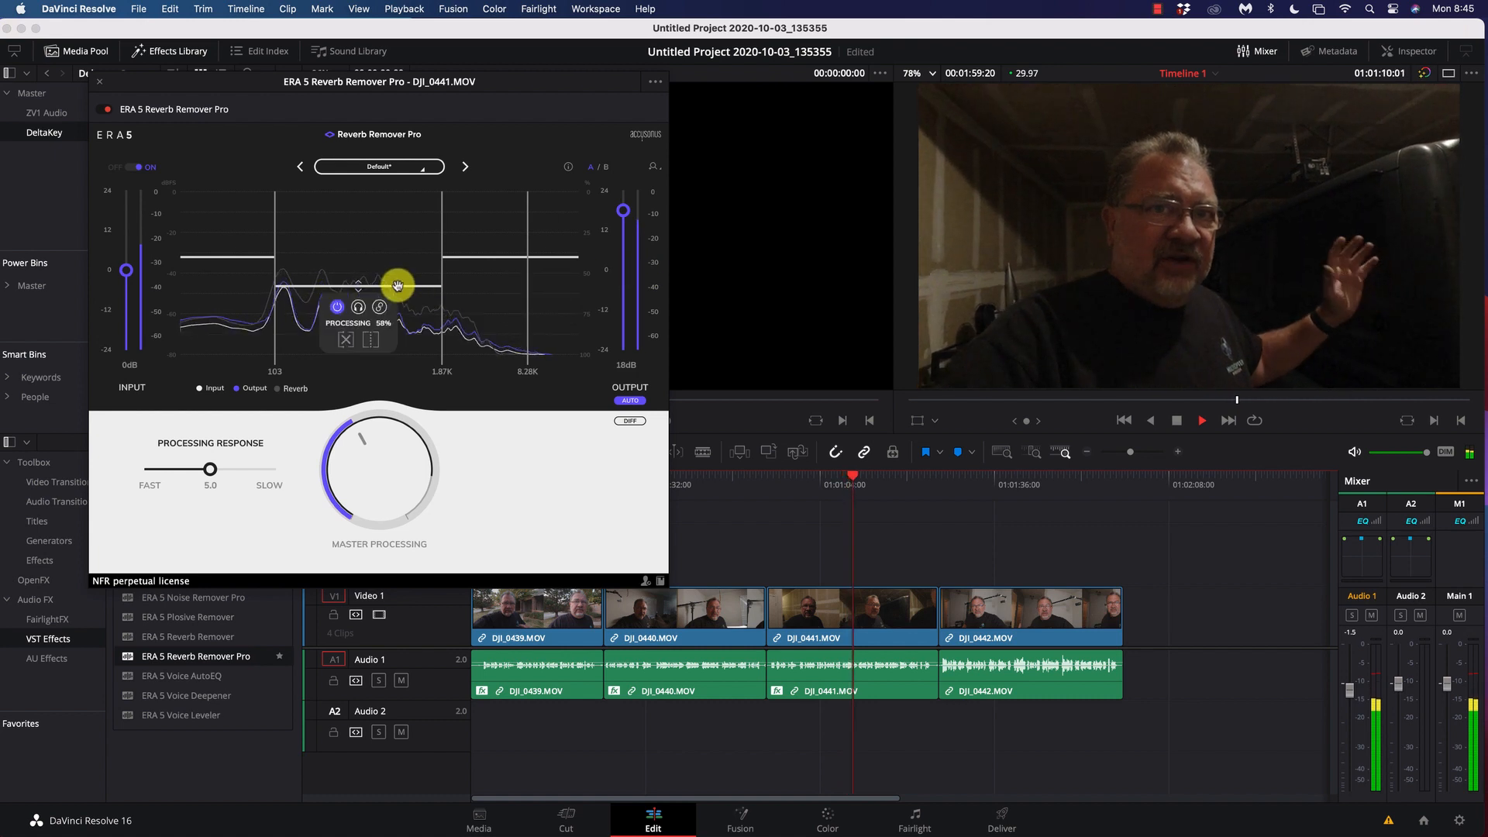
drag(398, 310, 399, 319)
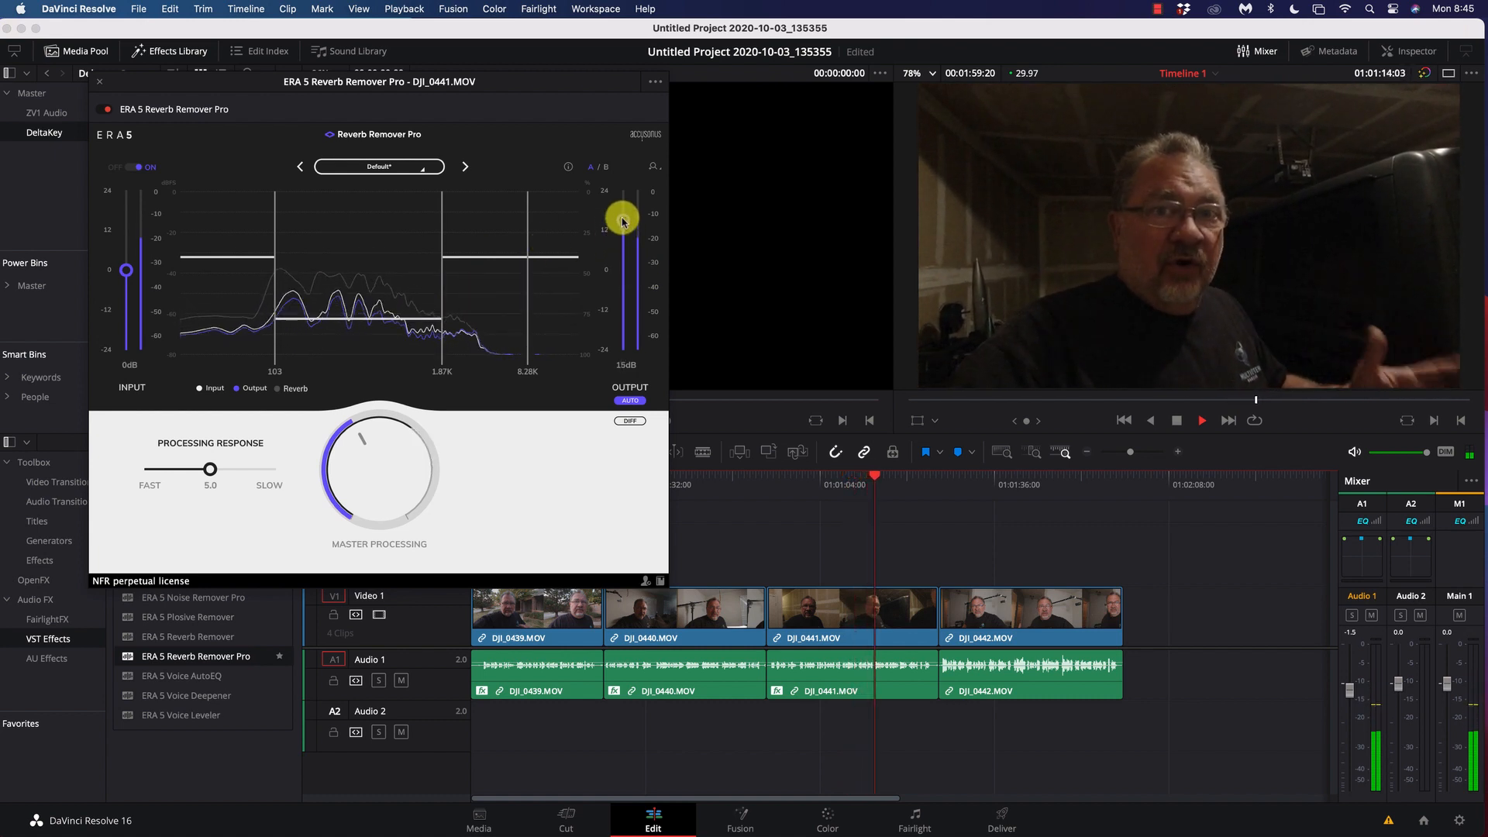
drag(622, 209, 622, 207)
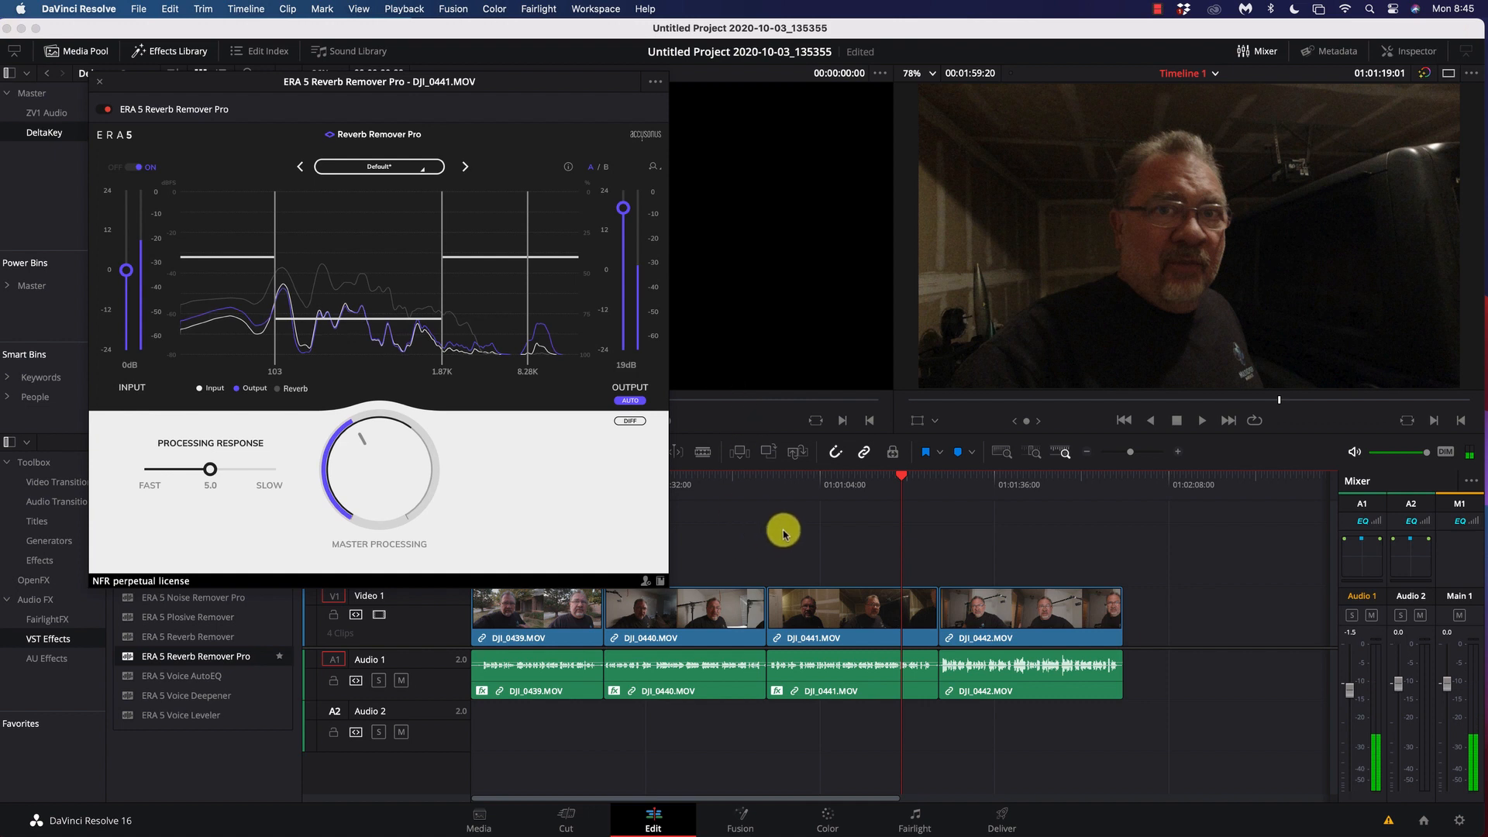
click(769, 485)
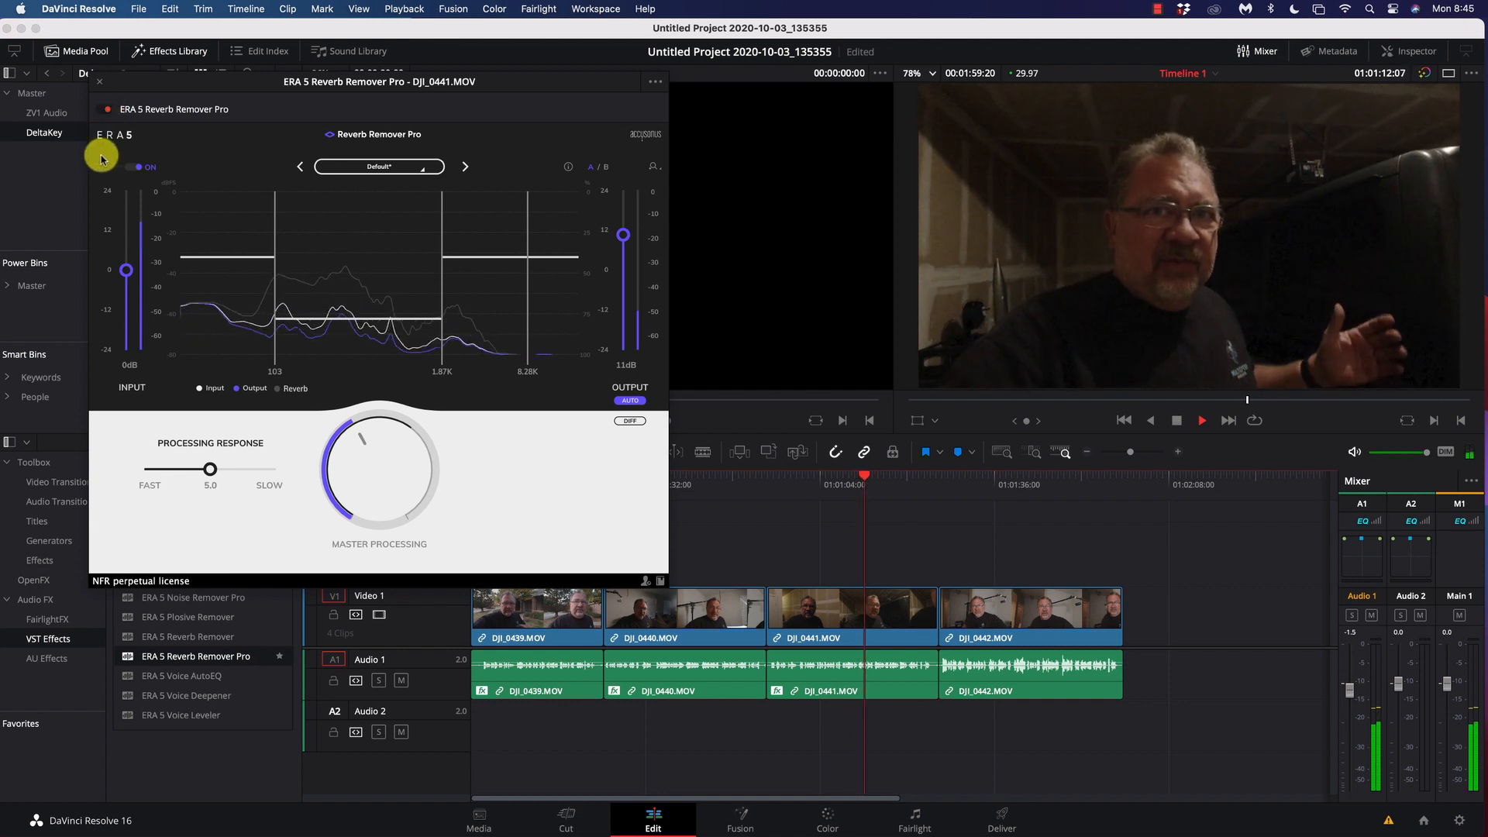
key(space)
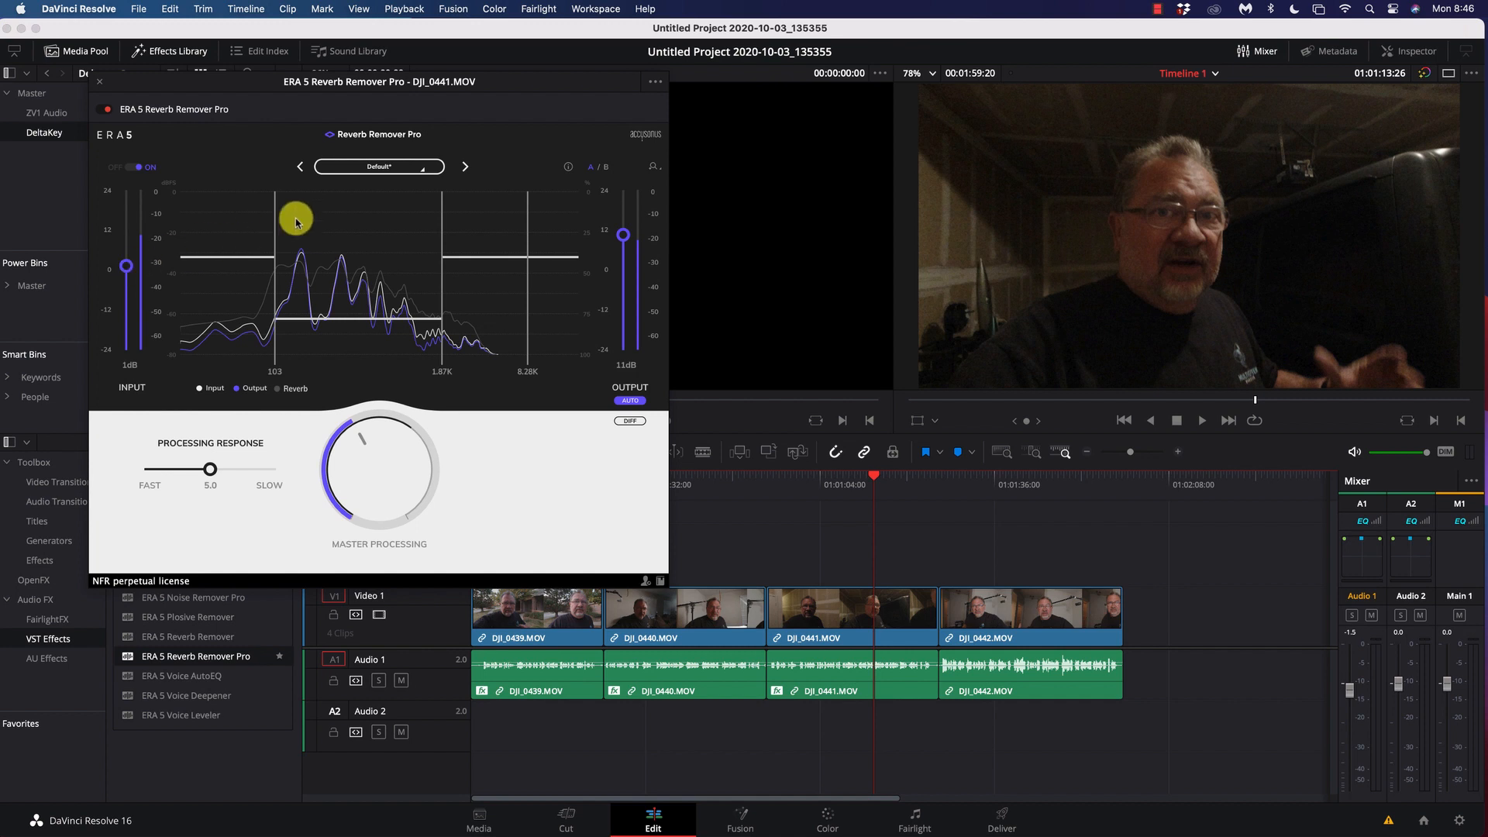
Step: Close the Reverb Remover Pro window and play DJI_0442.MOV from its start to hear its unprocessed audio
click(99, 83)
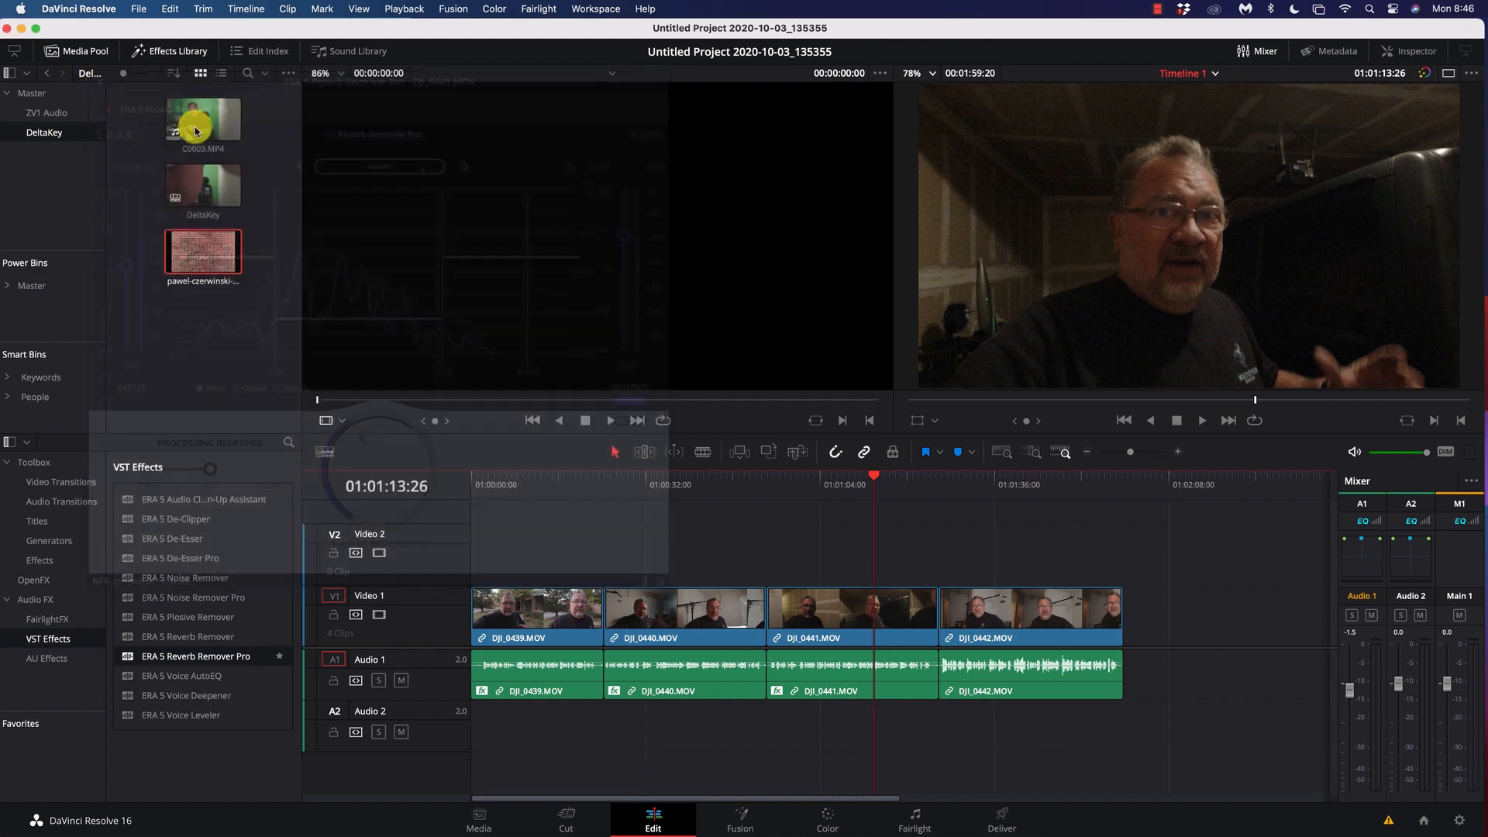
click(940, 484)
key(space)
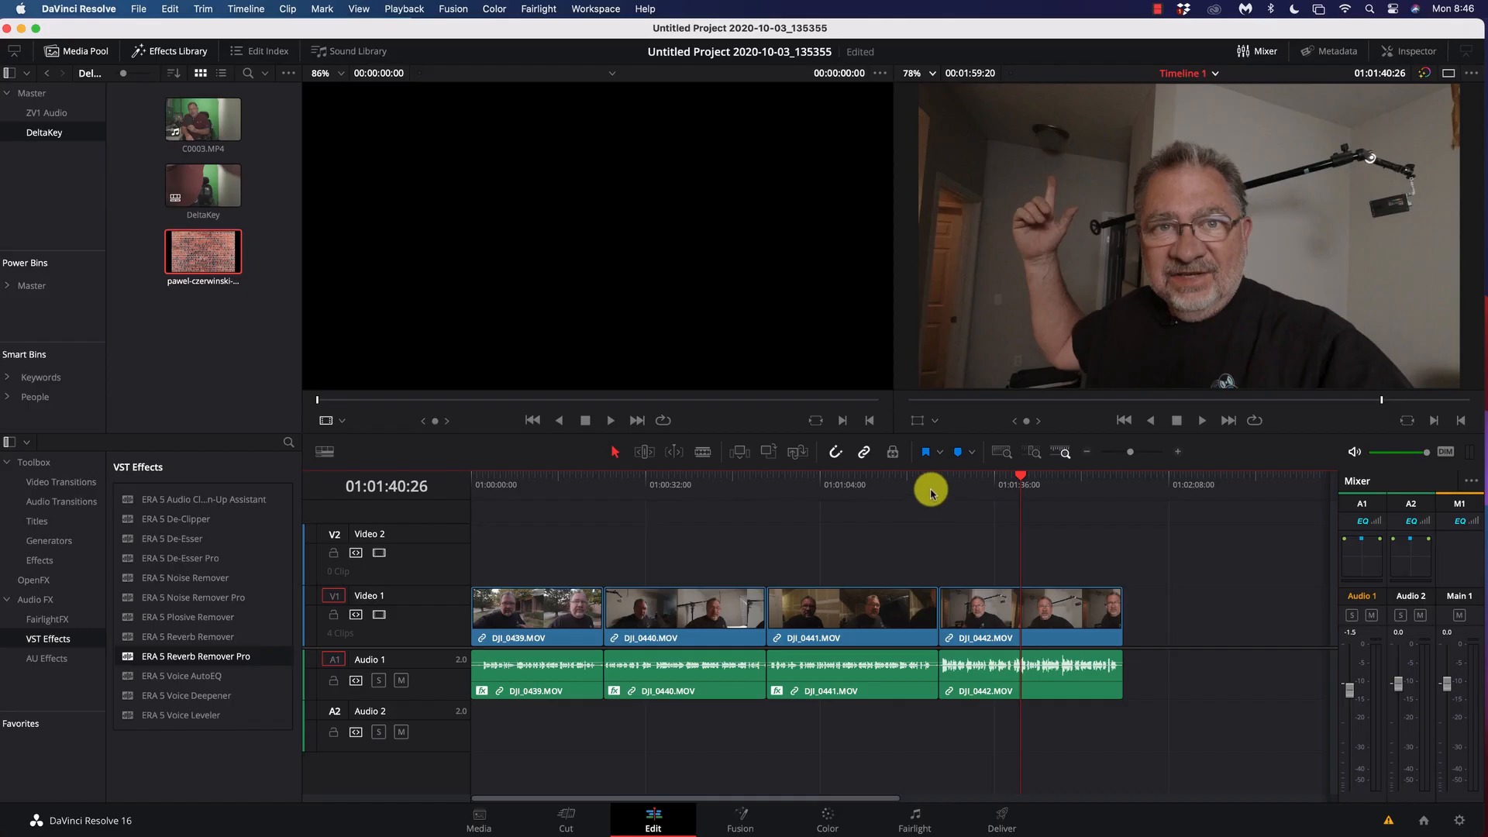
Step: Apply ERA 5 Voice AutoEQ to DJI_0442.MOV, play from the clip's start so it analyses the voice, and move its window clear of the clips
click(935, 485)
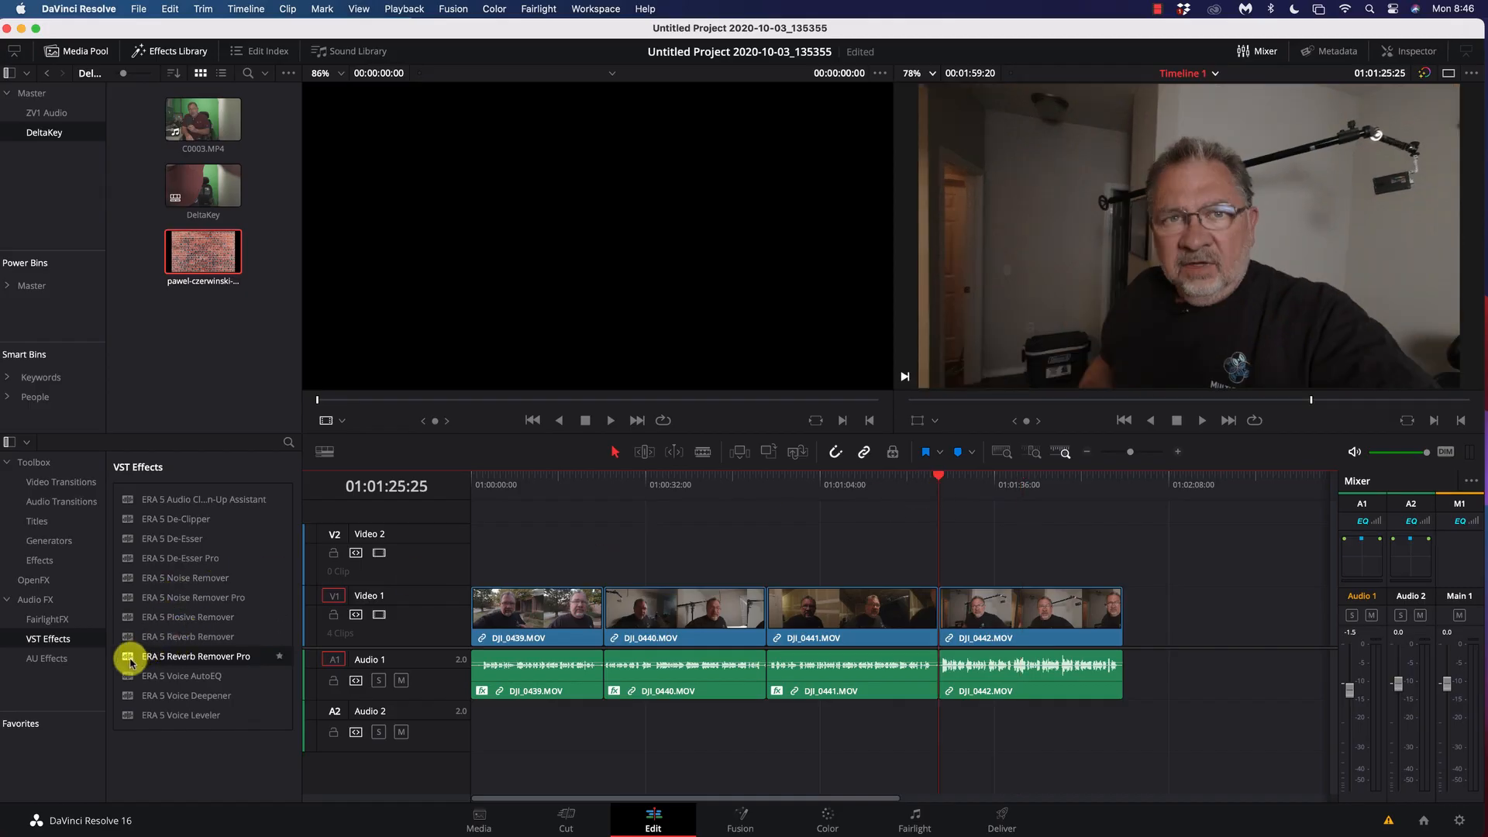
drag(134, 680, 973, 667)
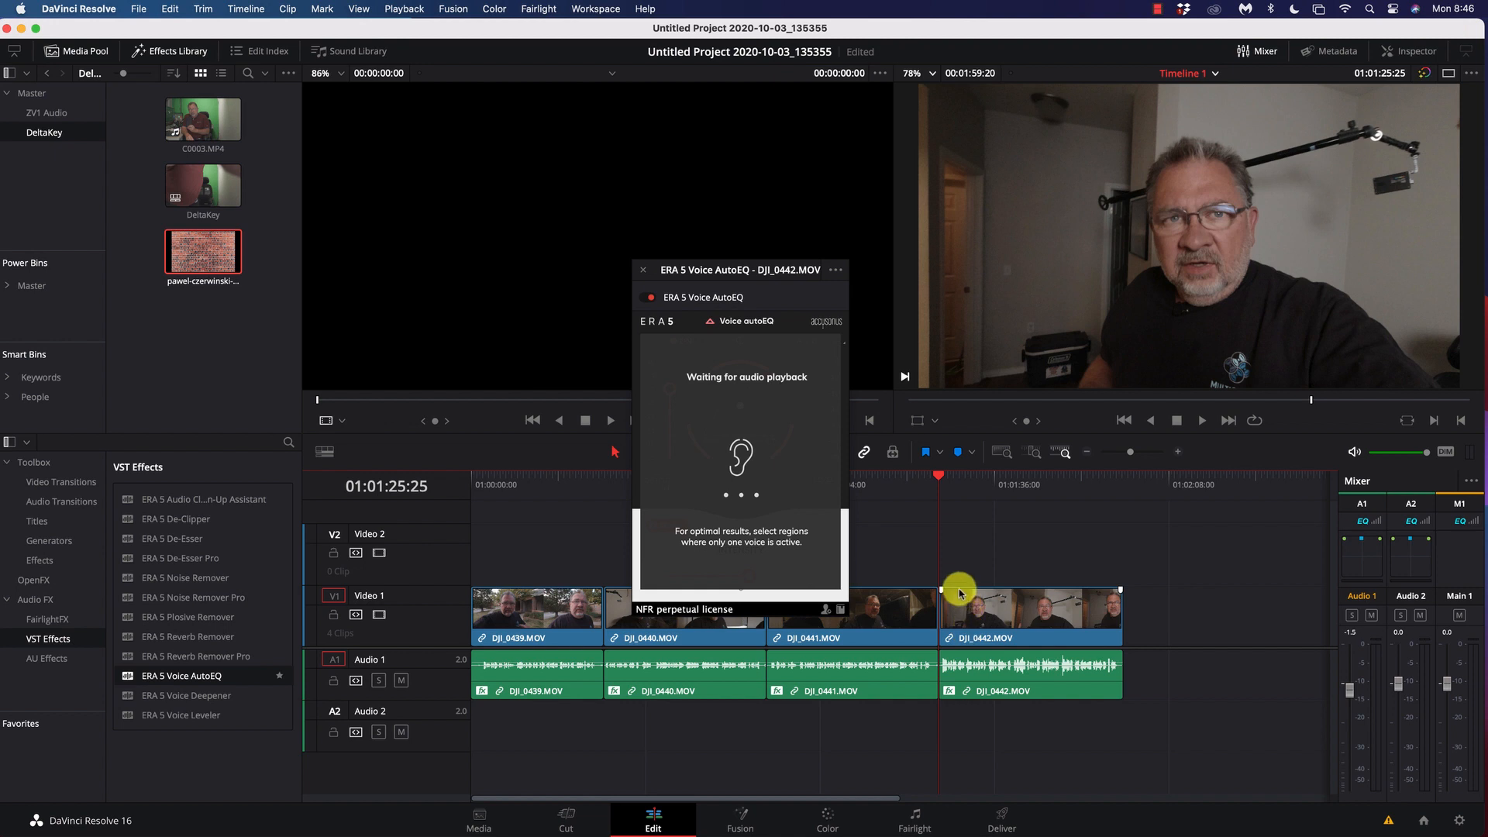
key(space)
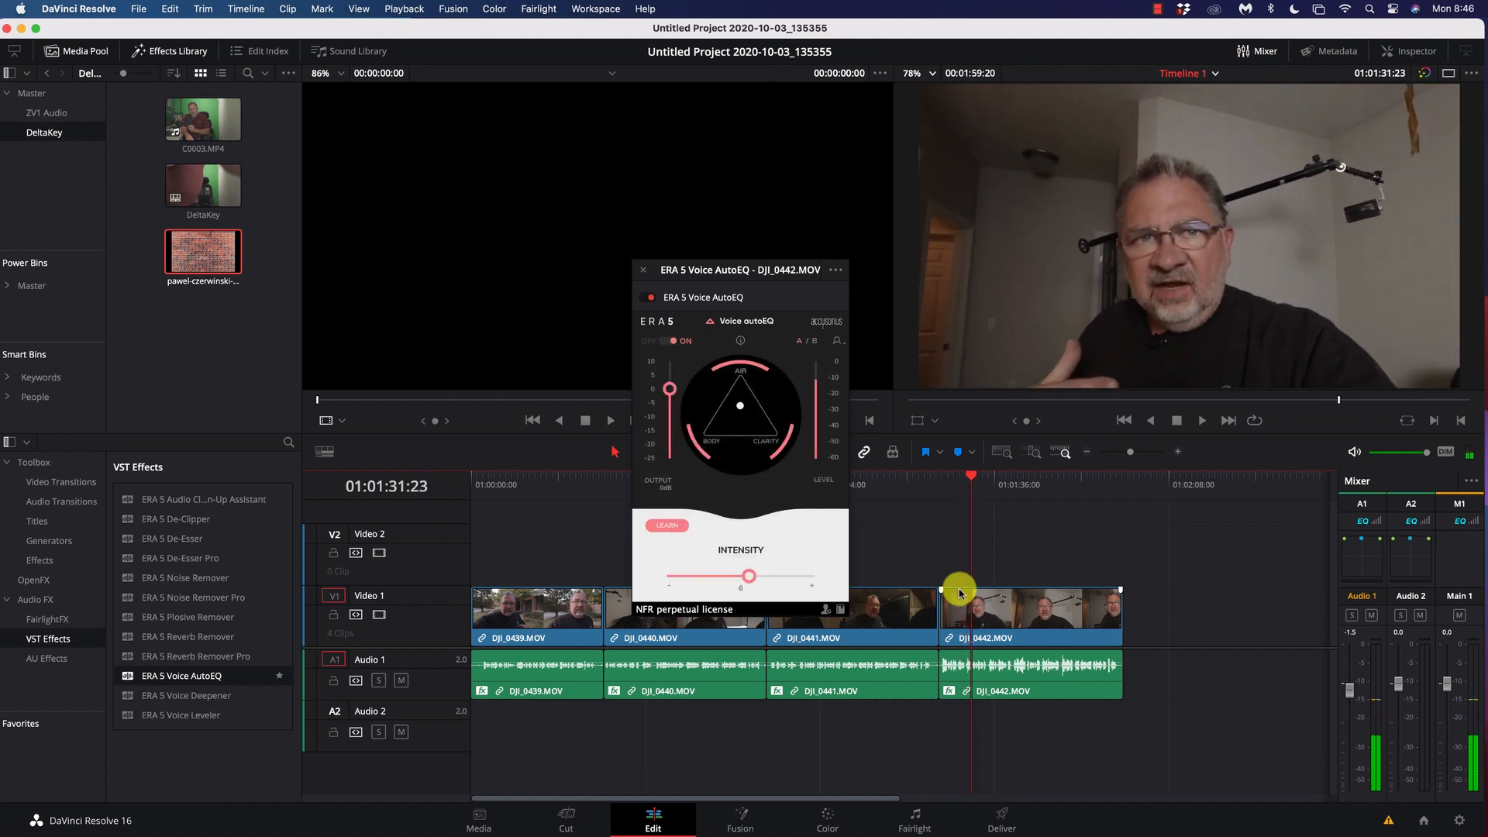
drag(703, 273, 427, 180)
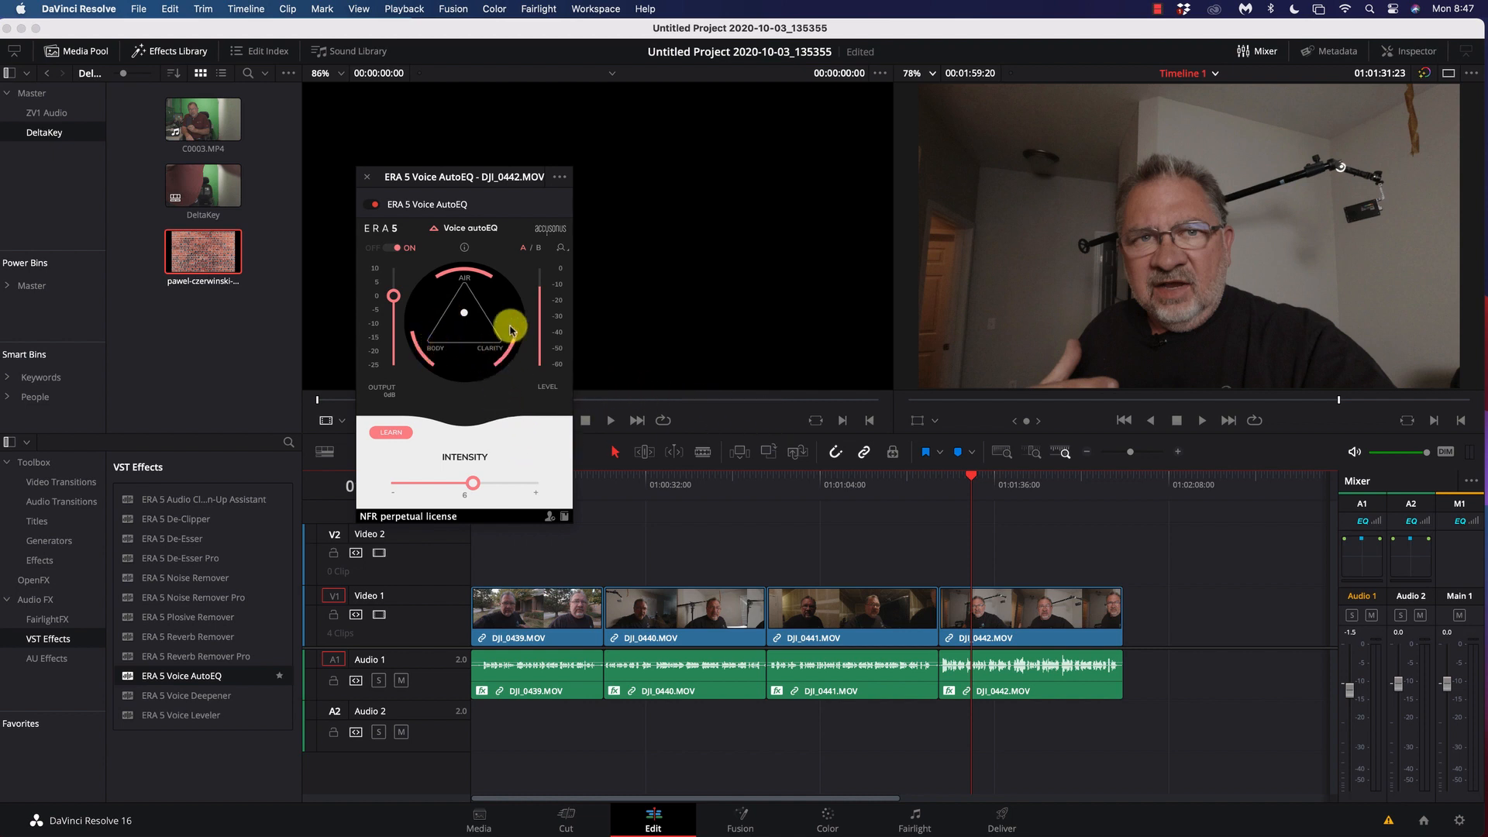
Step: Replay DJI_0442.MOV from its start, raise the Voice AutoEQ output to about 3 dB and shift the EQ point away from Air, slightly towards Body
click(939, 479)
key(space)
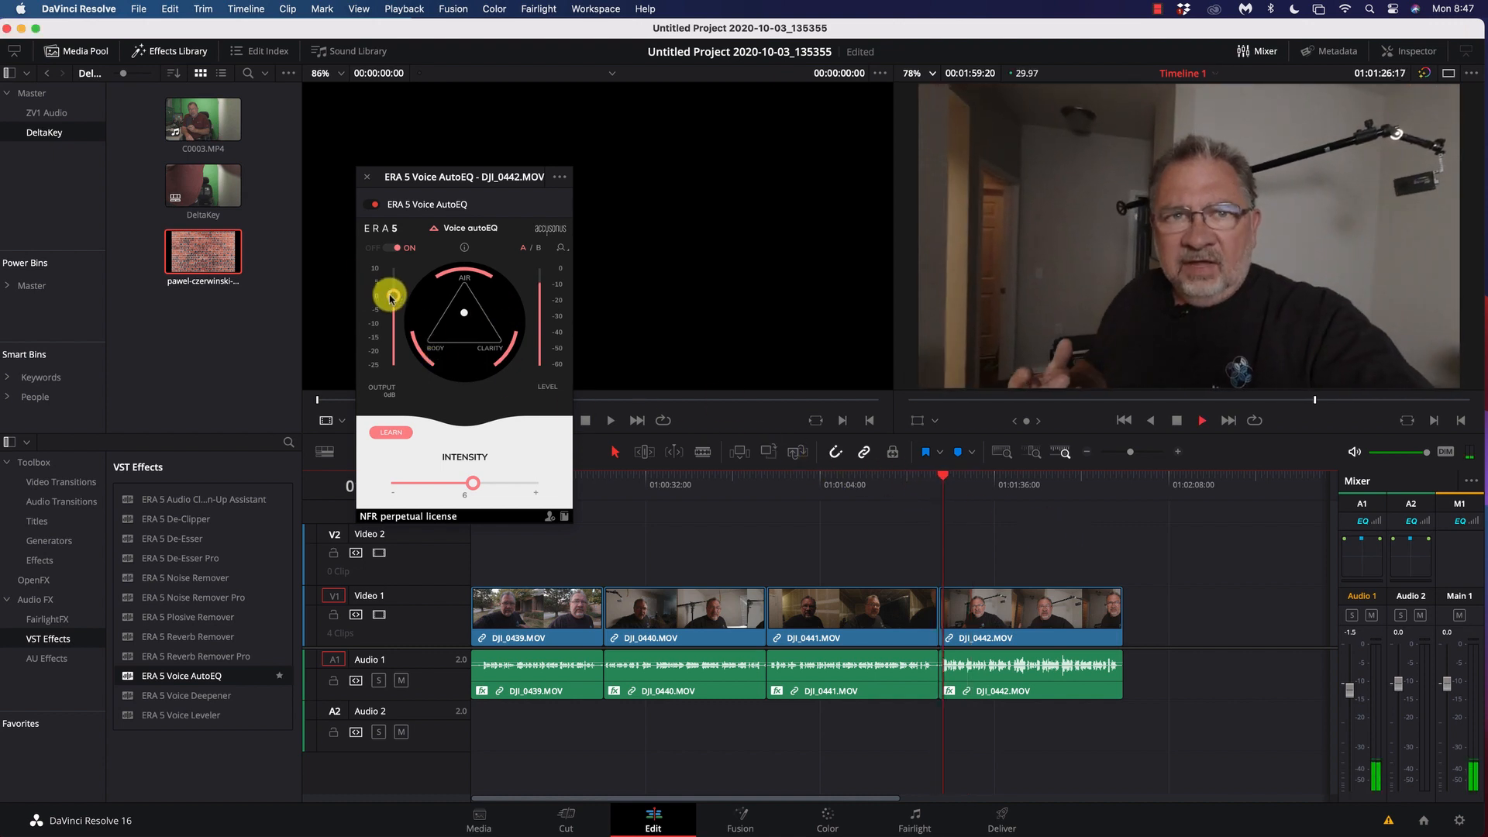
drag(392, 294, 394, 282)
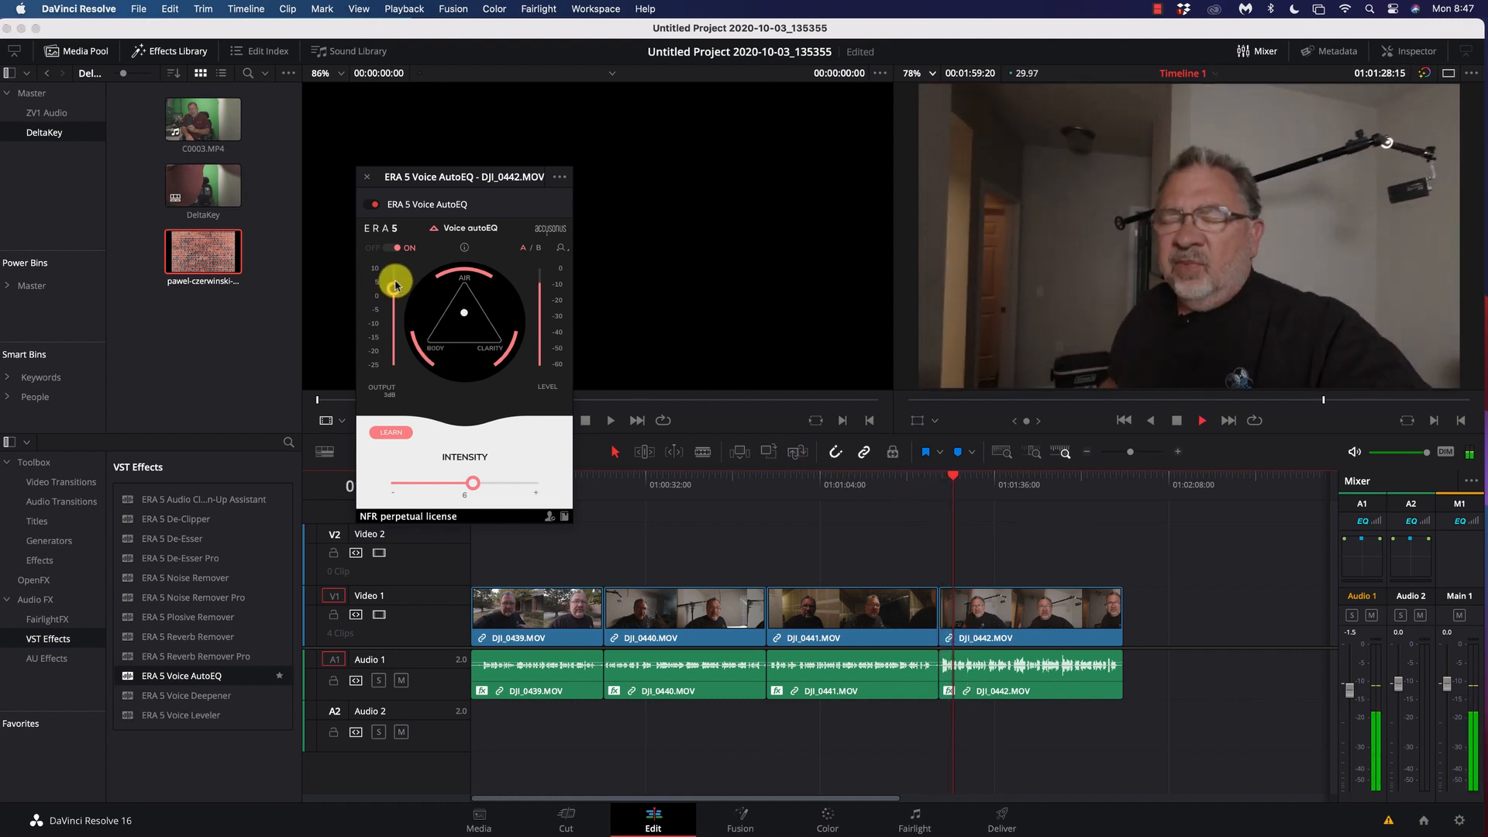
mouse_move(464, 313)
mouse_down()
mouse_move(455, 328)
mouse_move(493, 337)
mouse_move(459, 286)
mouse_move(440, 336)
mouse_move(460, 333)
mouse_up()
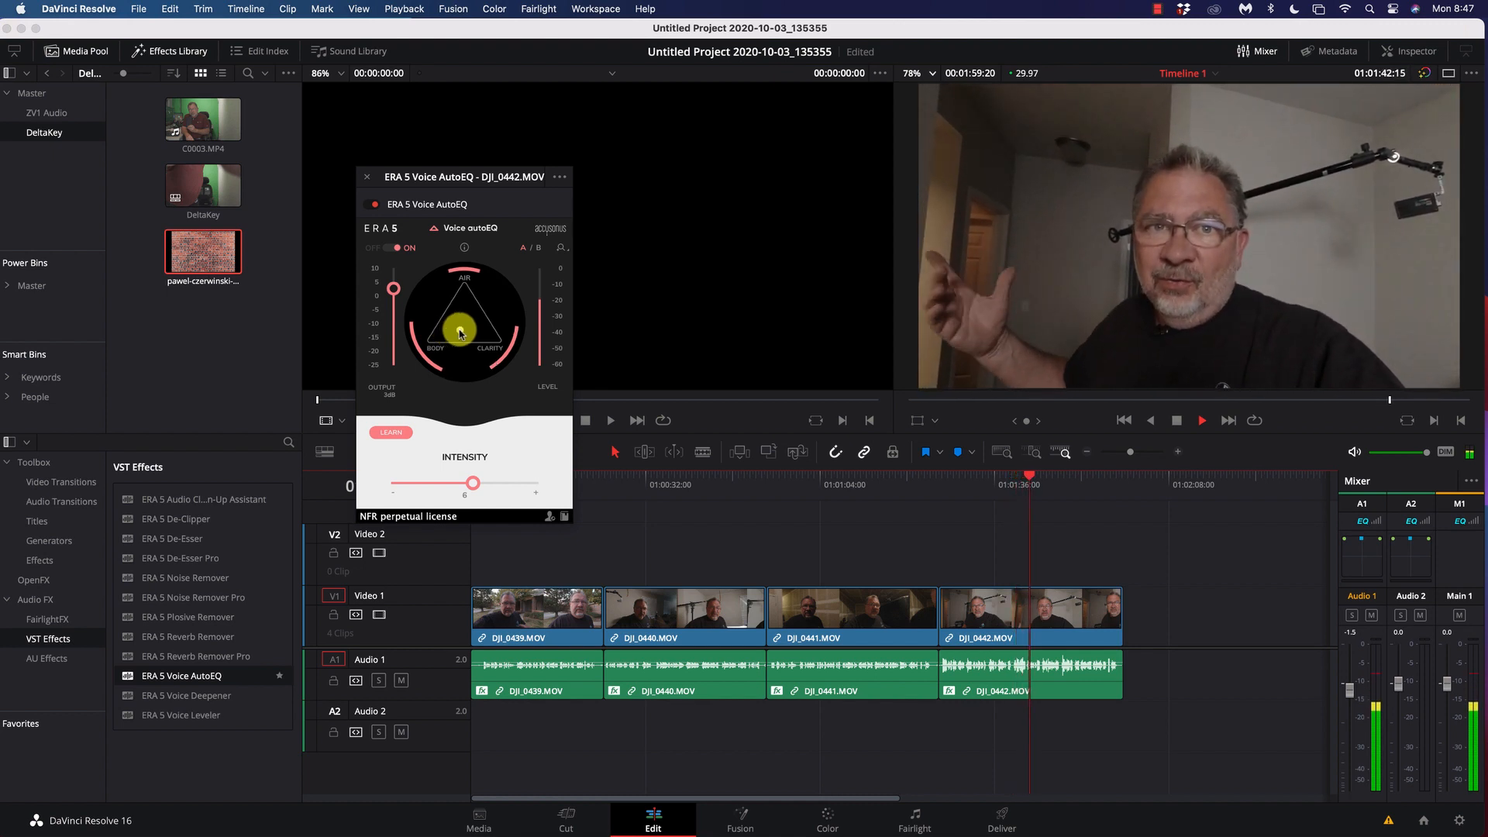
Step: Bypass Voice AutoEQ during playback and re-enable it to compare the voice with and without processing
click(372, 208)
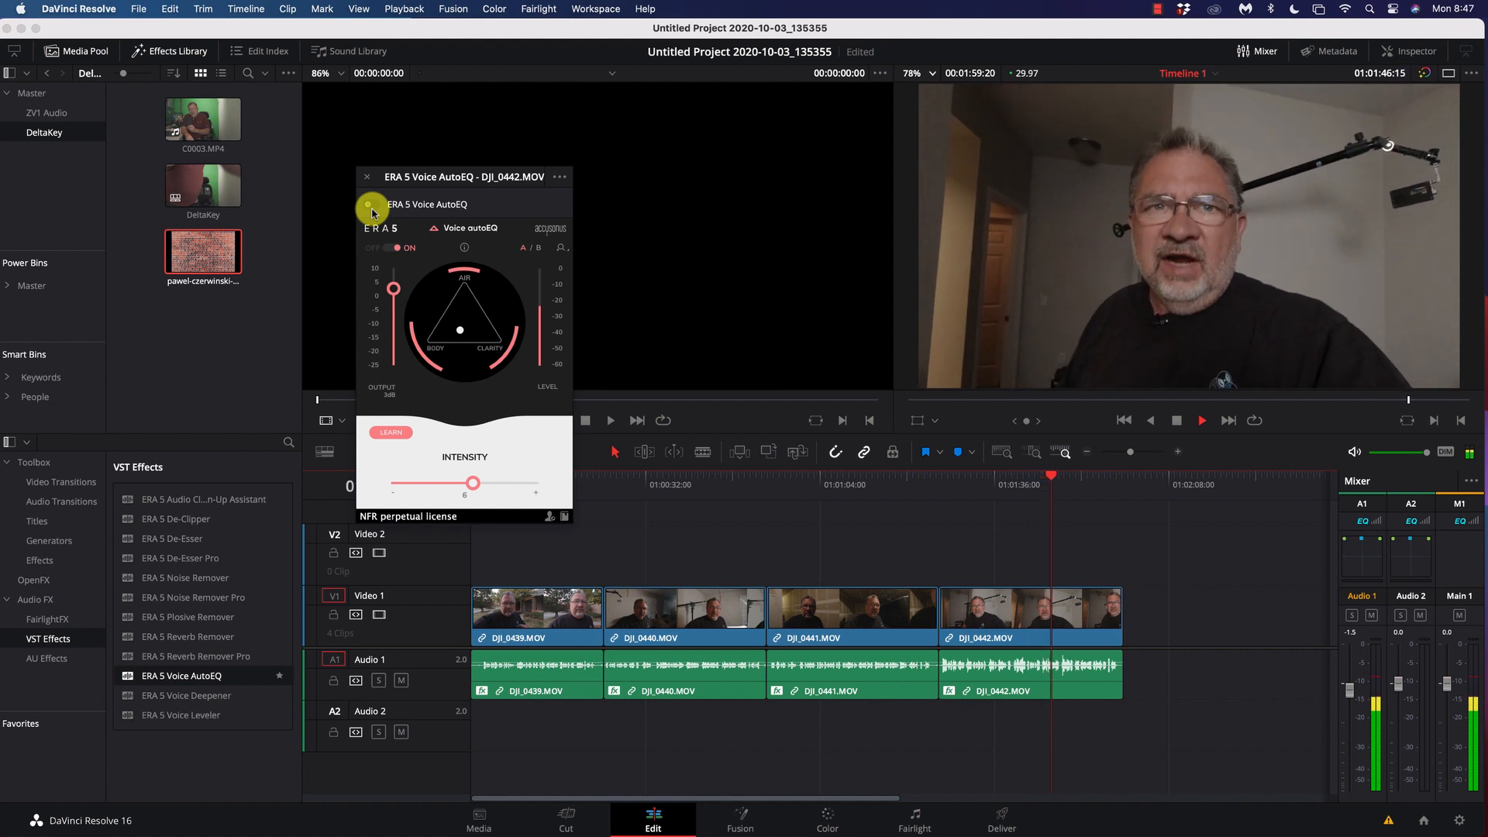
click(372, 206)
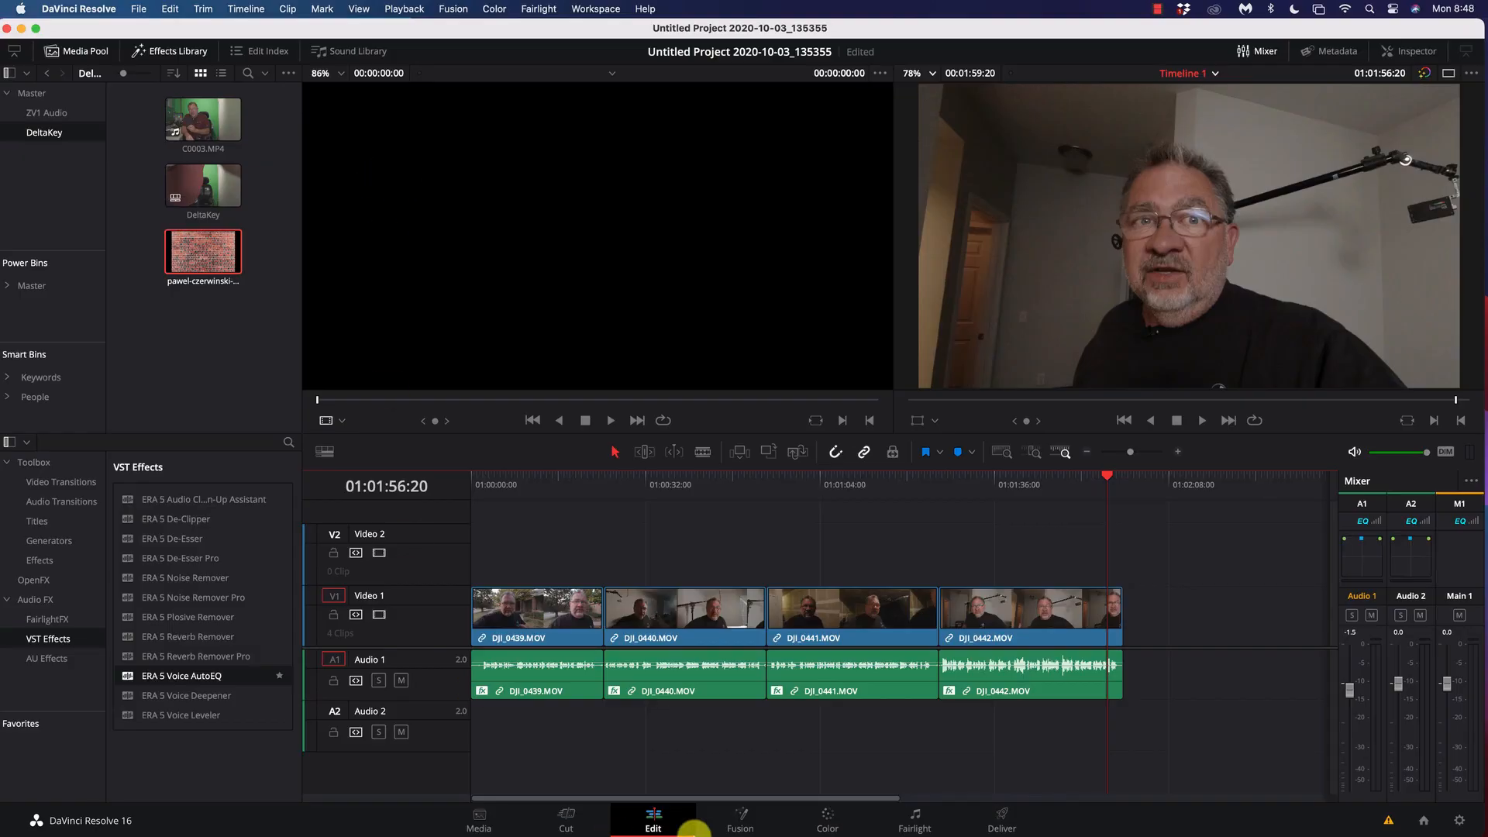
Step: Switch to Chrome and open accusonus.com in place of the Unsplash brick page
mouse_move(692, 832)
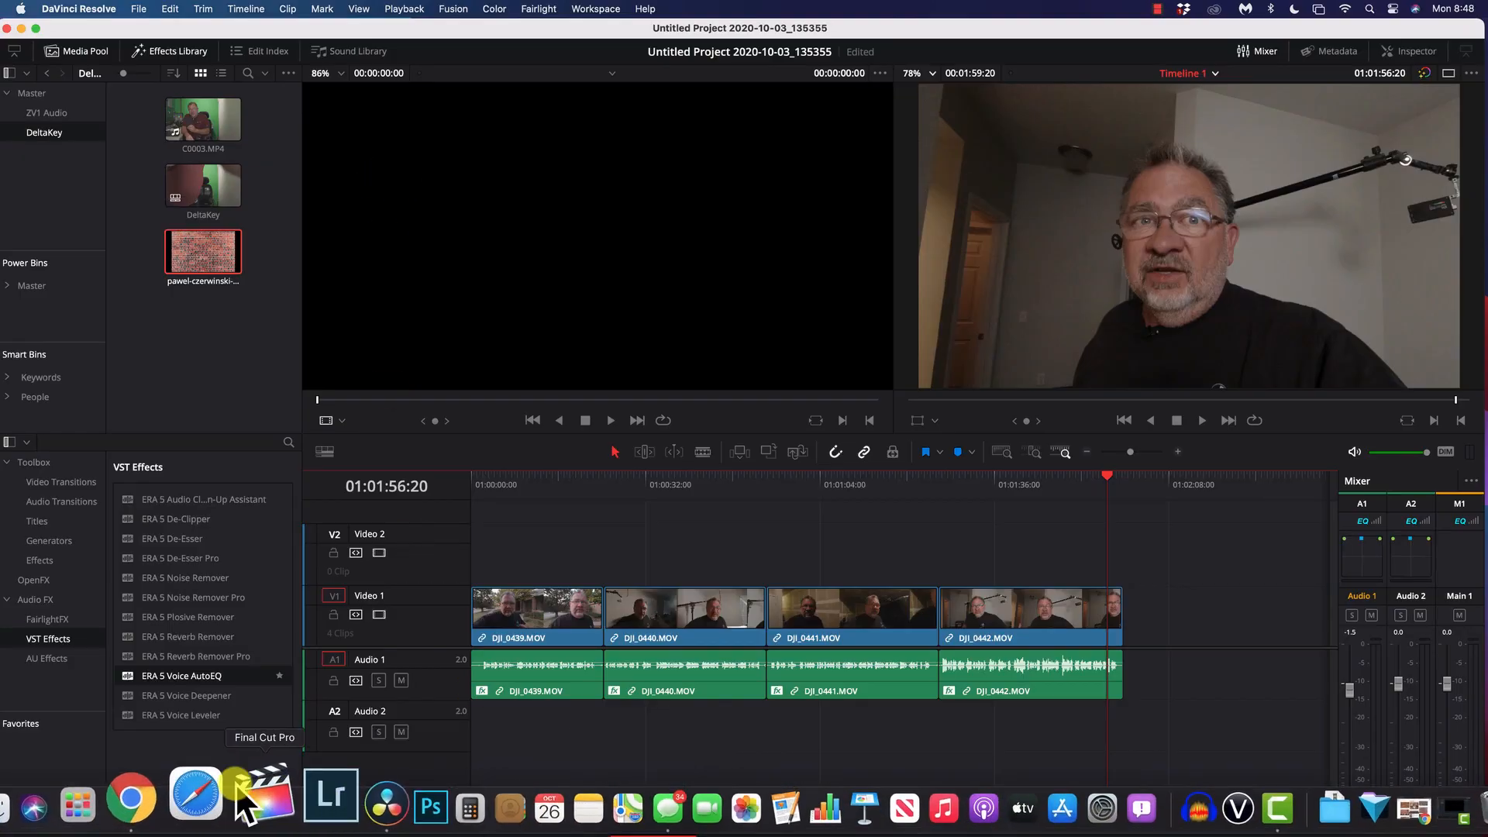
click(147, 795)
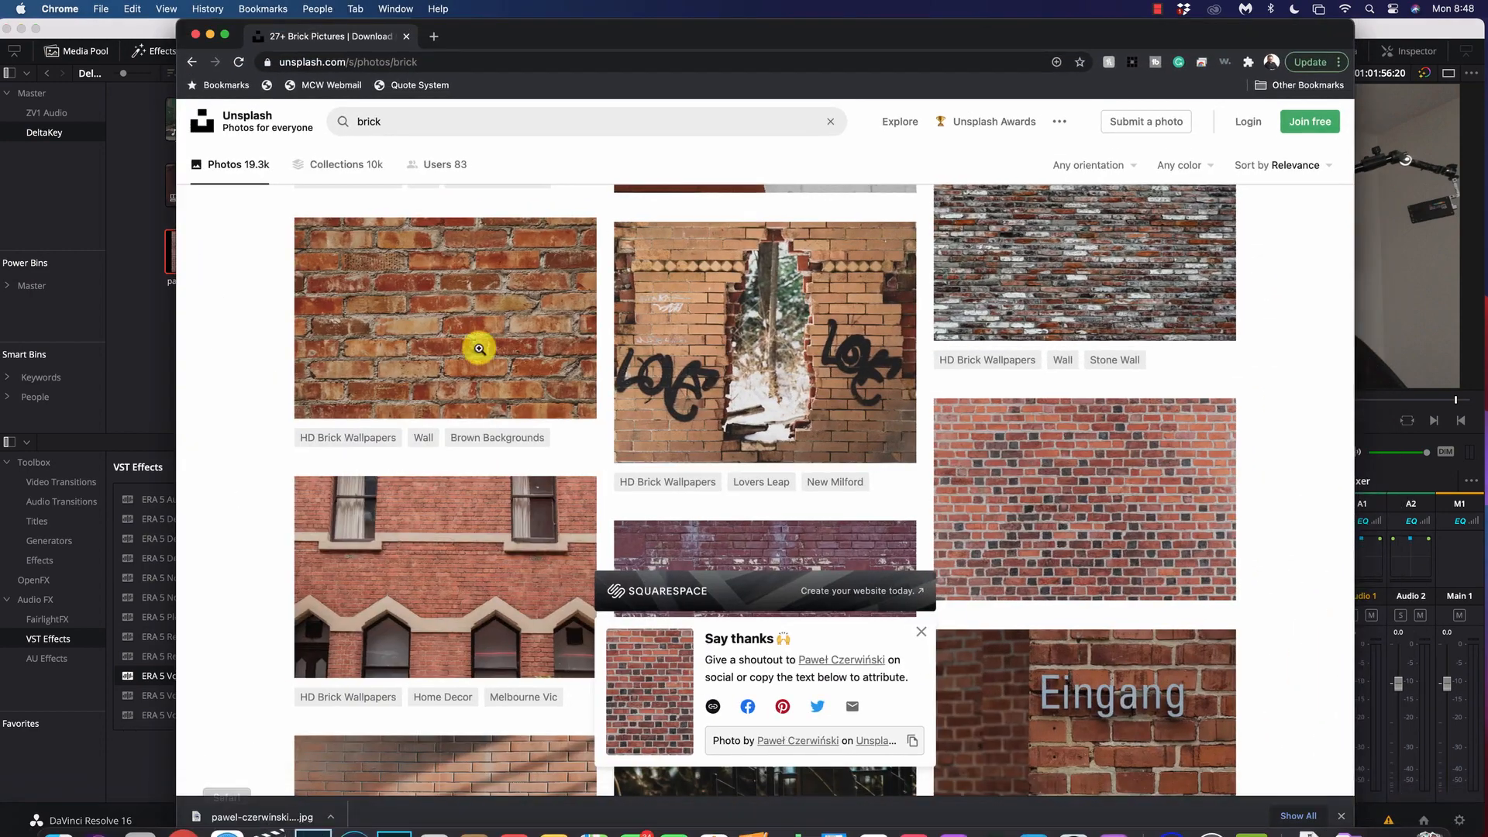
click(483, 63)
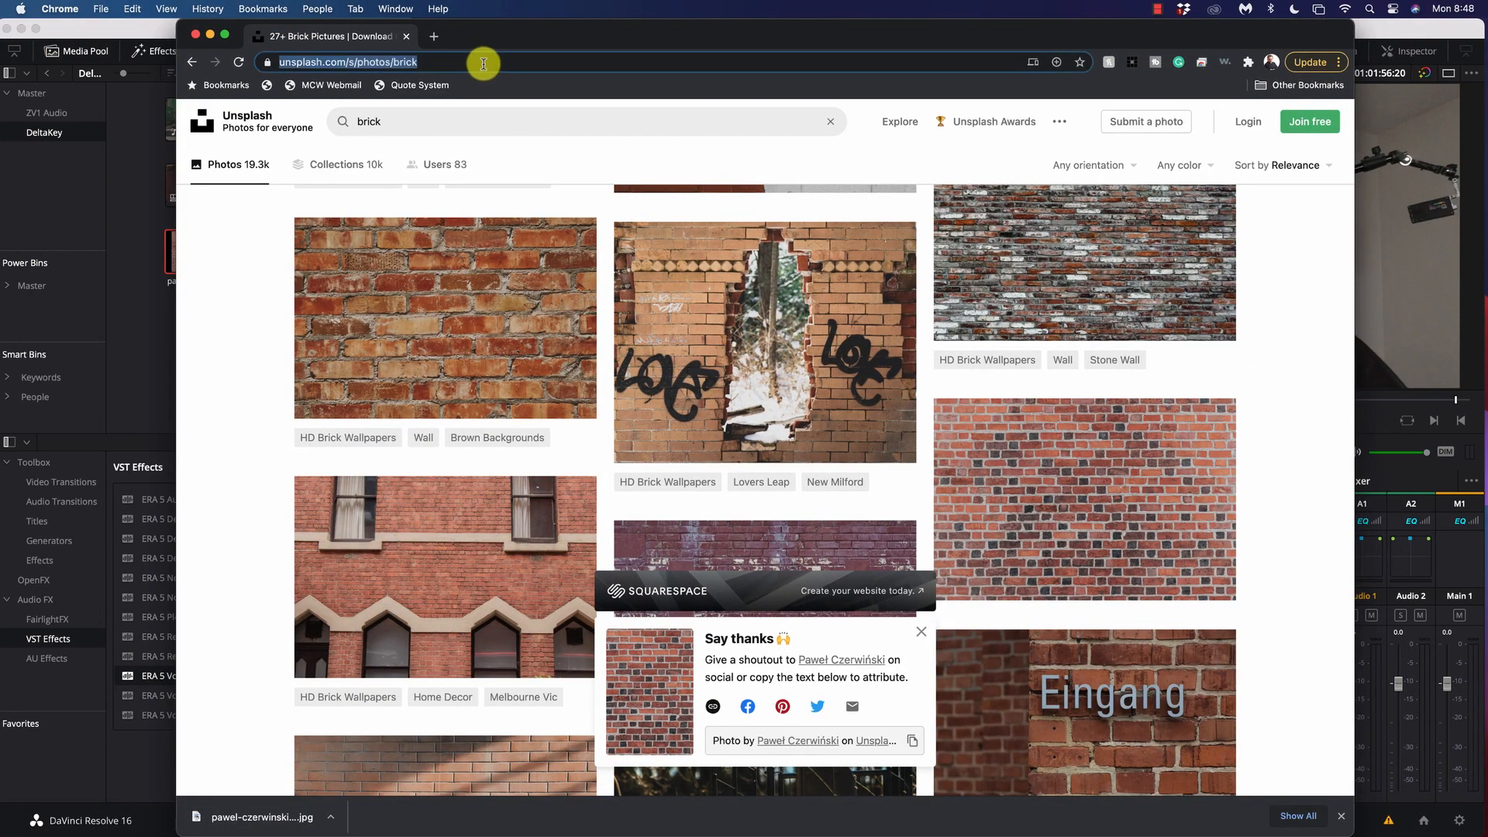
text(accus)
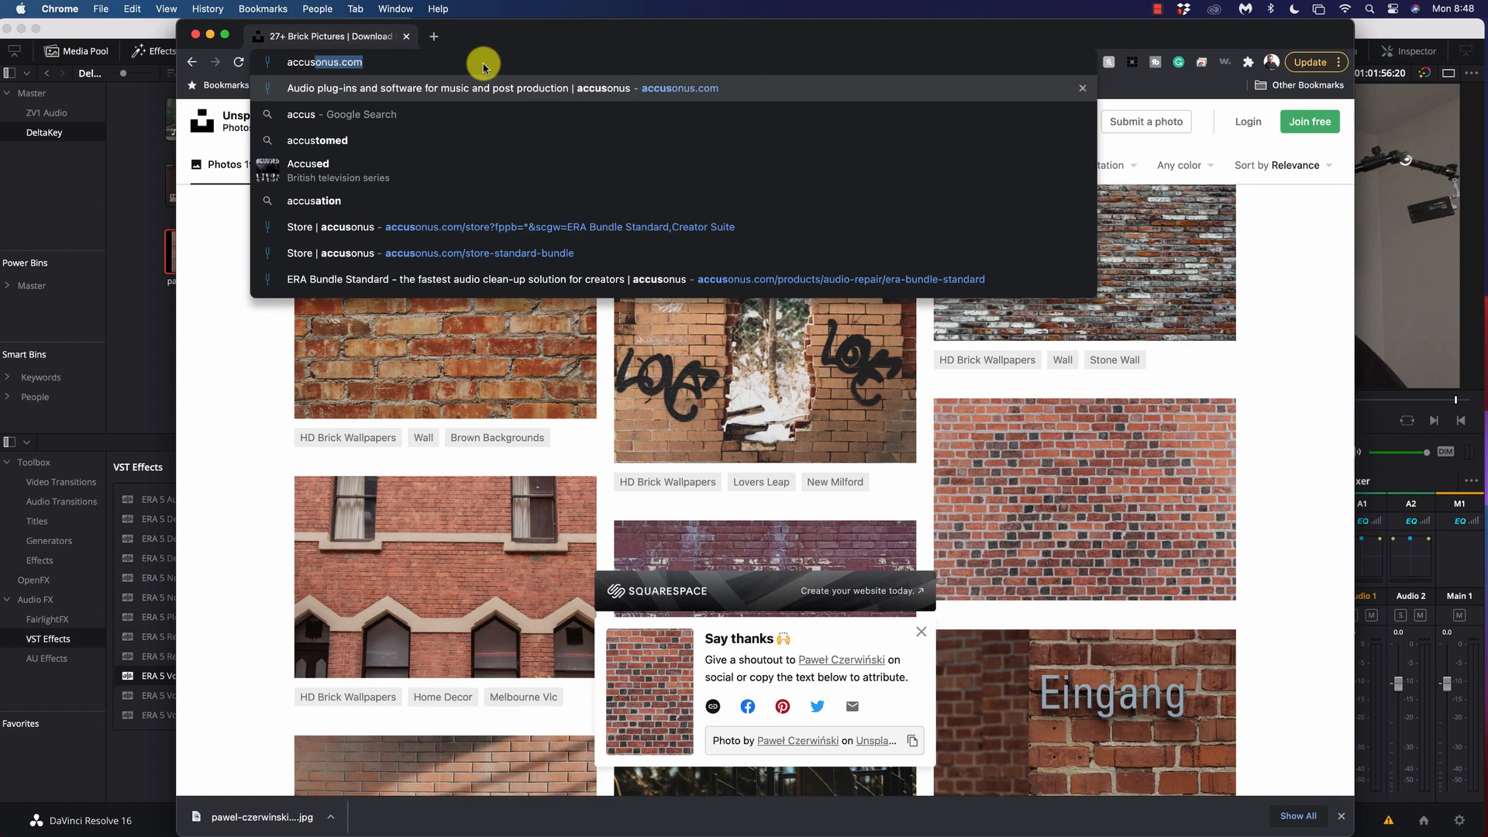
key(Return)
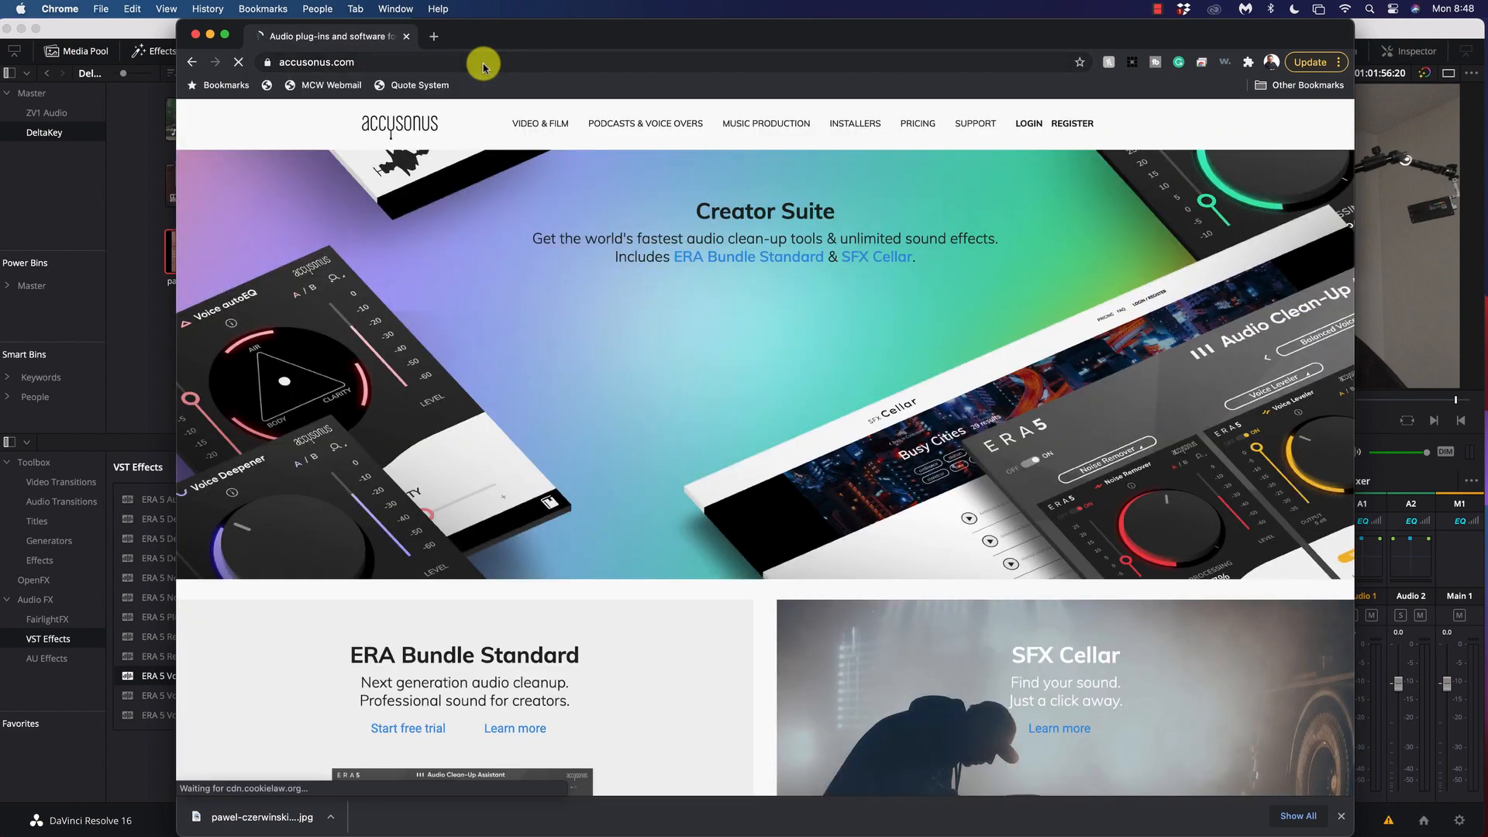
Step: Open the ERA Bundle Standard product page and go to its purchase options to examine the pricing
mouse_move(653, 137)
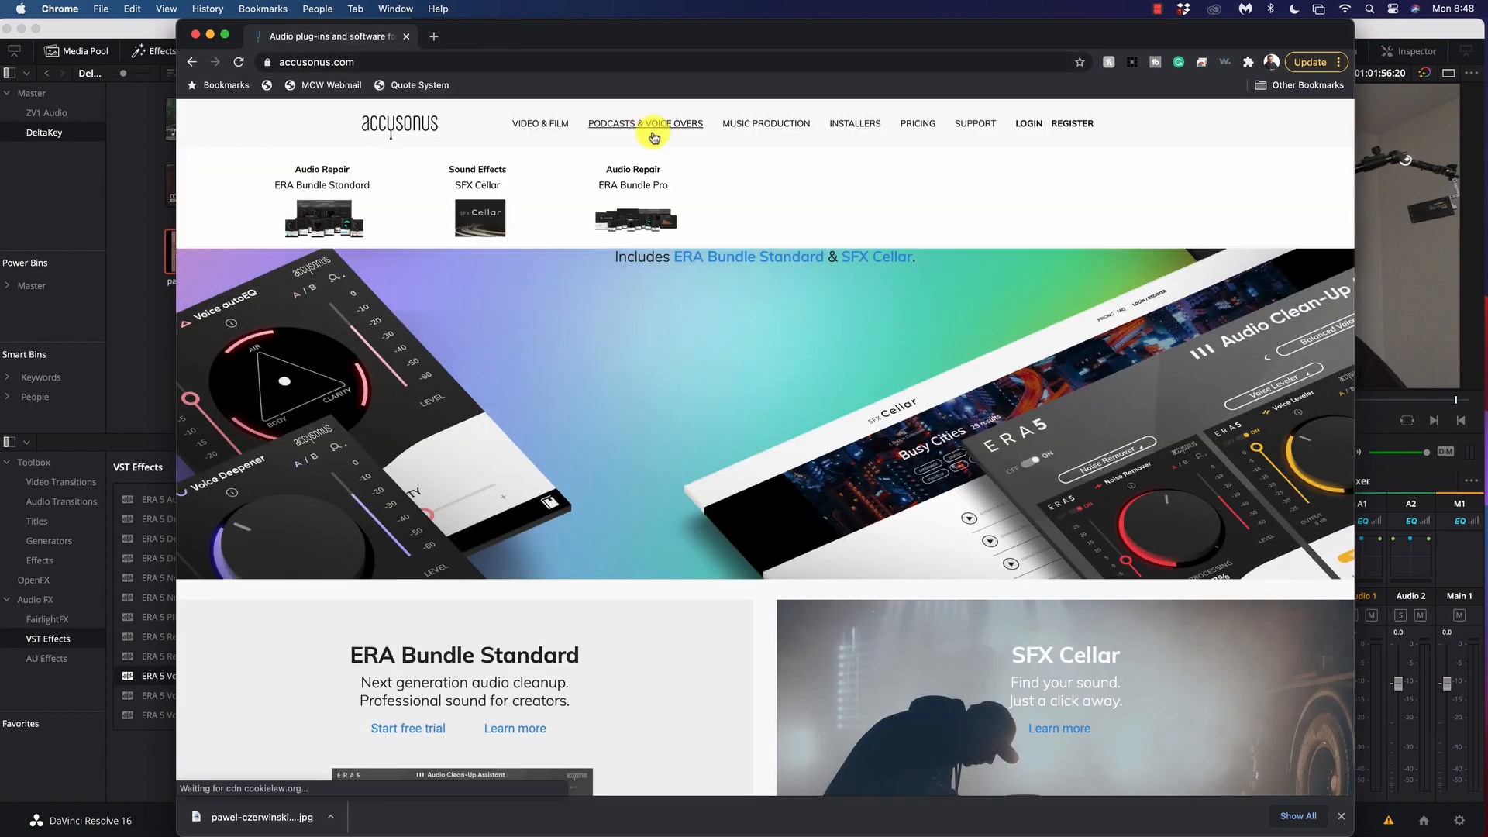
click(325, 221)
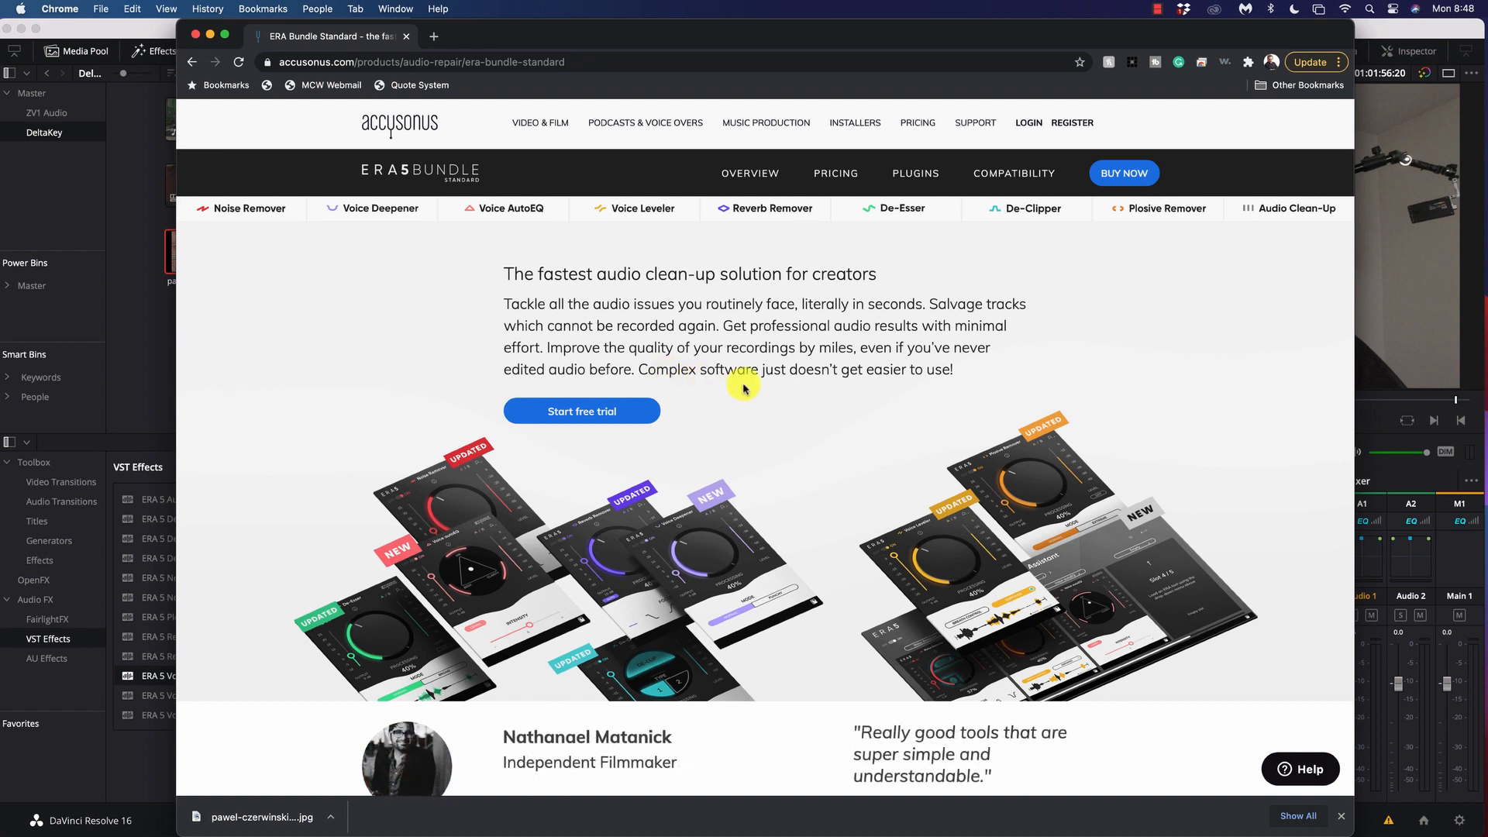
click(1122, 174)
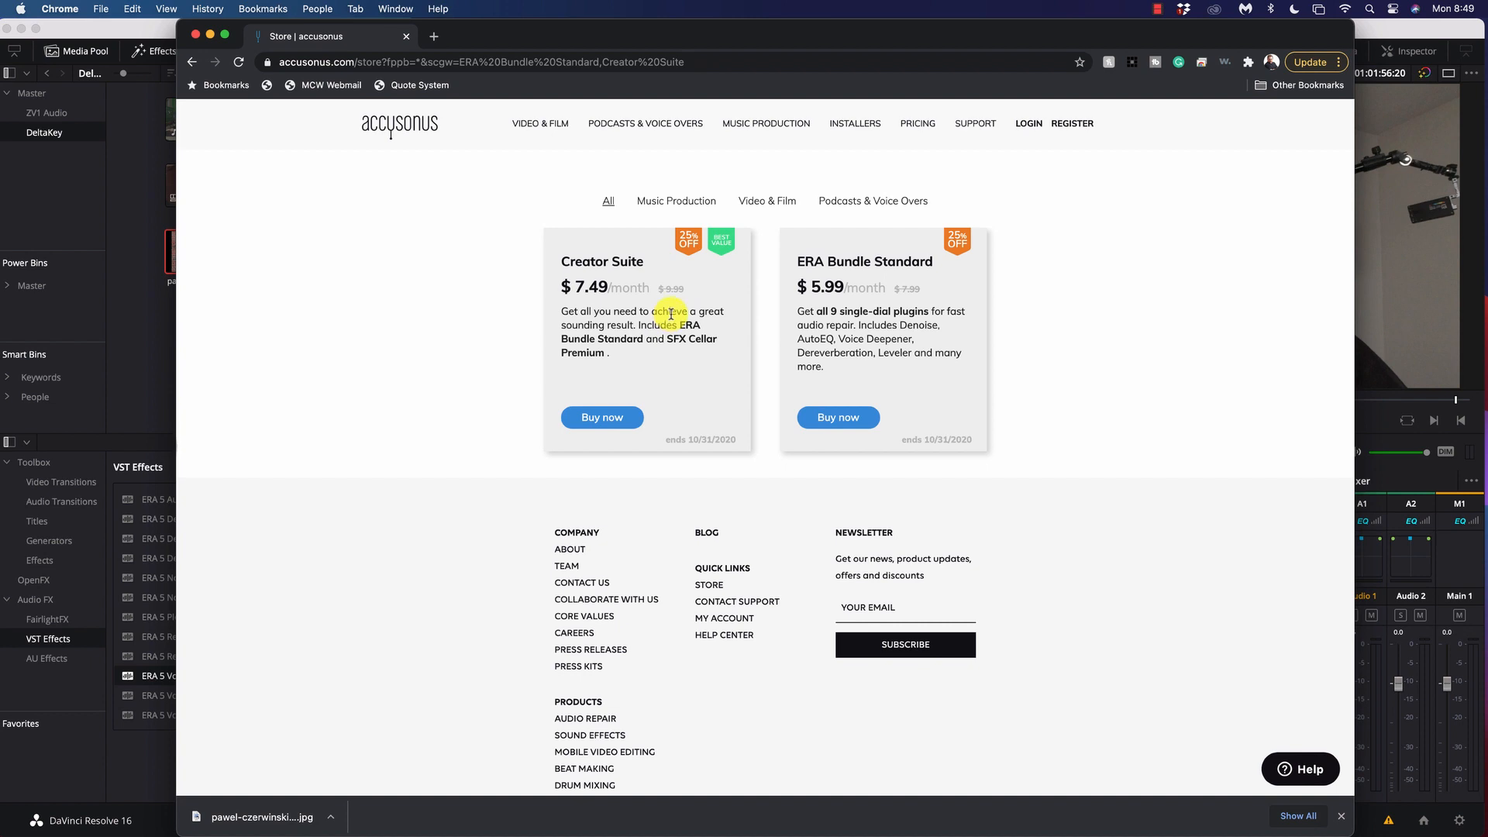
Step: Review the ERA Bundle Pro product page down to its compatible applications, and open its purchase options to examine the pricing
mouse_move(540, 120)
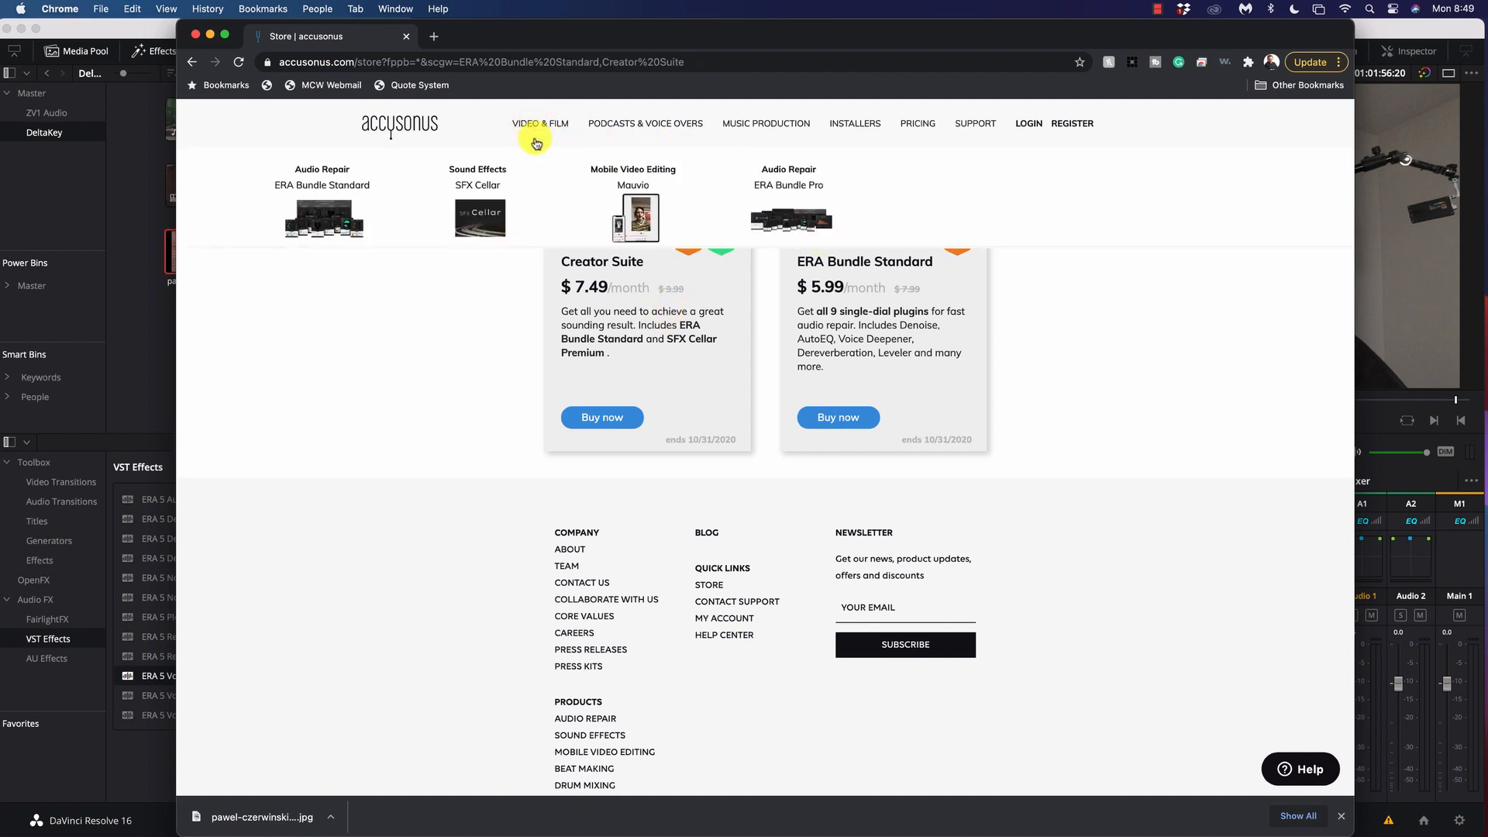
click(780, 217)
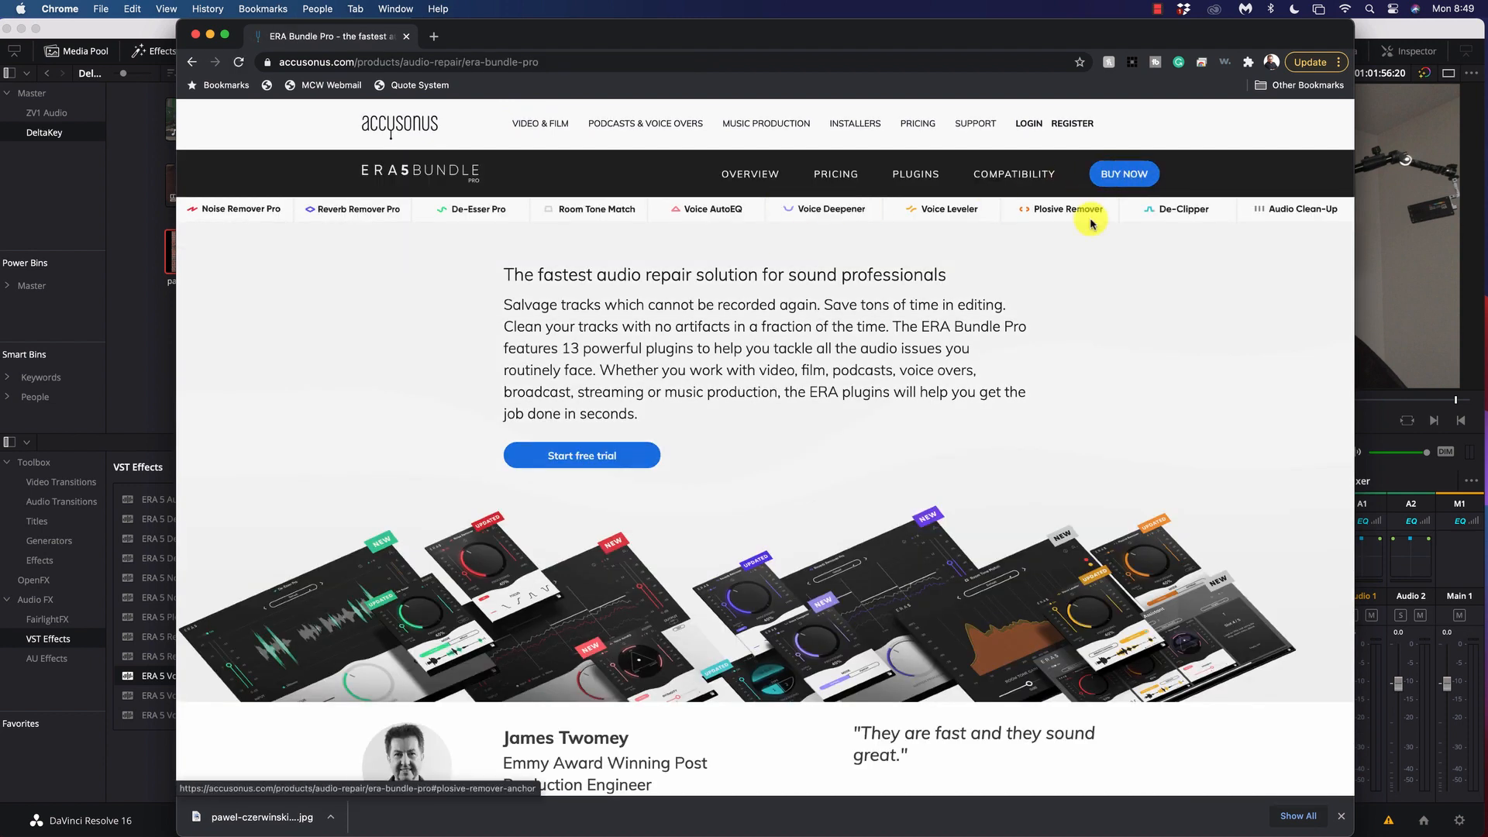
scroll(969, 389, down, 2)
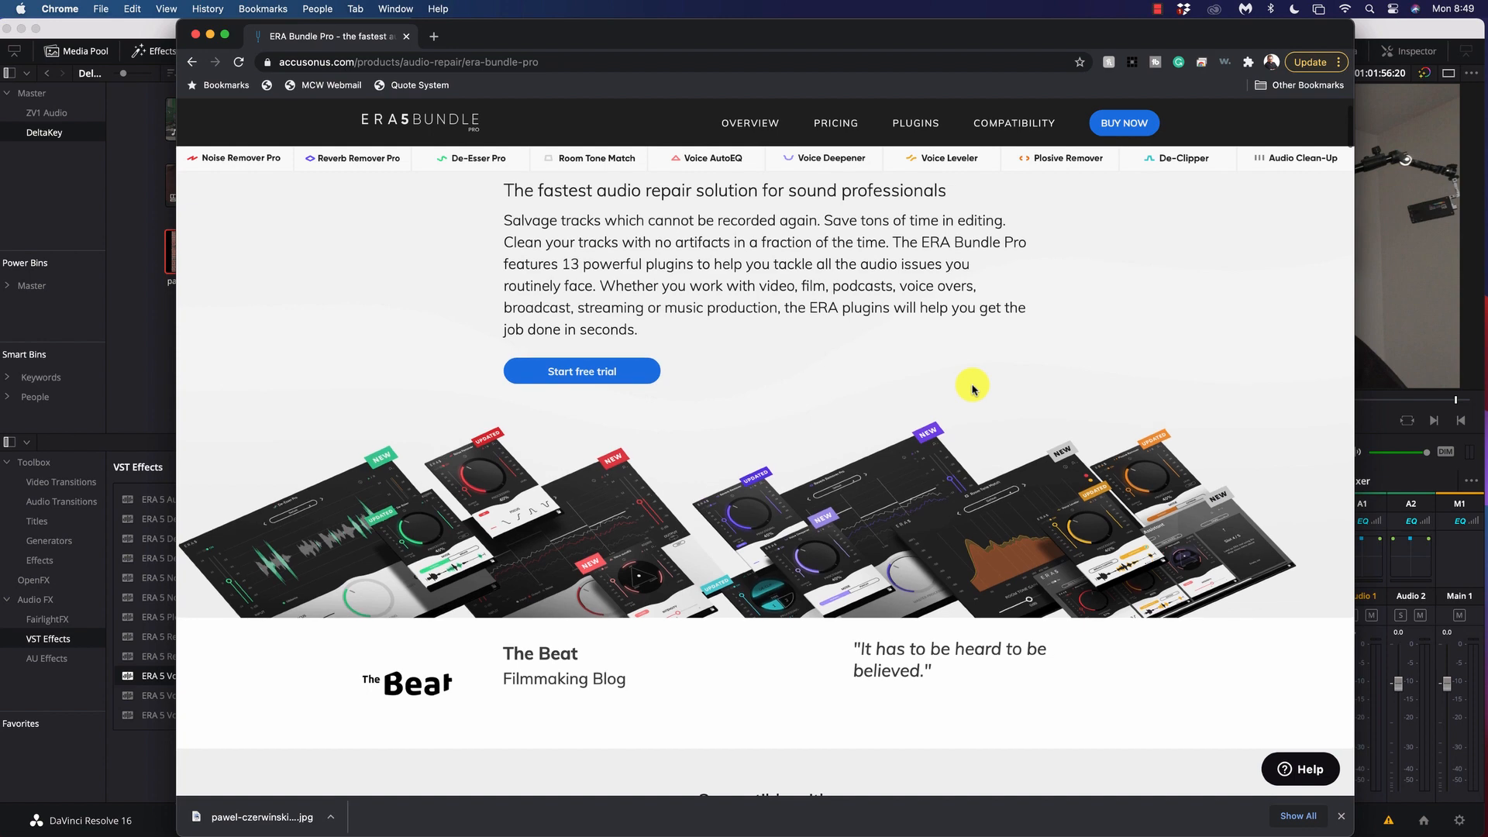
scroll(974, 388, up, 1)
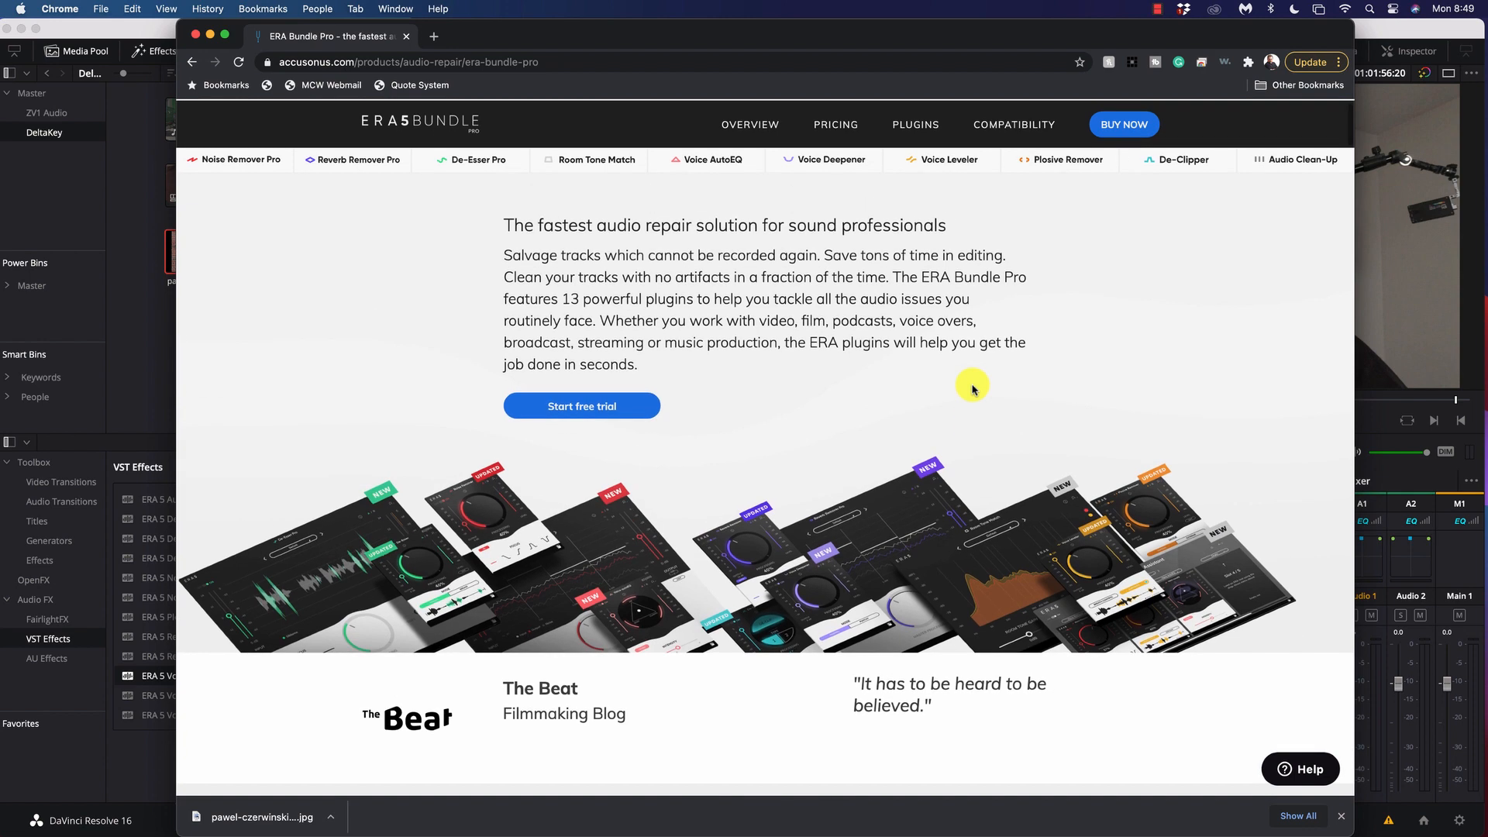
scroll(974, 388, down, 3)
scroll(973, 389, up, 2)
scroll(973, 388, down, 12)
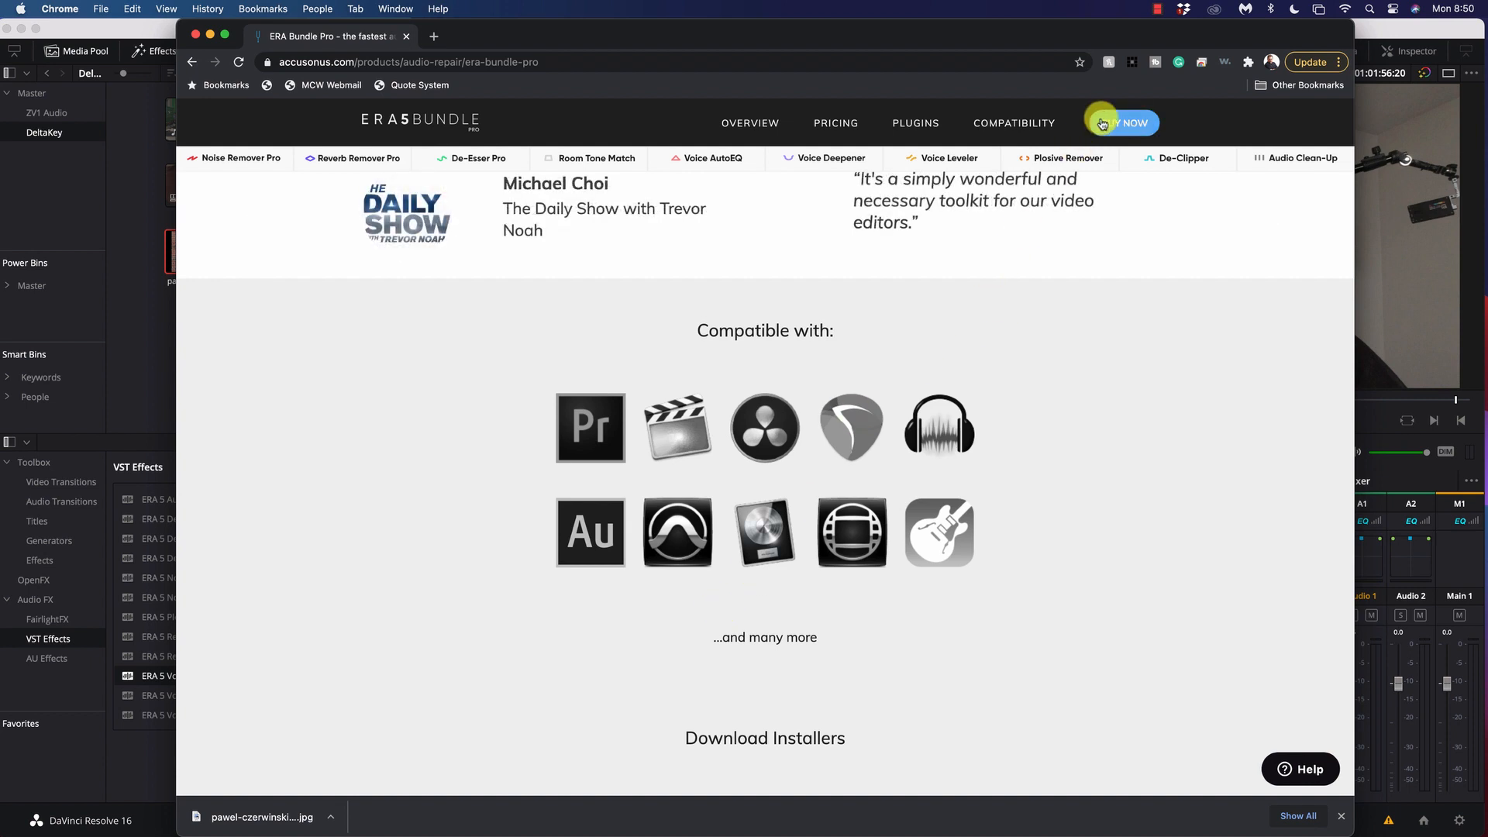
click(1103, 154)
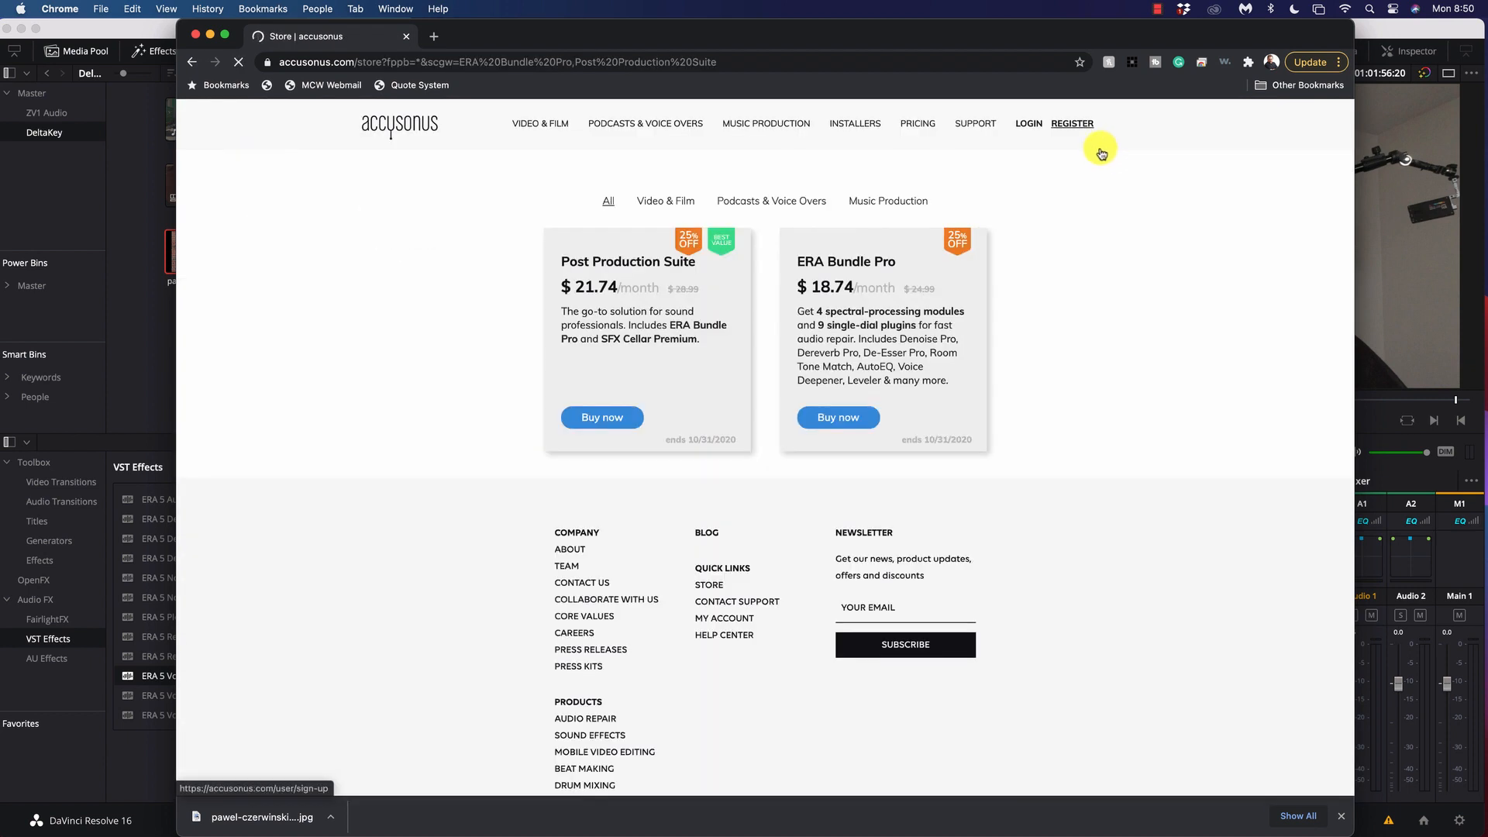